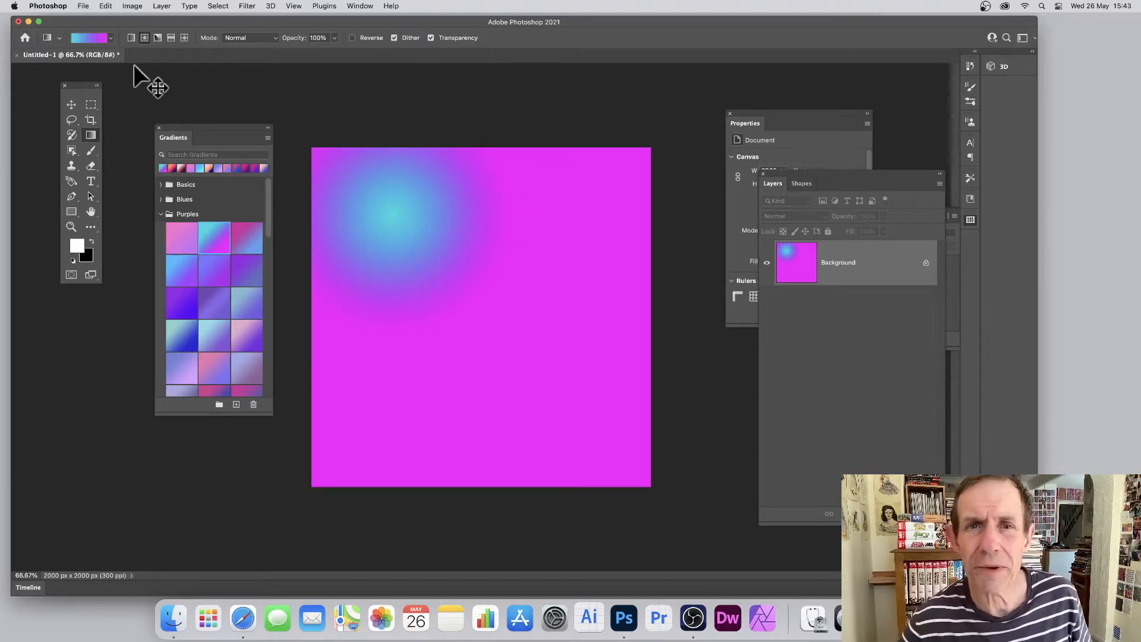
# Undo the radial gradient fill on the background layer
pyautogui.press('super+z')
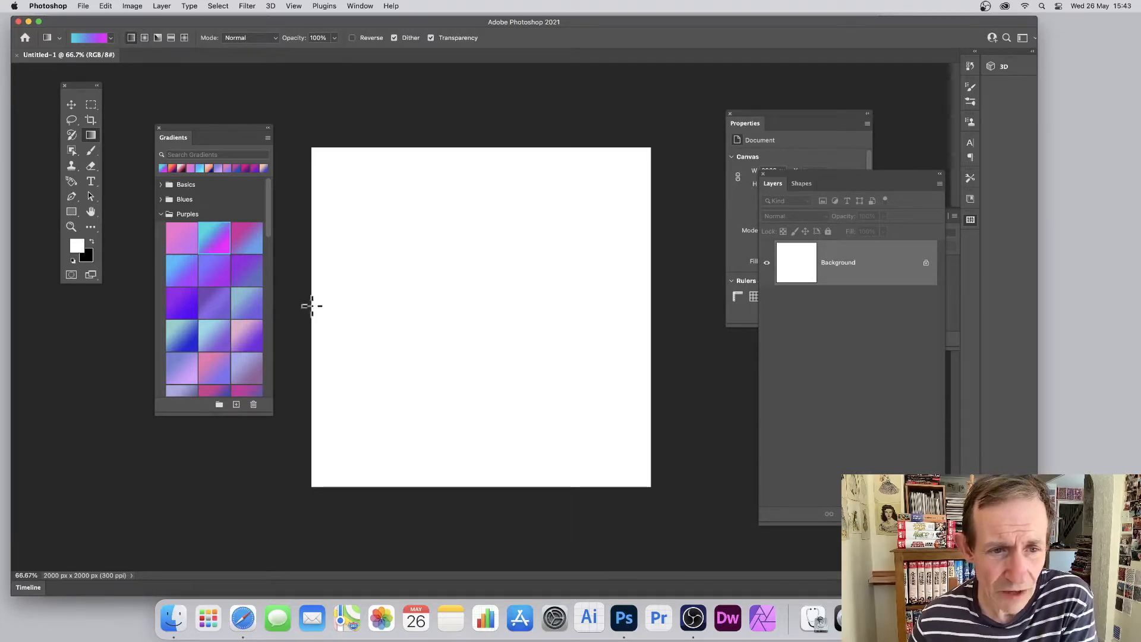
# Try linear gradients spanning the full canvas width, once from left to right and once from right to left, undoing each
pyautogui.moveTo(311, 305); pyautogui.dragTo(651, 306)
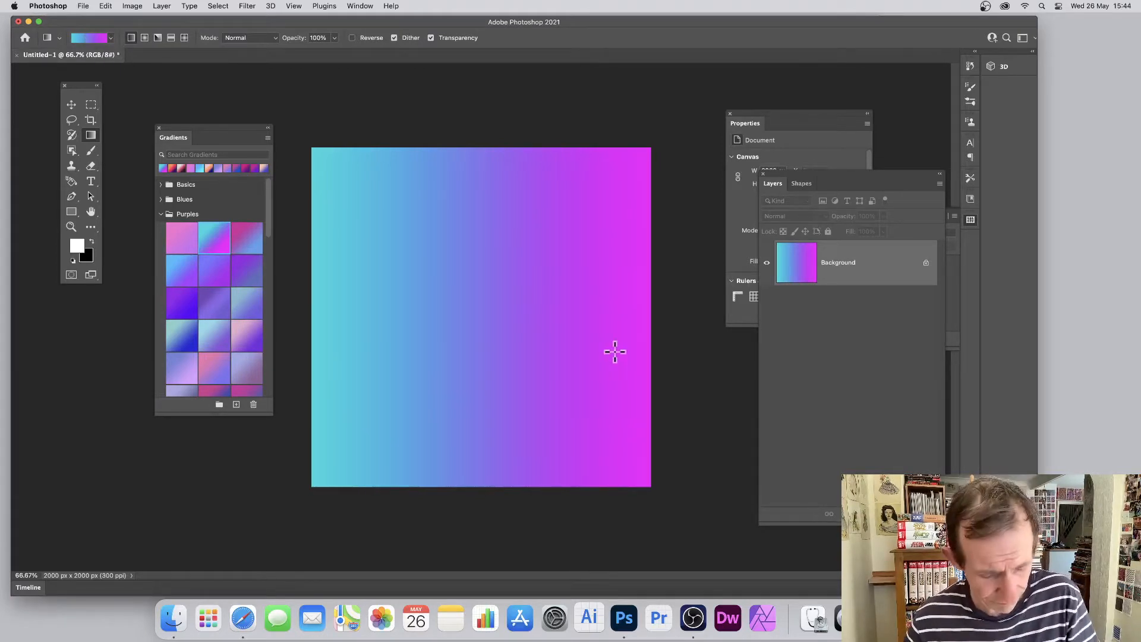
pyautogui.press('super+z')
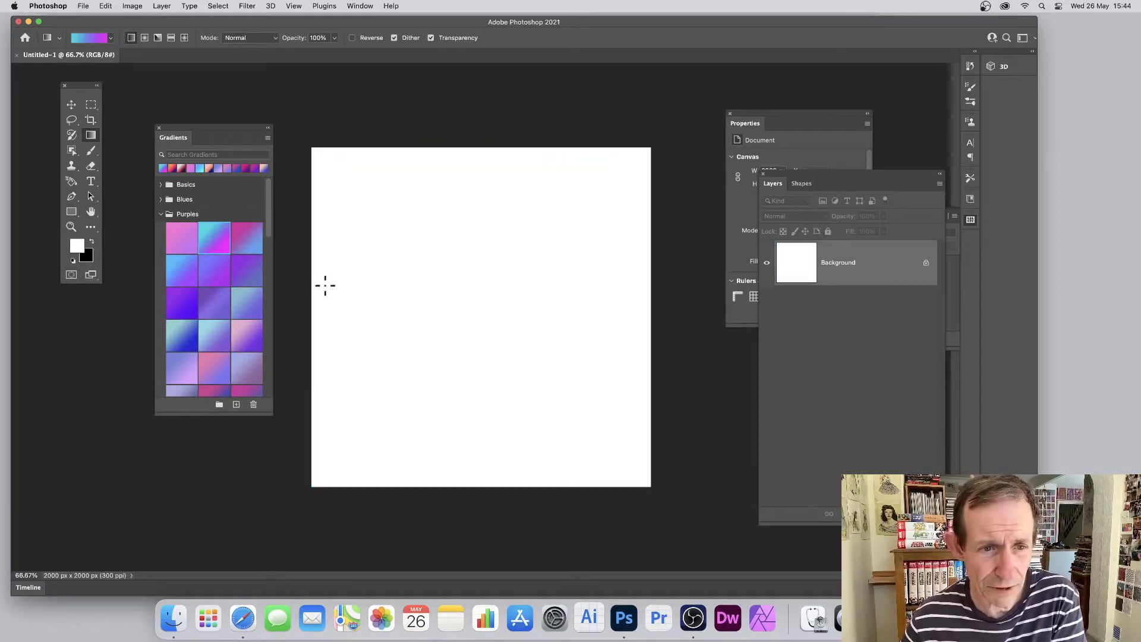
pyautogui.moveTo(654, 300); pyautogui.dragTo(306, 298)
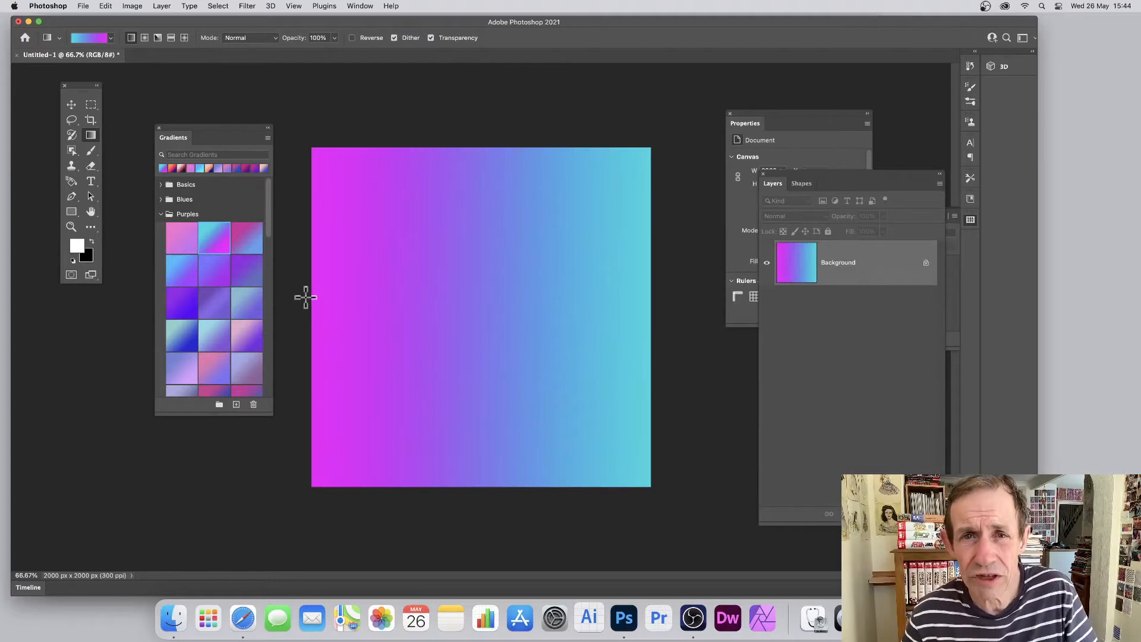
pyautogui.press('super+z')
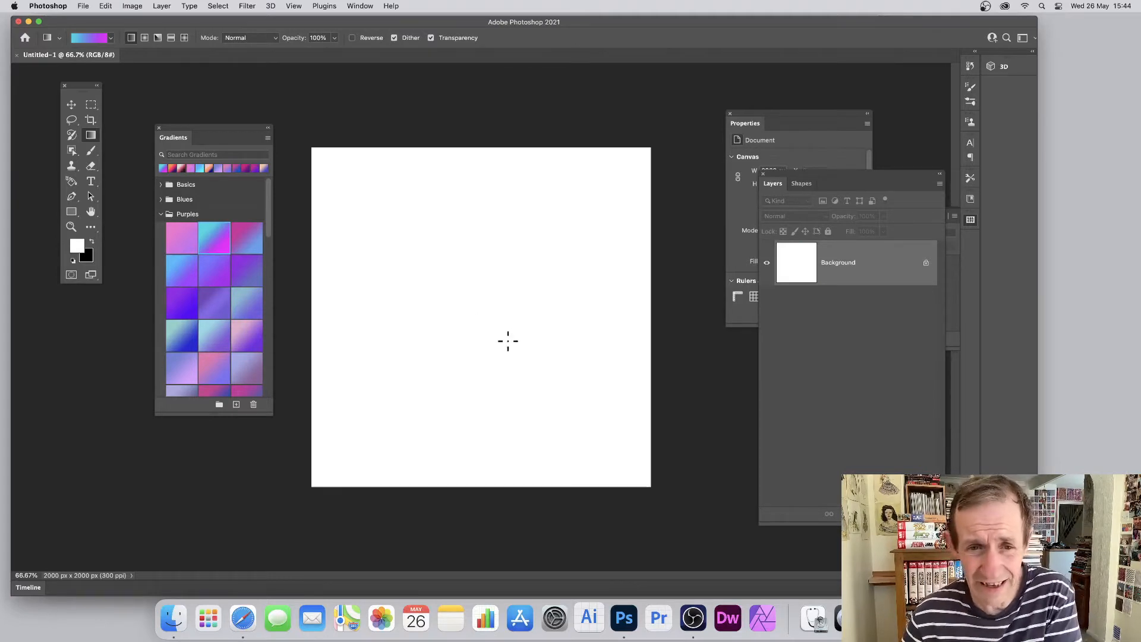
# Try short slanted linear gradients near the canvas centre to produce narrow colour transitions, undoing each fill
pyautogui.moveTo(517, 319); pyautogui.dragTo(561, 273)
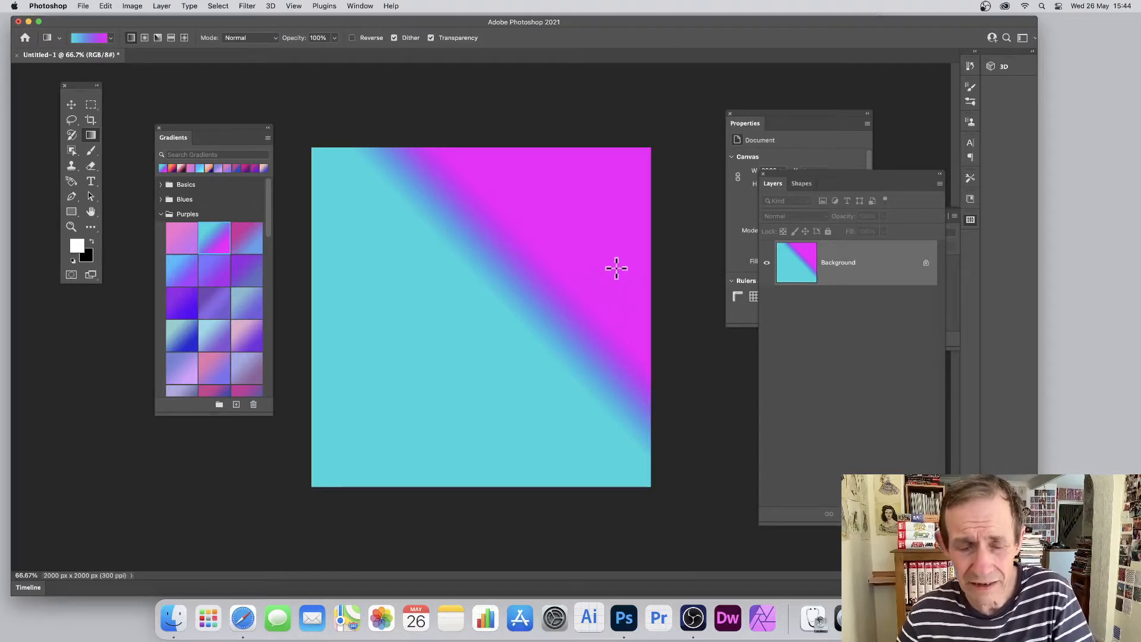
pyautogui.press('super+z')
pyautogui.moveTo(486, 292)
pyautogui.mouseDown()
pyautogui.moveTo(505, 275)
pyautogui.moveTo(472, 300)
pyautogui.mouseUp()
pyautogui.press('super+z')
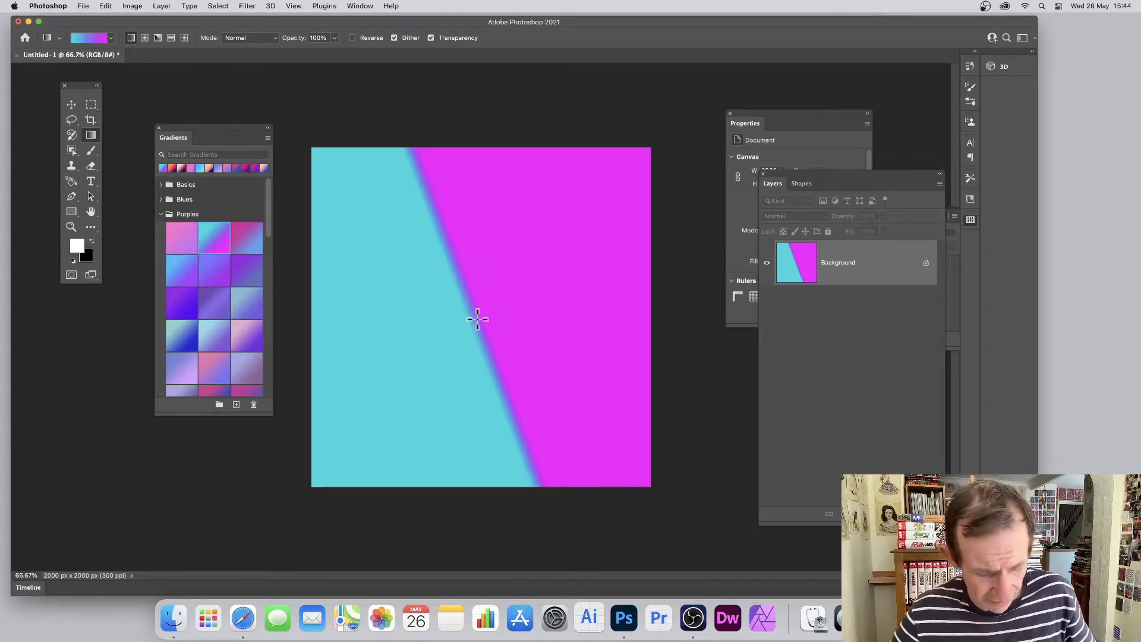
pyautogui.press('super+z')
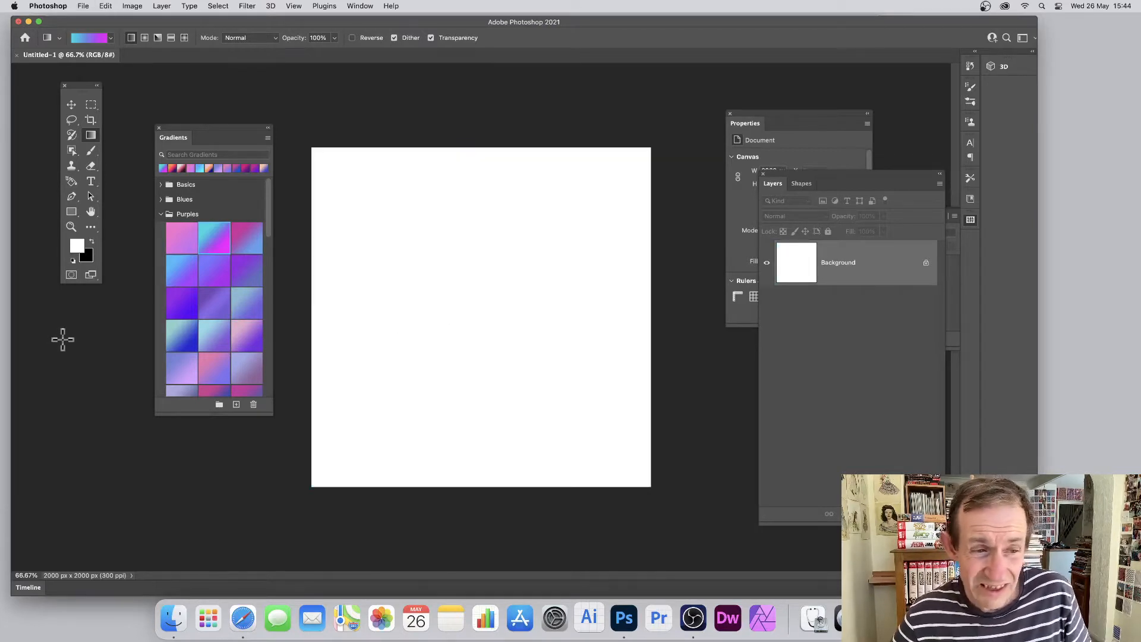
# Try a linear gradient extending beyond the canvas edges, plus a vertical and a horizontal one inside it, undoing each
pyautogui.moveTo(63, 339); pyautogui.dragTo(701, 127)
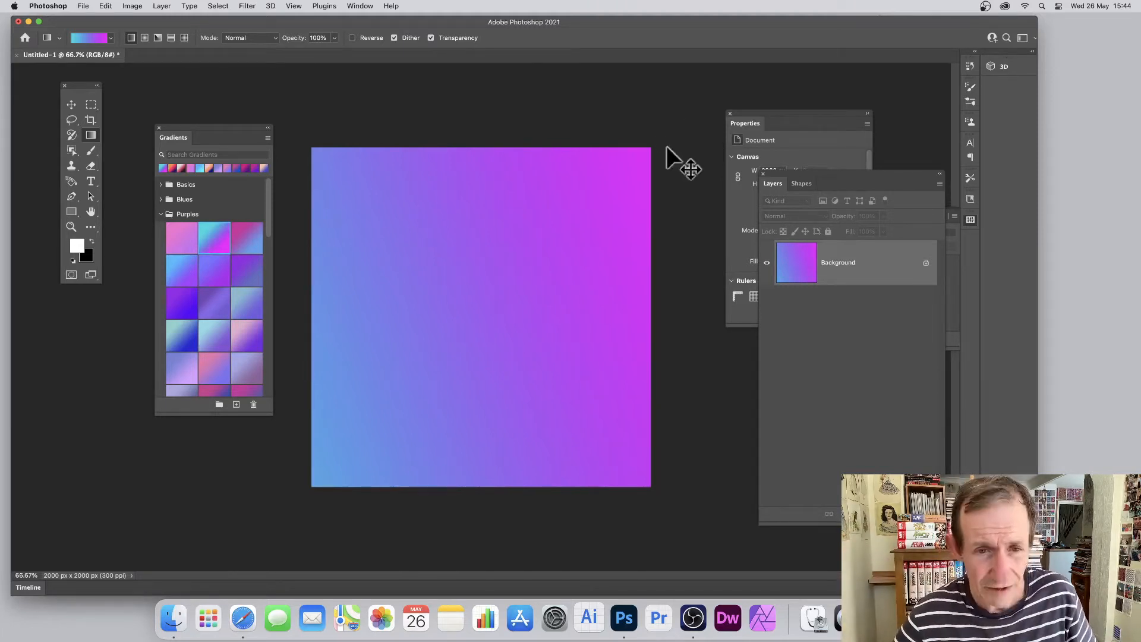
pyautogui.press('super+z')
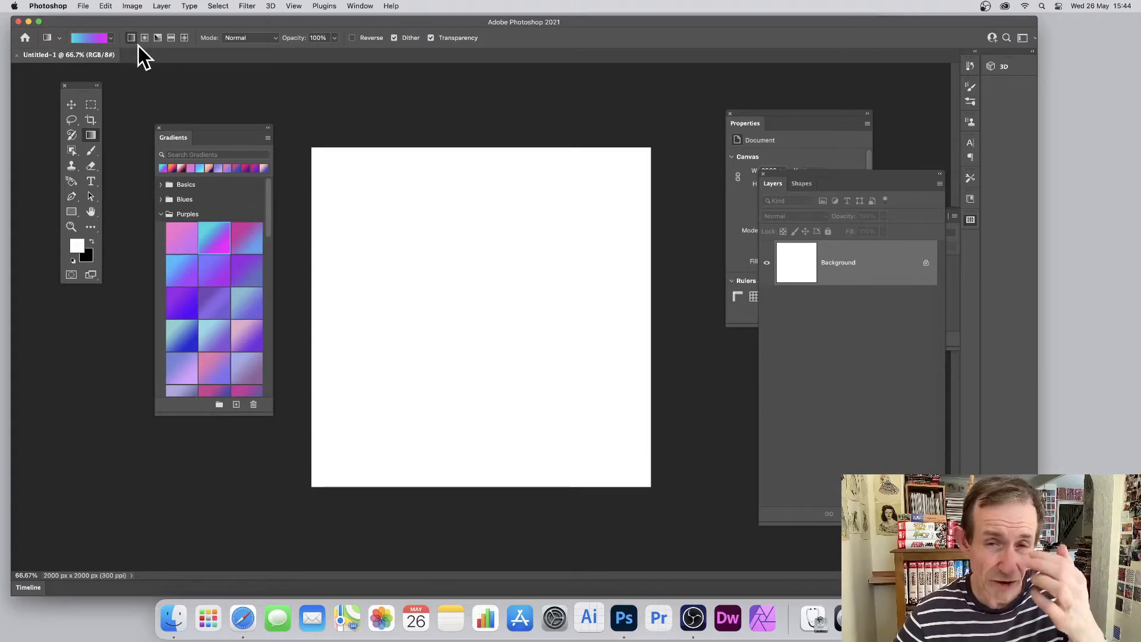
pyautogui.moveTo(480, 202); pyautogui.dragTo(462, 326)
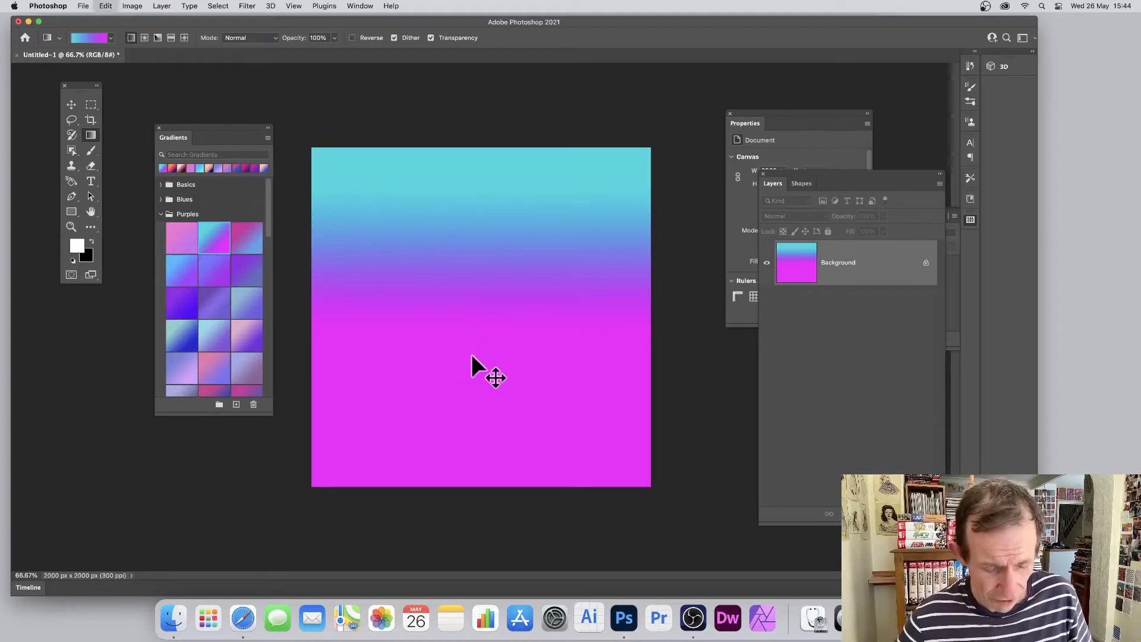
pyautogui.press('super+z')
pyautogui.moveTo(413, 294); pyautogui.dragTo(553, 299)
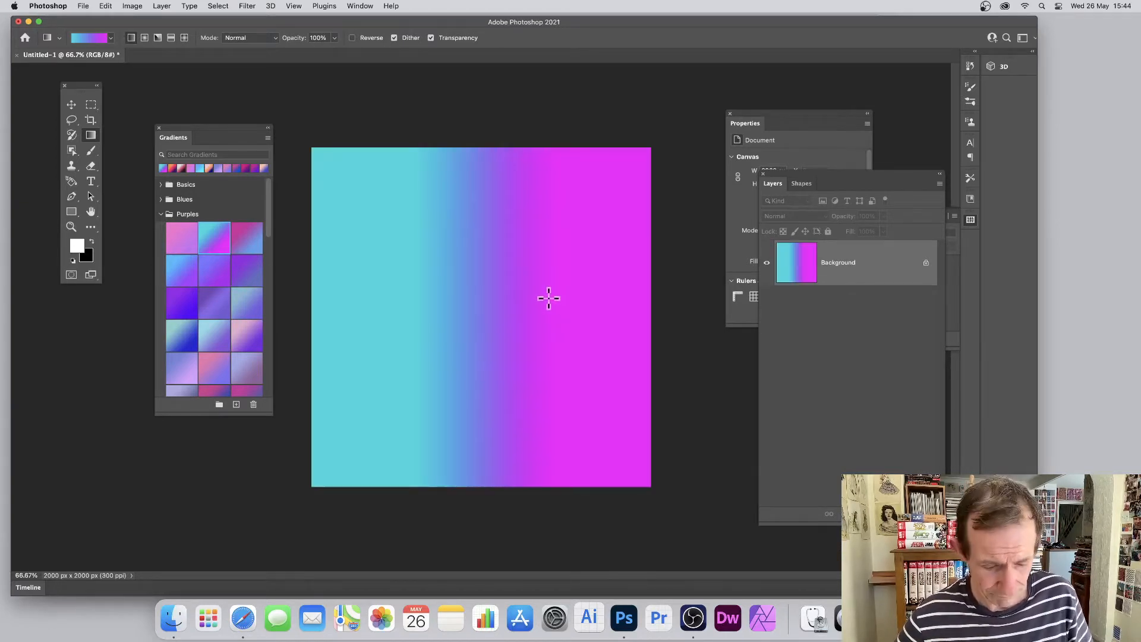
pyautogui.press('super+z')
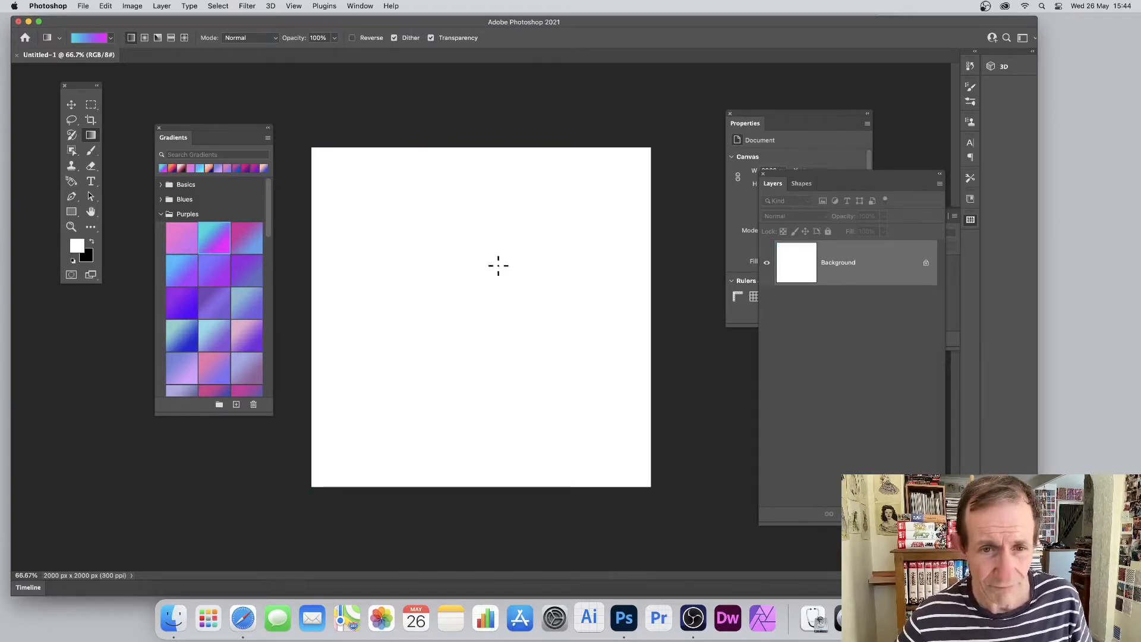
# Switch to the radial gradient type and test fills outward from near the canvas centre, undoing each
pyautogui.click(145, 38)
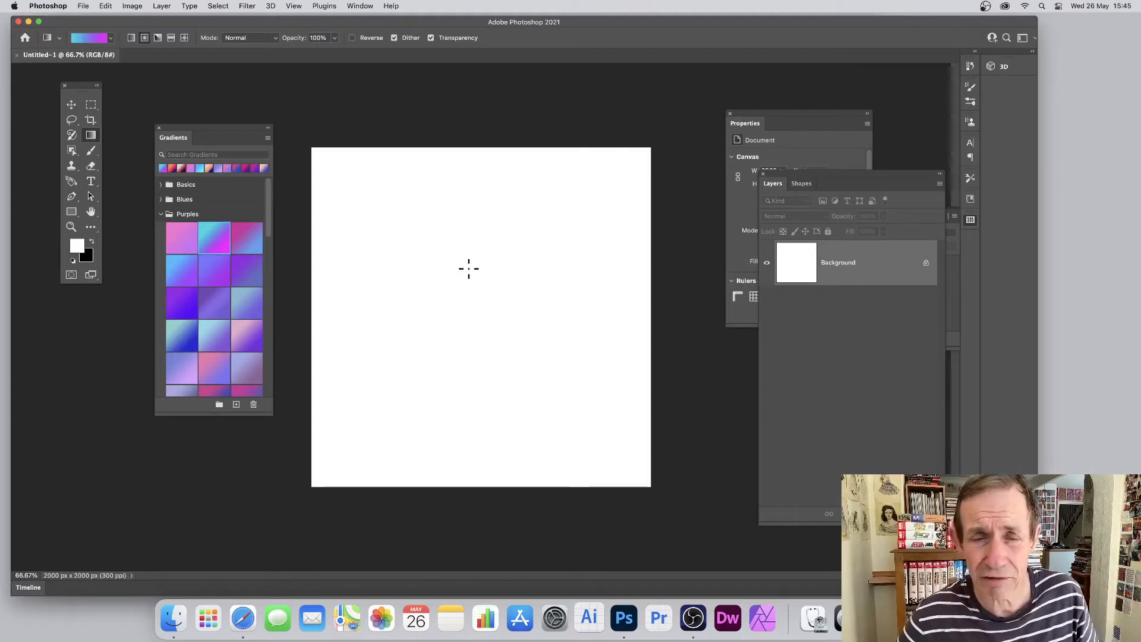
pyautogui.moveTo(476, 292); pyautogui.dragTo(559, 260)
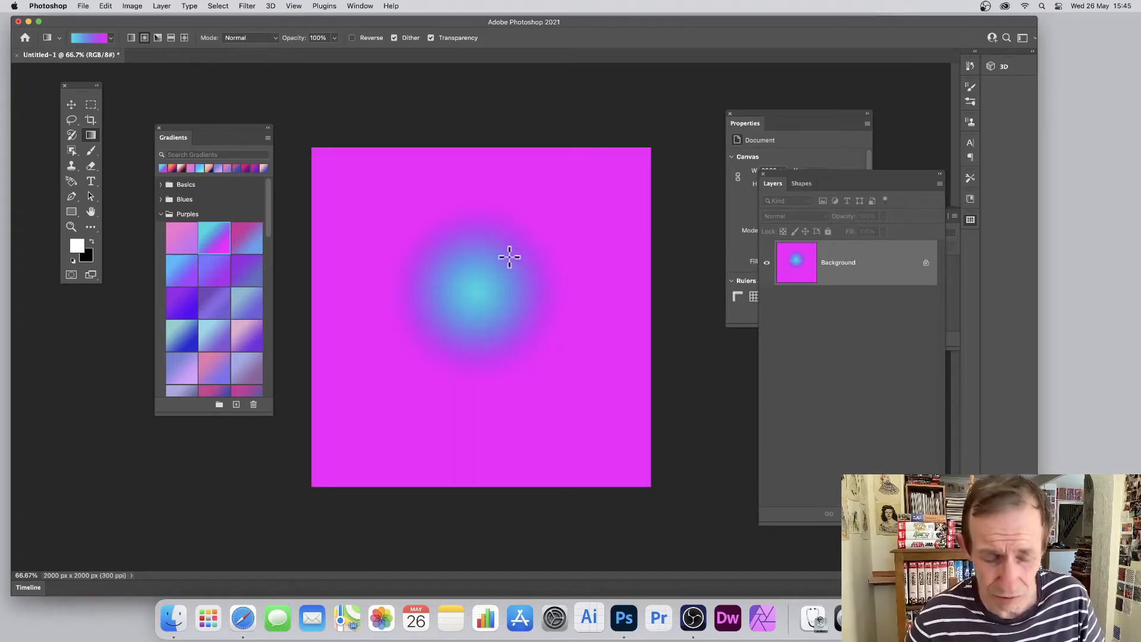
pyautogui.press('super+z')
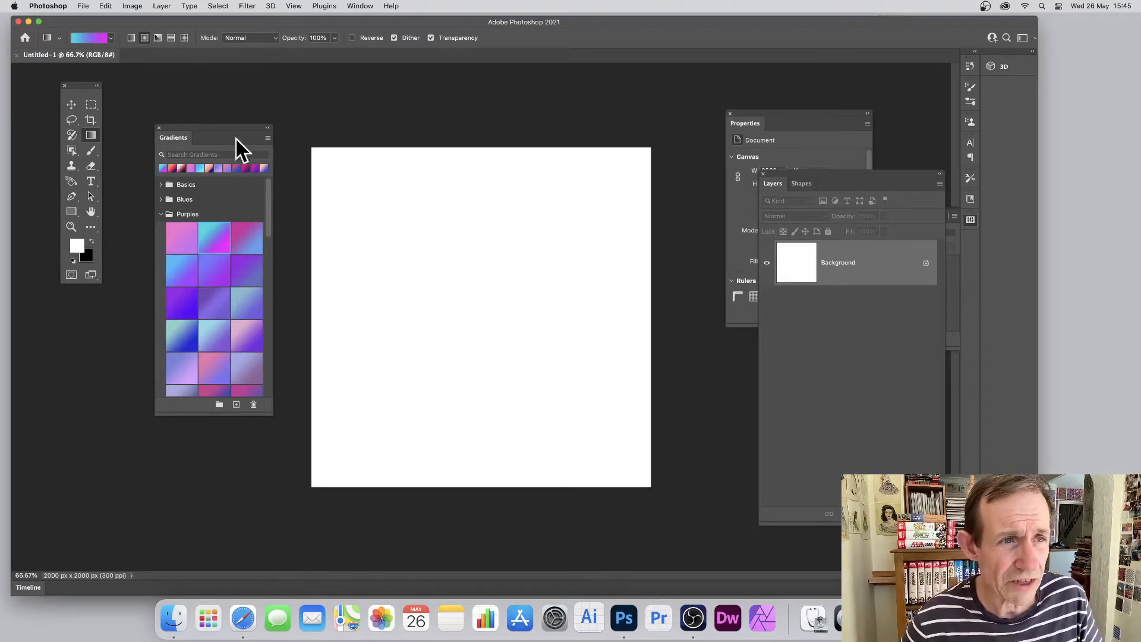
pyautogui.moveTo(454, 295); pyautogui.dragTo(553, 266)
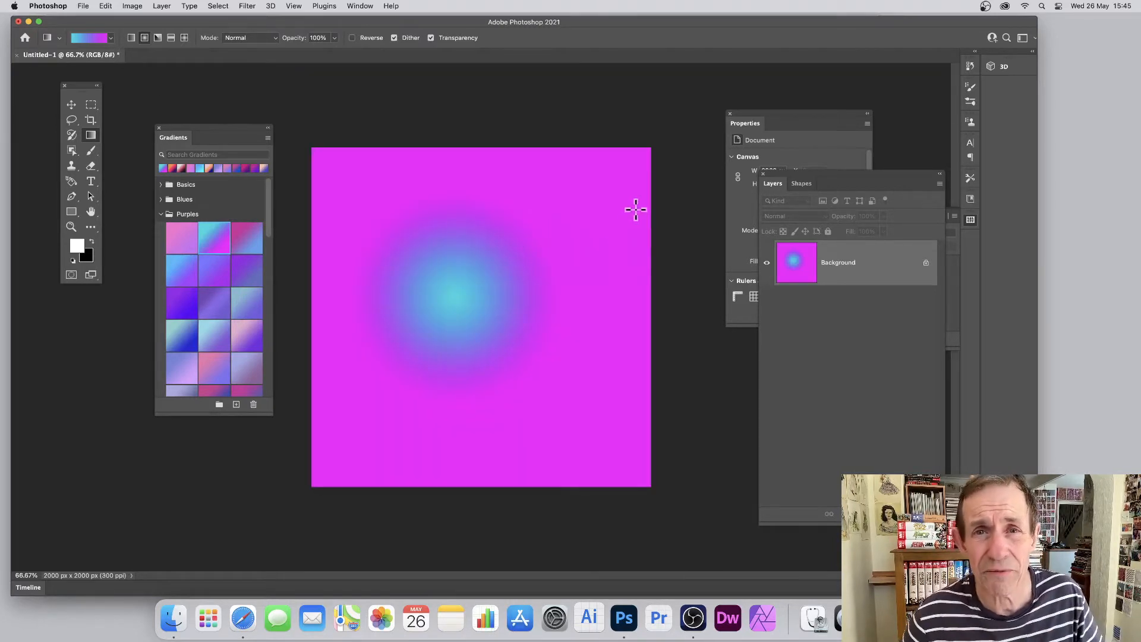
pyautogui.press('super+z')
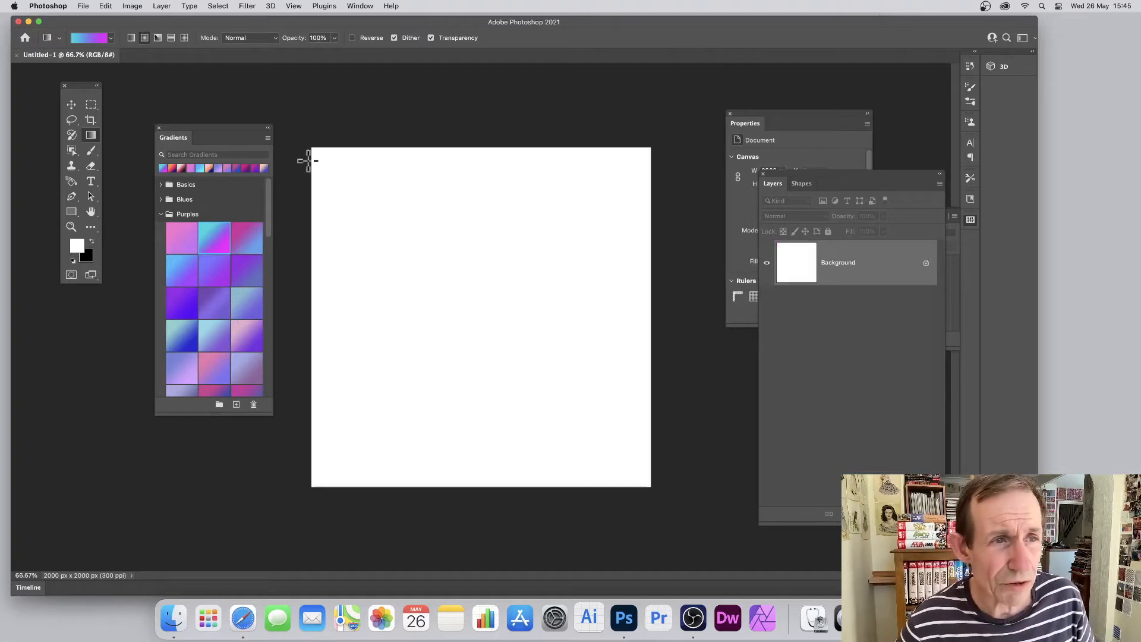
# Add a 100% opacity stop at location 90% to the gradient, set its end stop's opacity to 0%, and undo a test fill
pyautogui.click(95, 38)
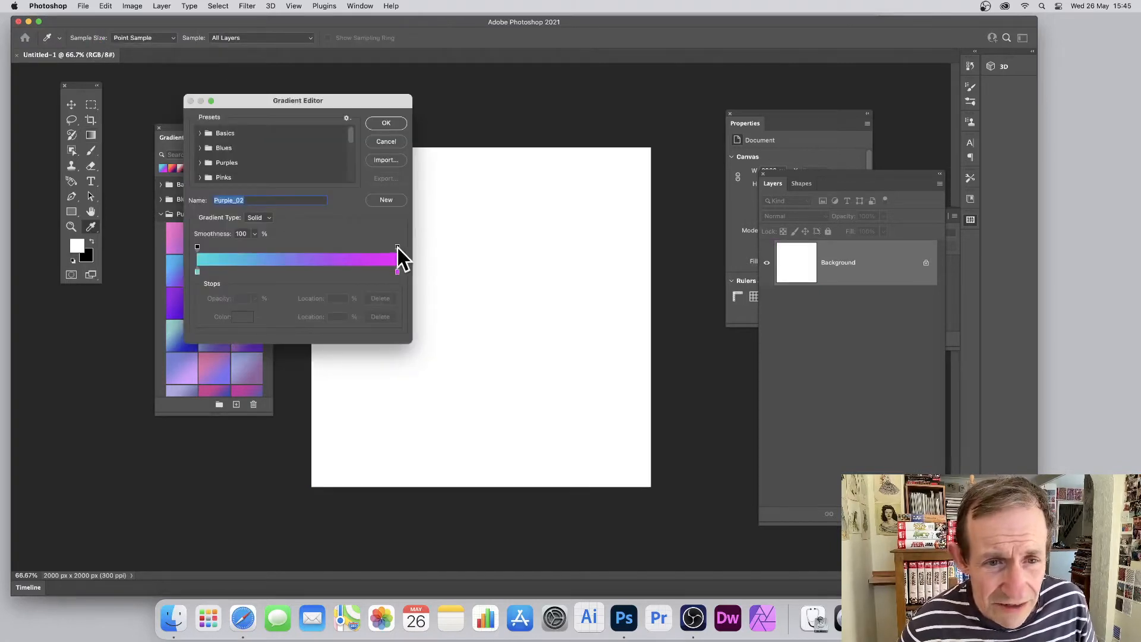
pyautogui.click(377, 246)
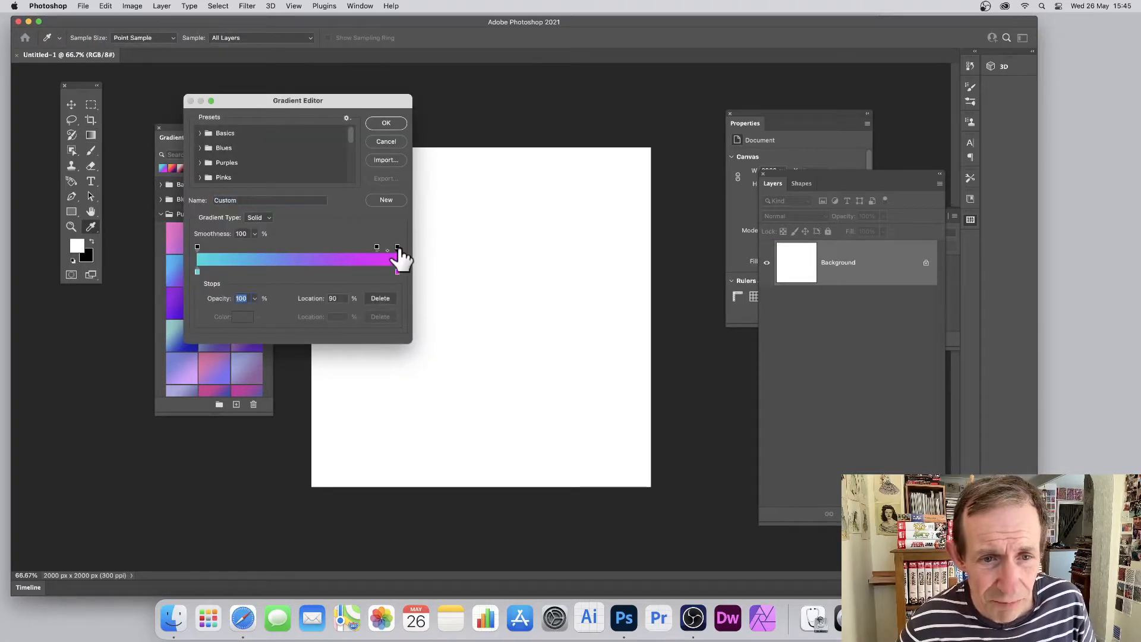
pyautogui.click(397, 247)
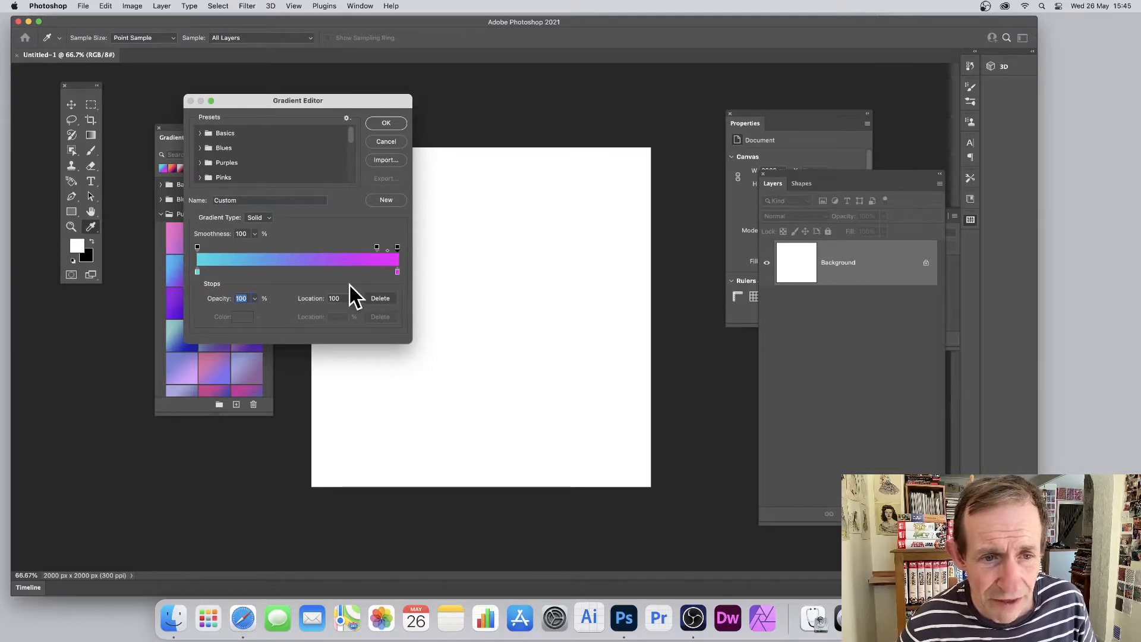
pyautogui.click(254, 298)
pyautogui.moveTo(255, 311); pyautogui.dragTo(190, 311)
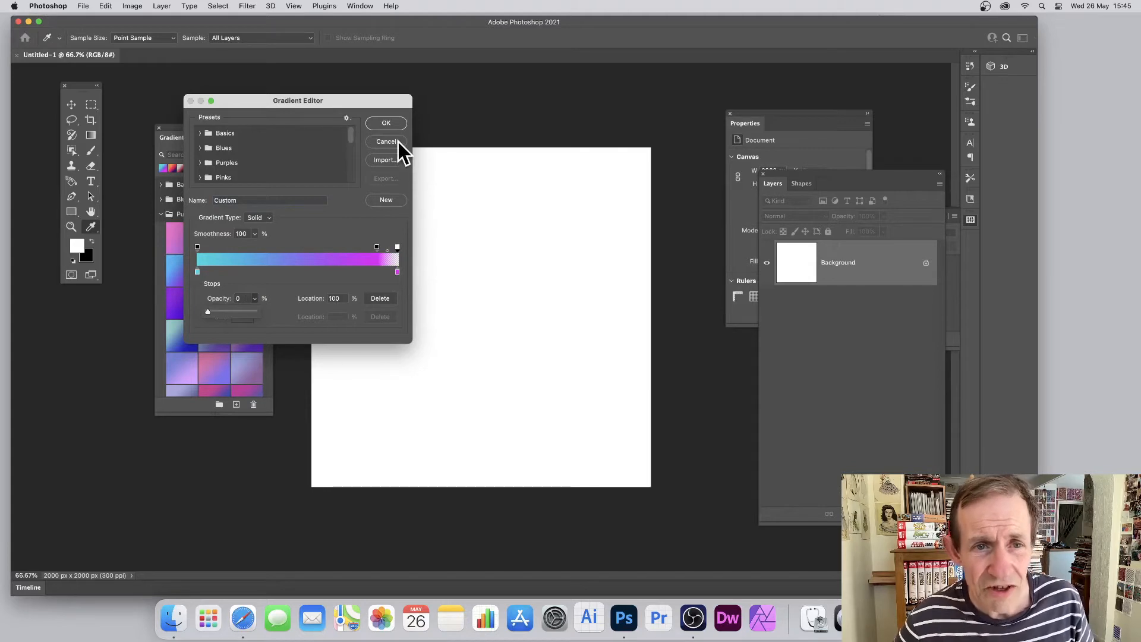
pyautogui.click(393, 124)
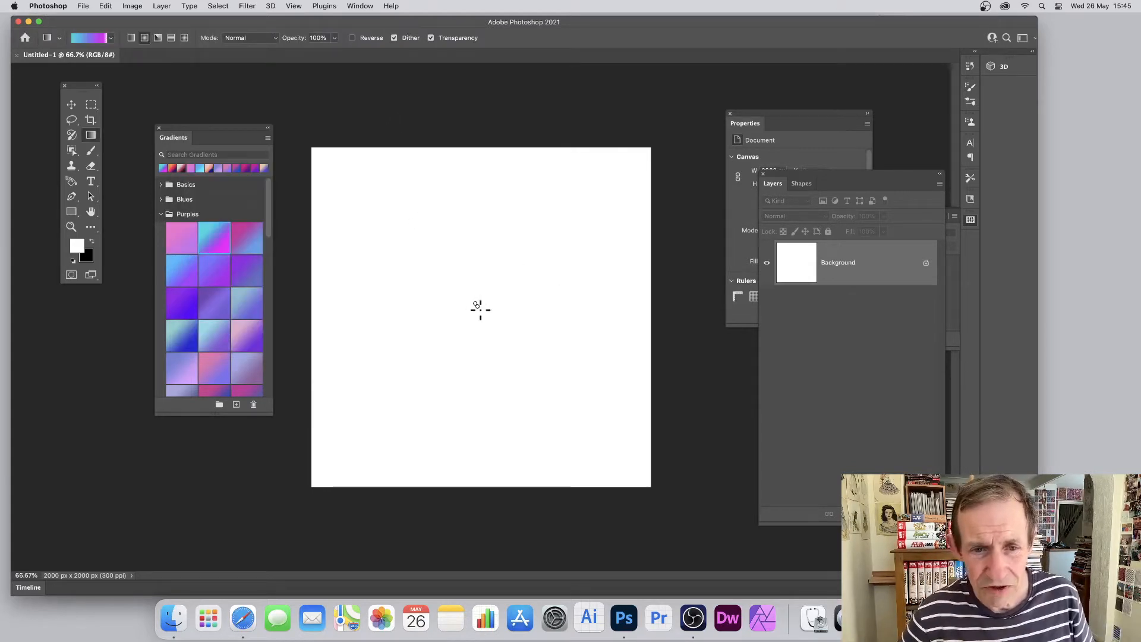
pyautogui.moveTo(481, 309); pyautogui.dragTo(517, 341)
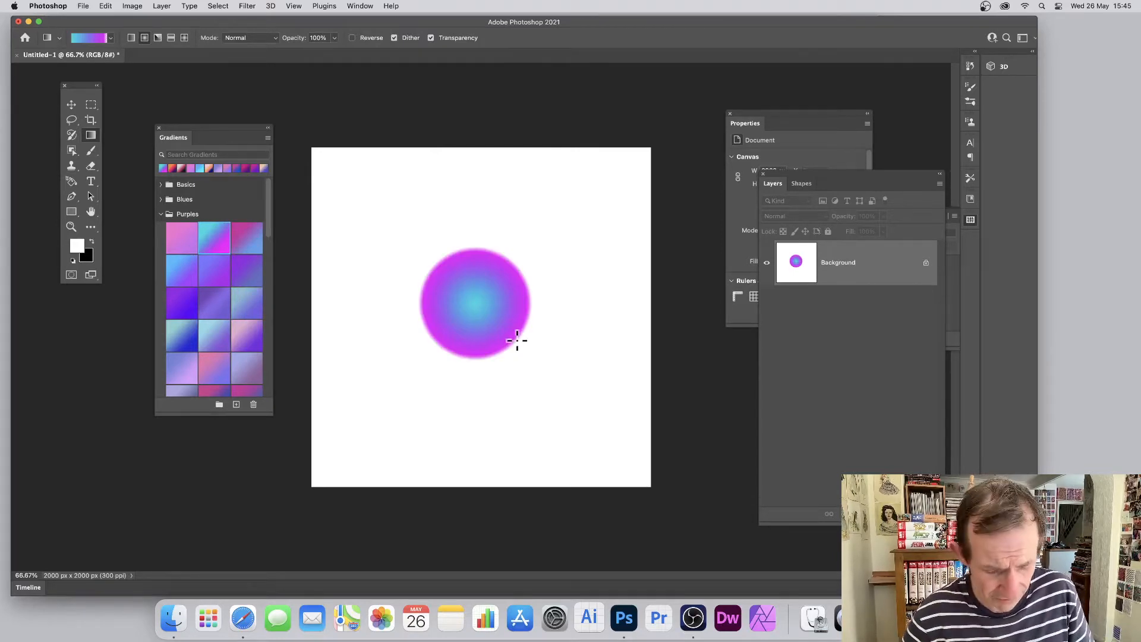
pyautogui.press('super+z')
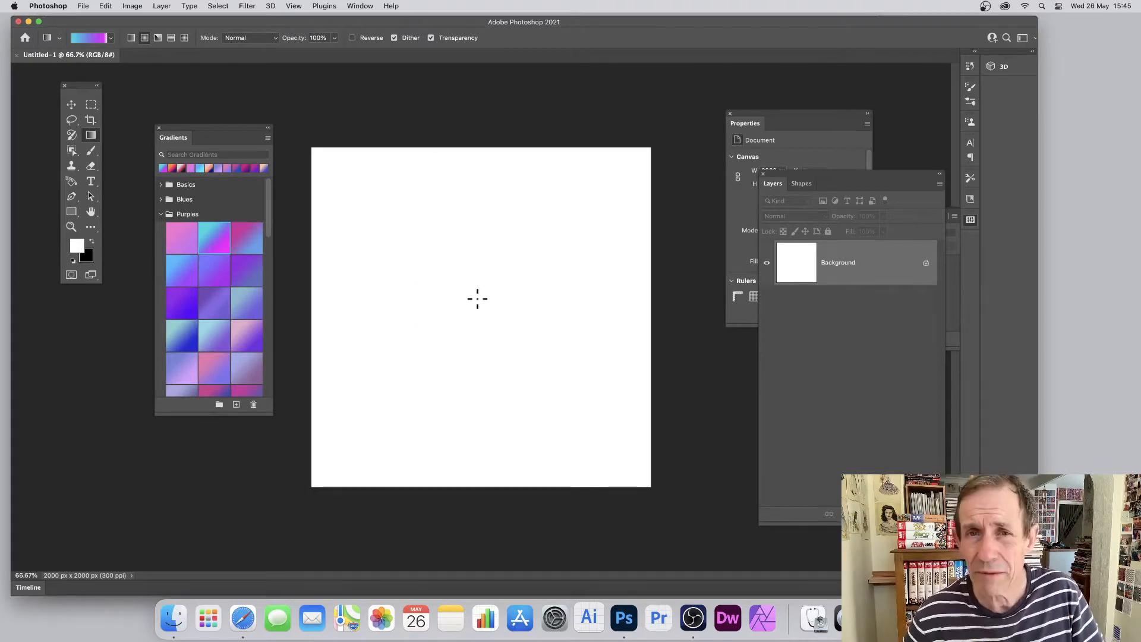
# Create a new layer and draw a large radial gradient circle outward from near the canvas centre
pyautogui.click(162, 6)
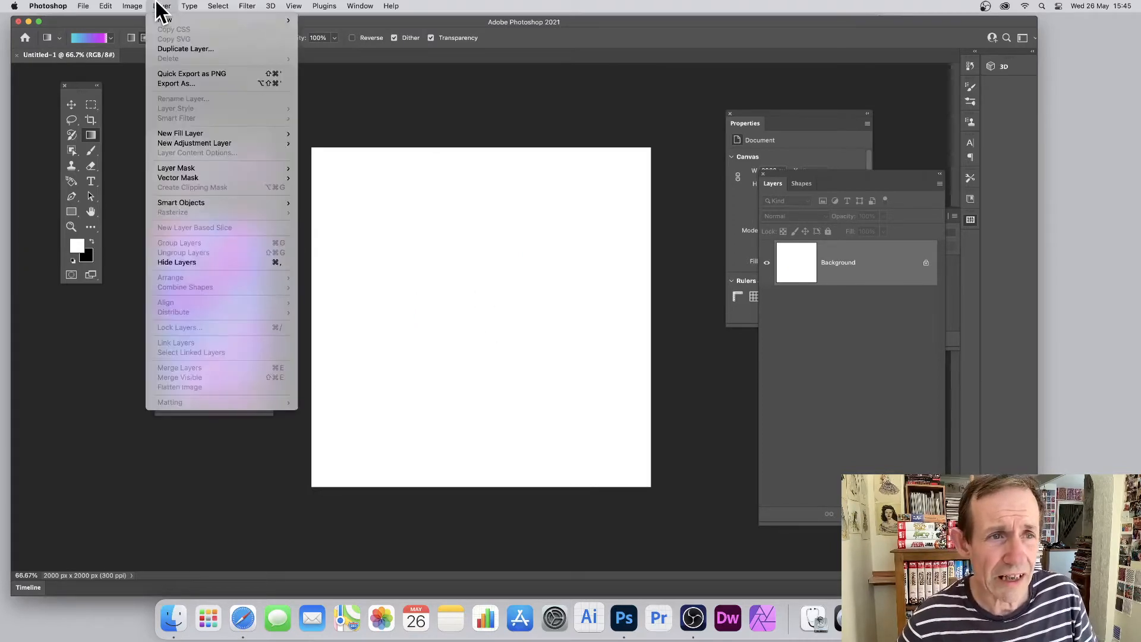
pyautogui.moveTo(159, 20)
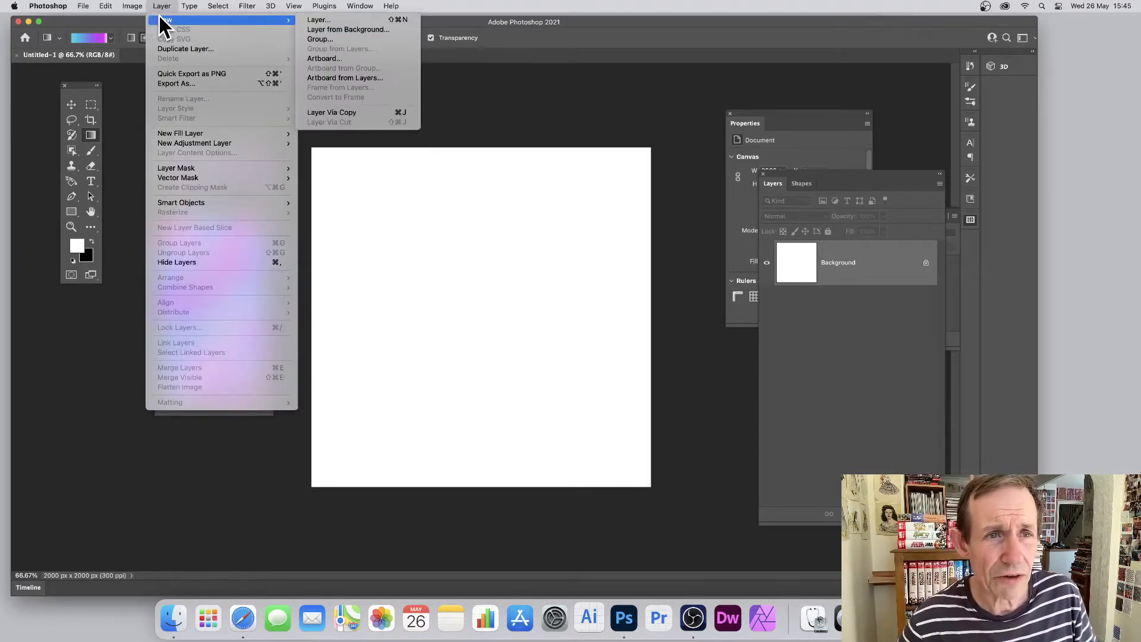
pyautogui.click(351, 21)
pyautogui.click(728, 175)
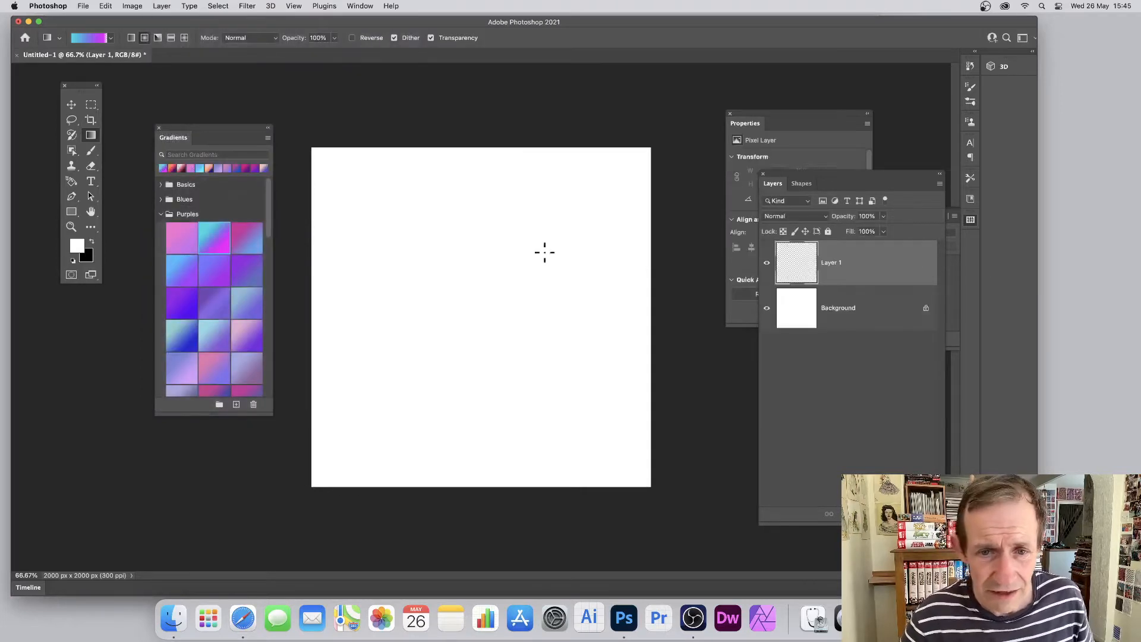
pyautogui.moveTo(463, 278); pyautogui.dragTo(548, 367)
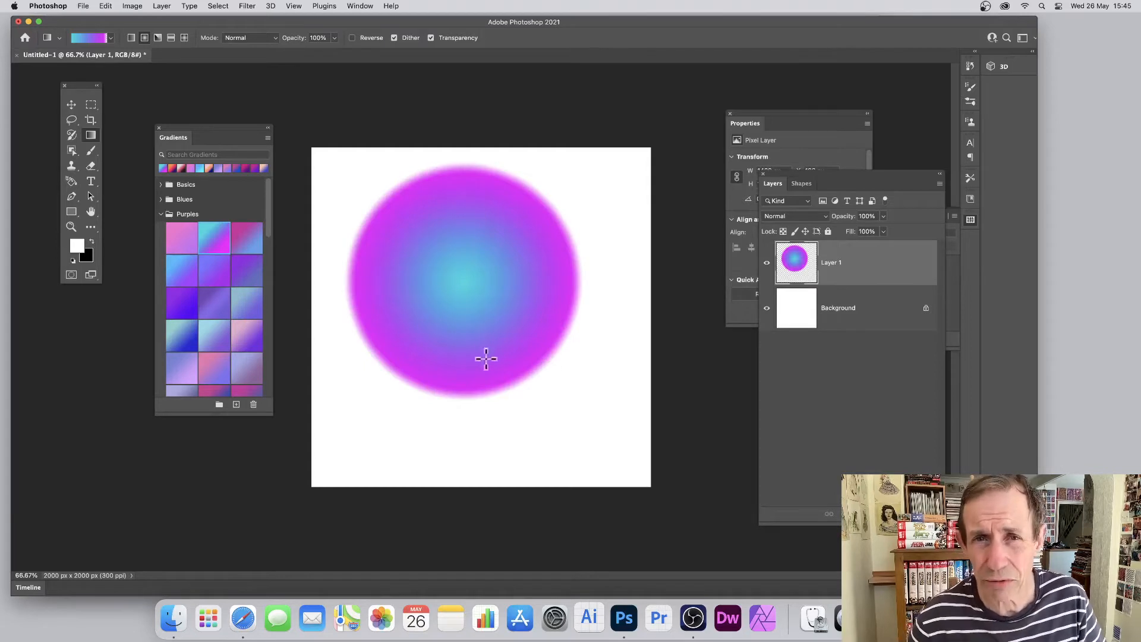
# Convert the gradient circle's layer to a Smart Object and activate the Move tool
pyautogui.click(163, 7)
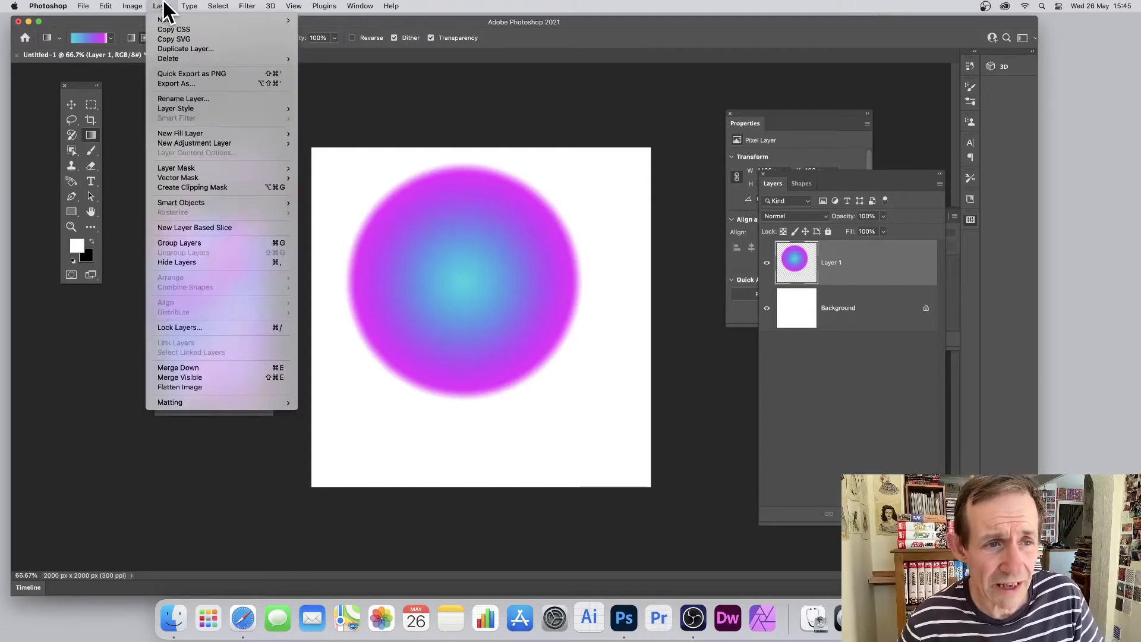
pyautogui.moveTo(210, 203)
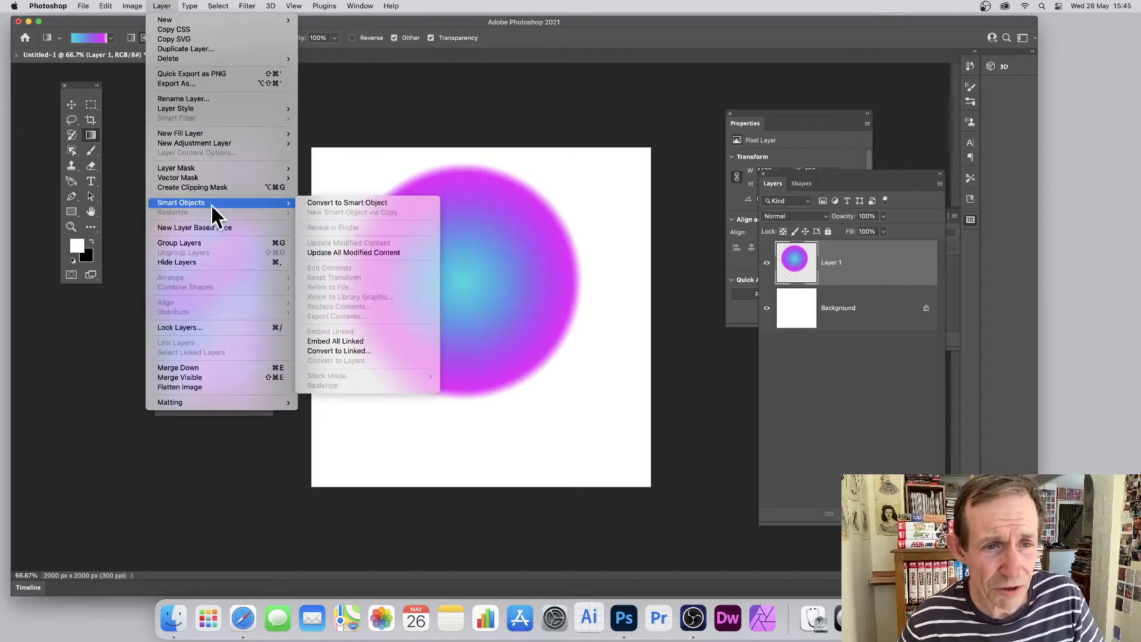
pyautogui.click(333, 199)
pyautogui.click(72, 106)
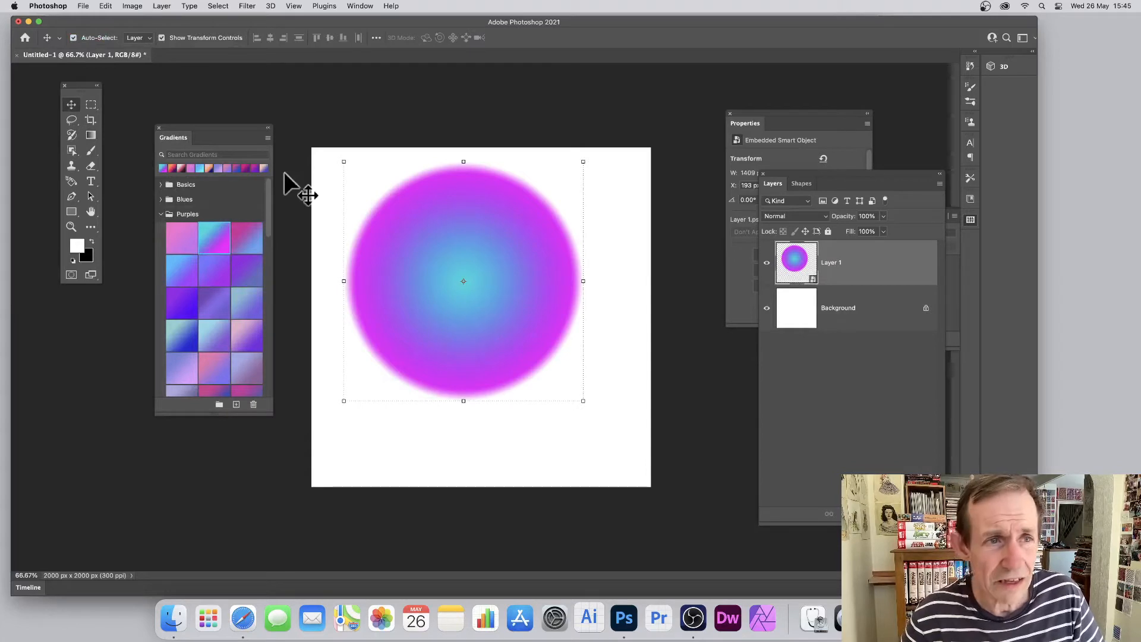
pyautogui.click(161, 7)
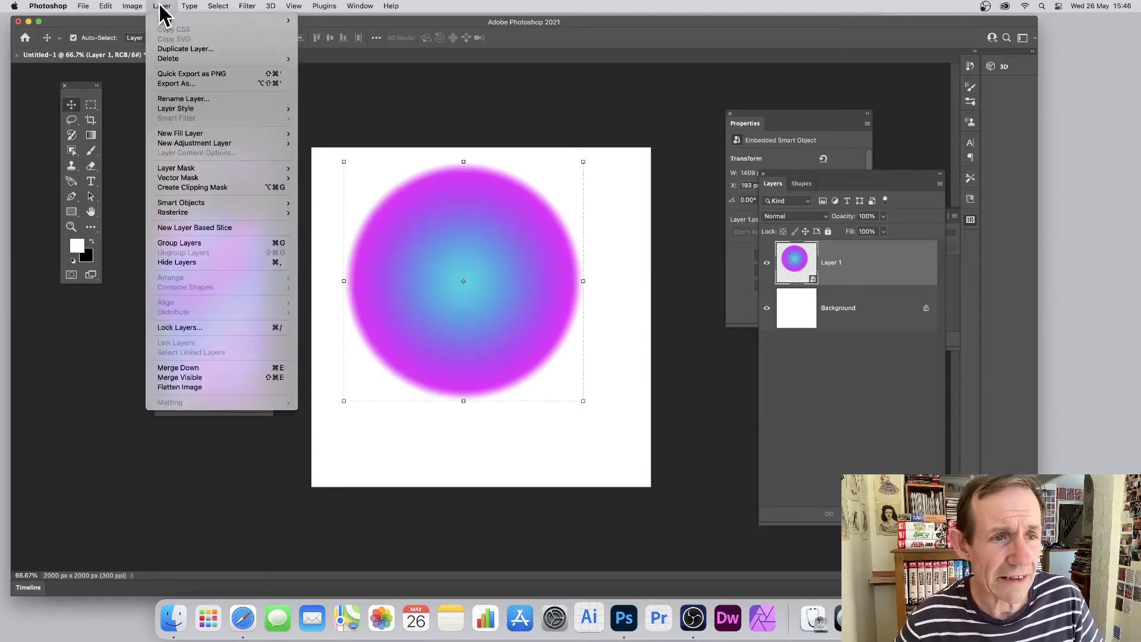
pyautogui.moveTo(201, 205)
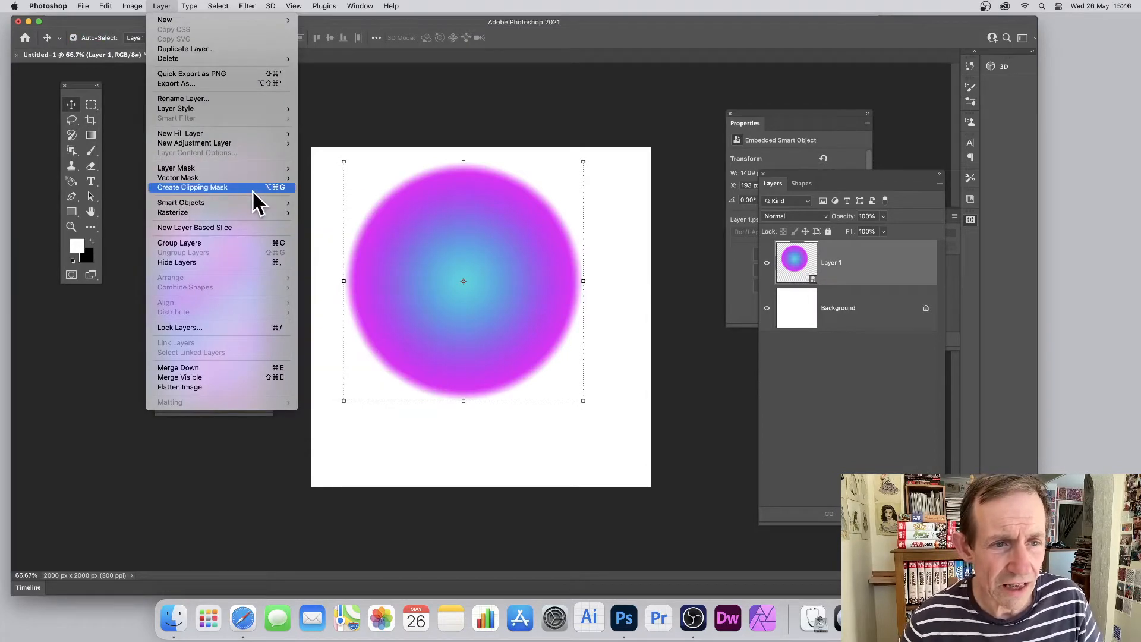
pyautogui.click(319, 202)
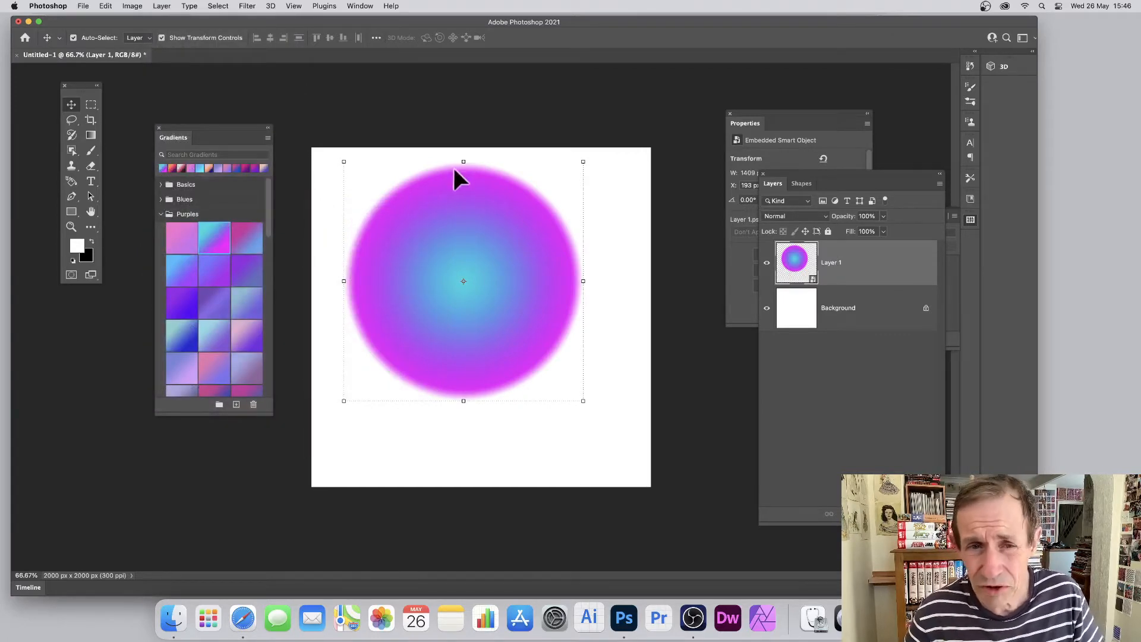
# Squash and rotate the gradient circle into a tilted narrow ellipse, apply the transform, and delete its layer
pyautogui.moveTo(459, 160); pyautogui.dragTo(469, 271)
pyautogui.moveTo(584, 234); pyautogui.dragTo(464, 180)
pyautogui.press('Return')
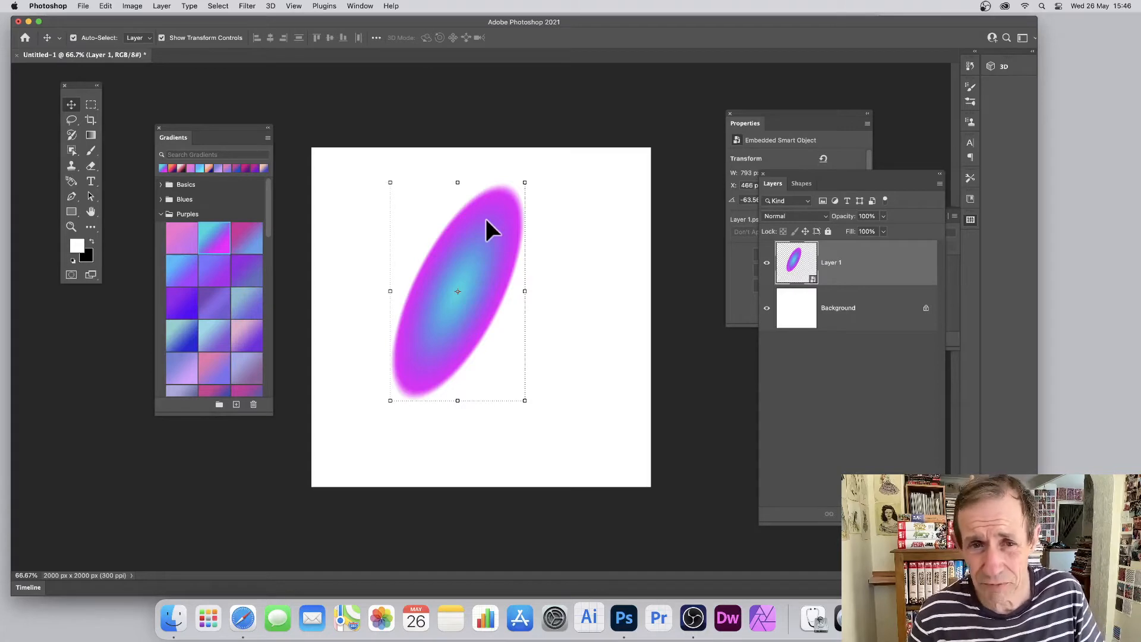
pyautogui.press('Delete')
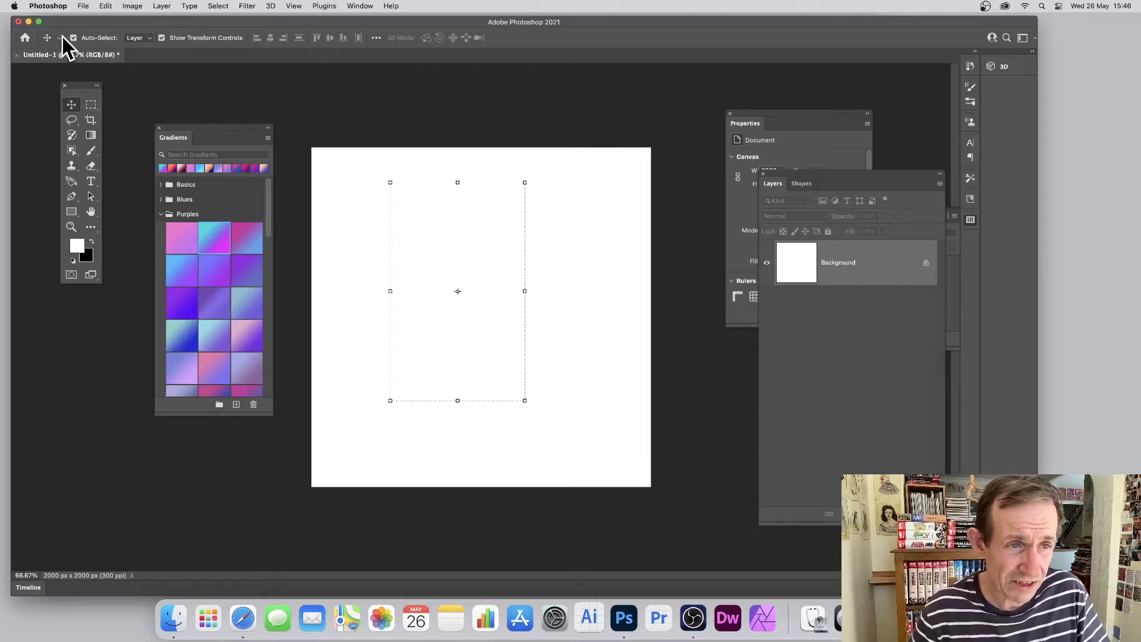
# Make the Gradient tool's gradient fully opaque to its end and move its magenta colour stop to location 10%
pyautogui.click(91, 135)
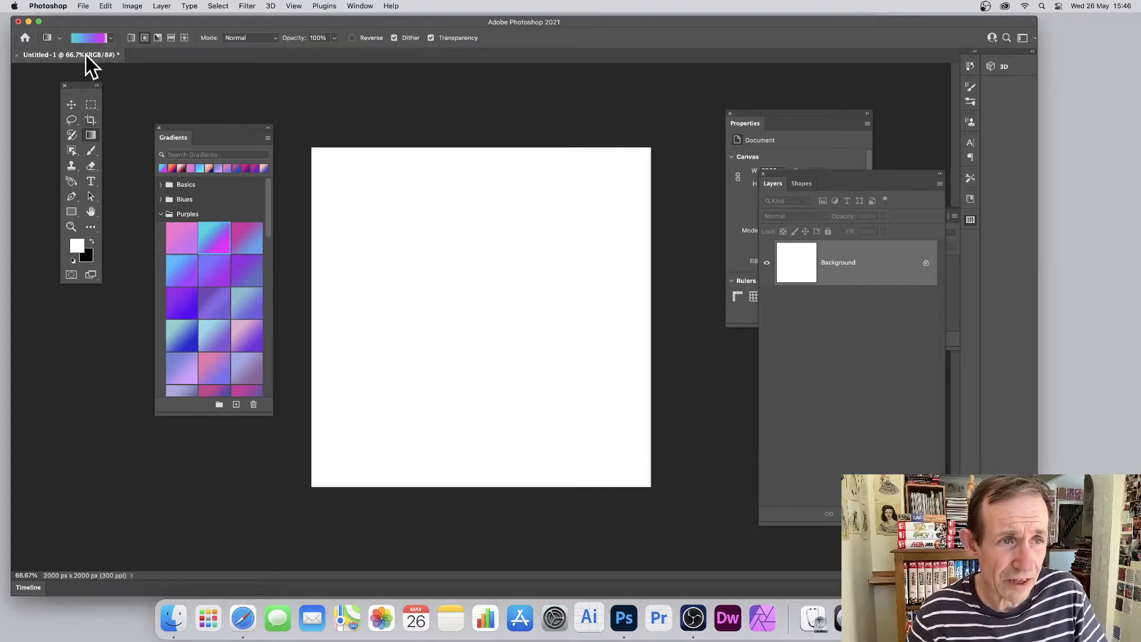
pyautogui.click(92, 38)
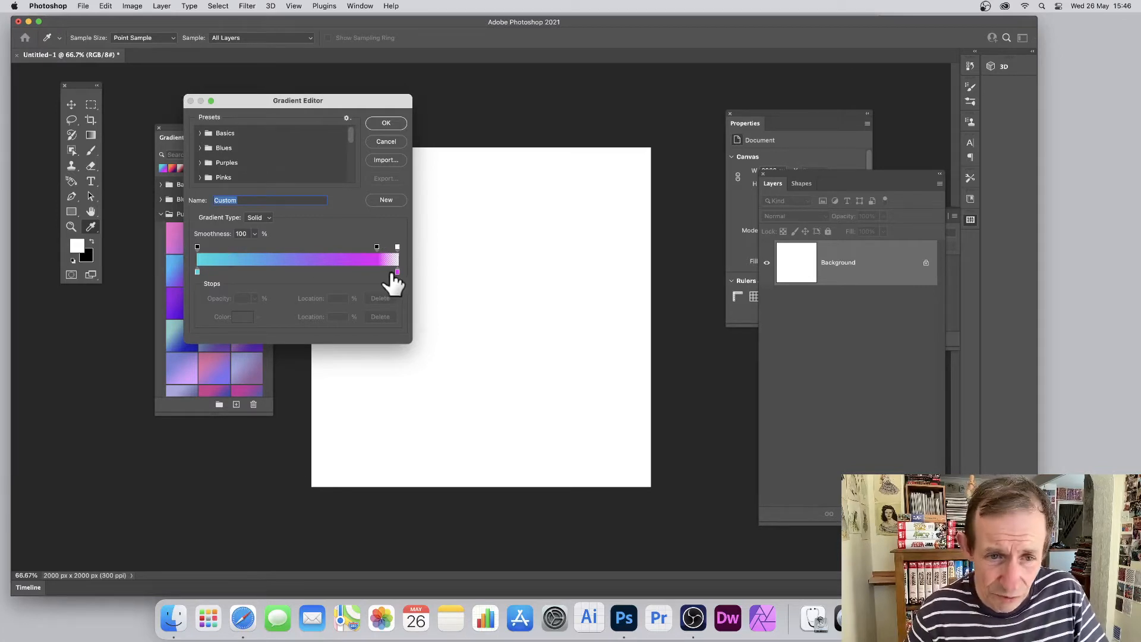
pyautogui.moveTo(397, 248); pyautogui.dragTo(219, 271)
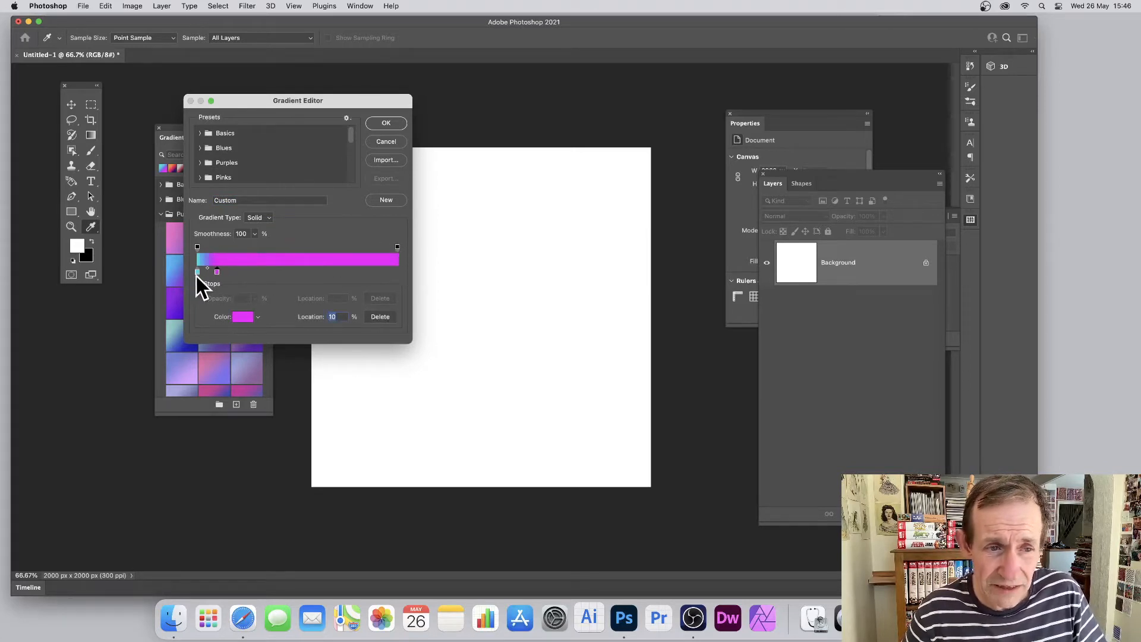
# Add alternating colour stops to the gradient: cyan at 19%, magenta at 29% and cyan at 39%
pyautogui.click(196, 272)
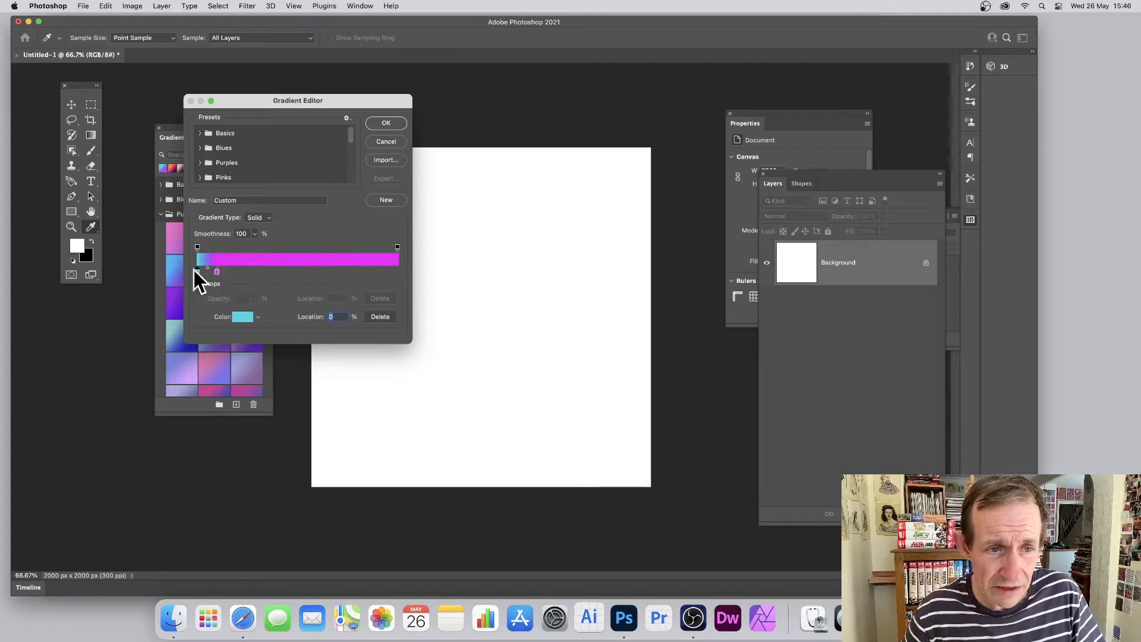
pyautogui.click(235, 272)
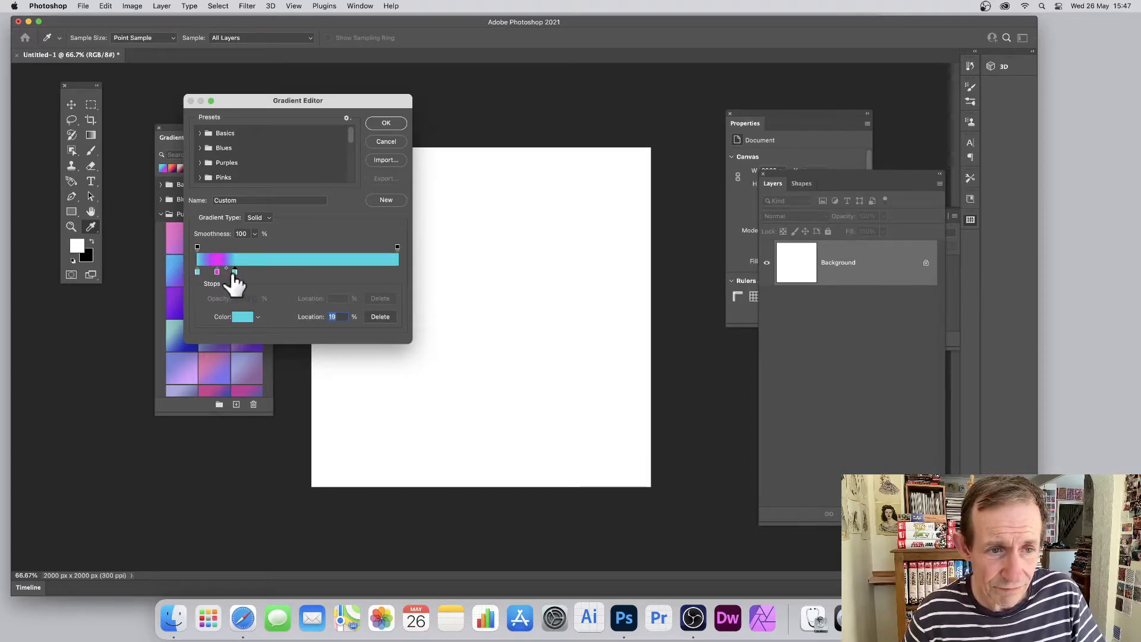
pyautogui.click(216, 271)
pyautogui.click(255, 272)
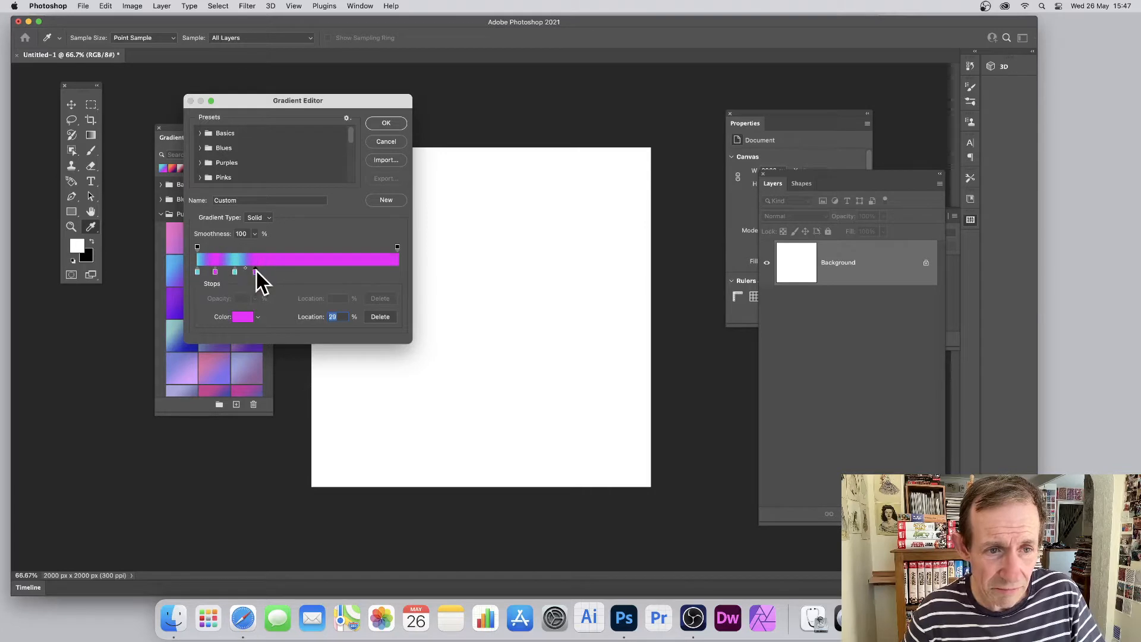
pyautogui.click(238, 272)
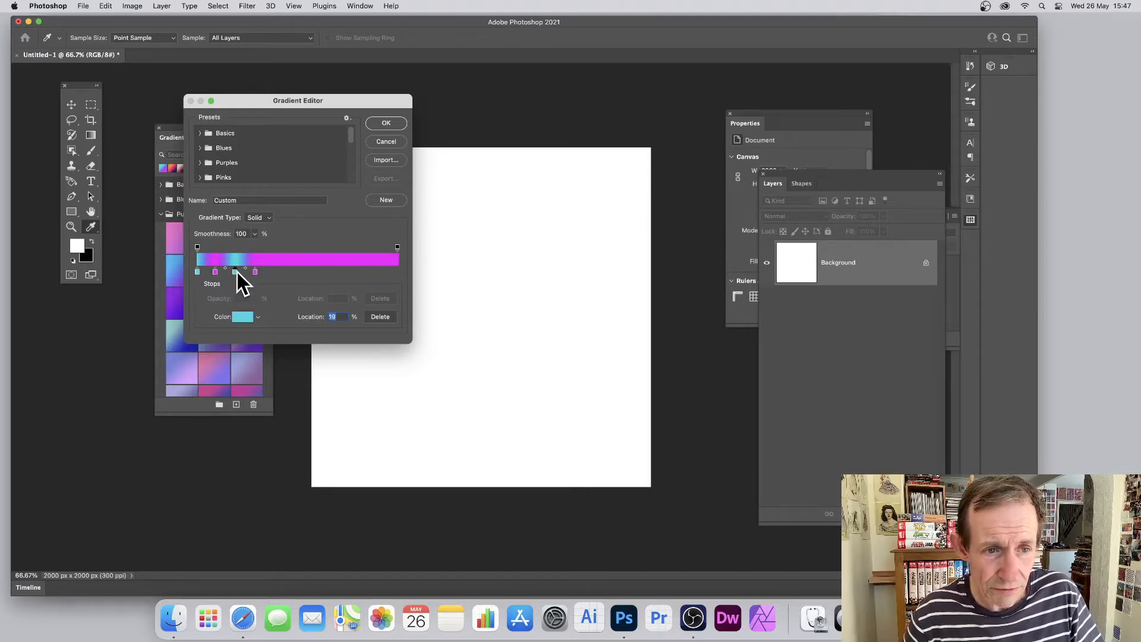
pyautogui.click(276, 272)
# Continue the alternating stops with magenta at 49% followed by evenly spaced cyan, magenta and cyan, and accept the striped gradient
pyautogui.click(255, 271)
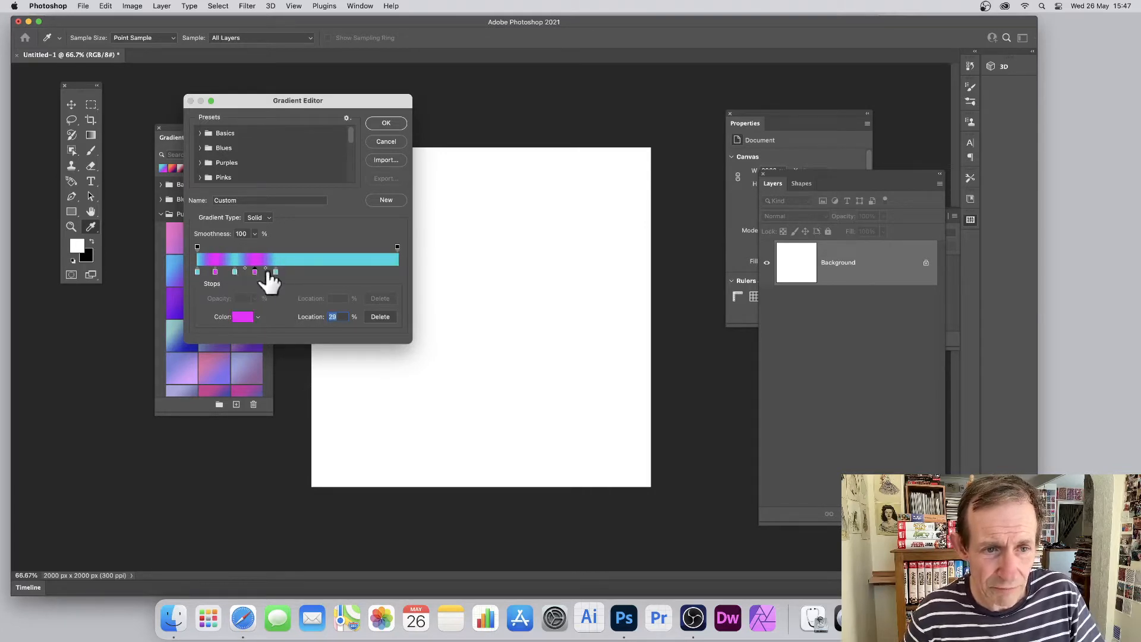
pyautogui.click(293, 271)
pyautogui.click(277, 272)
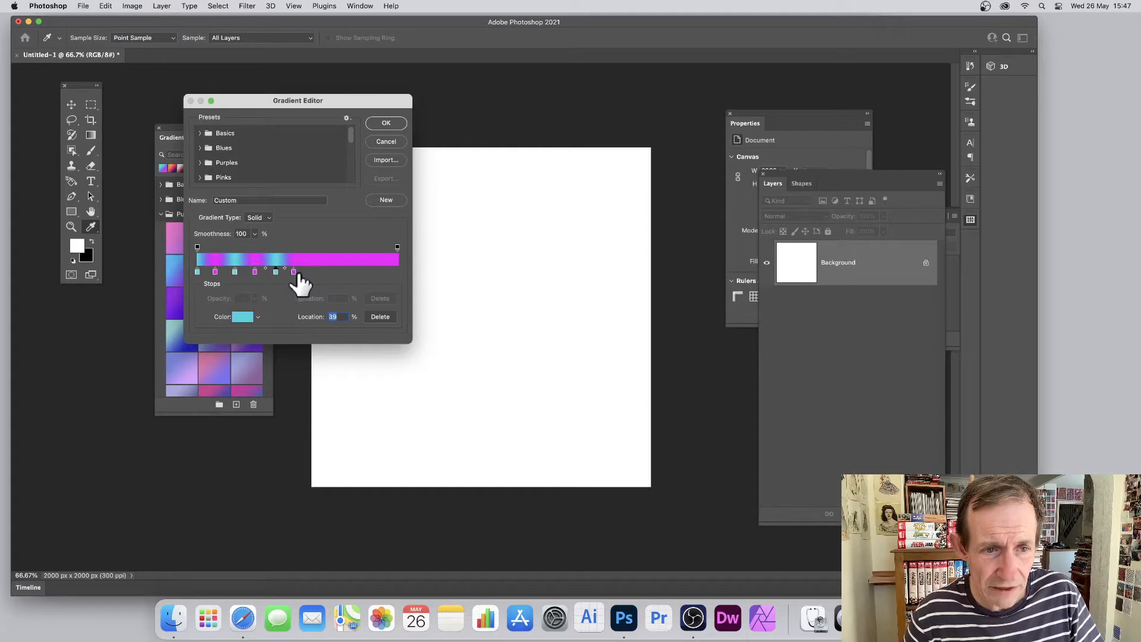
pyautogui.click(308, 272)
pyautogui.click(295, 272)
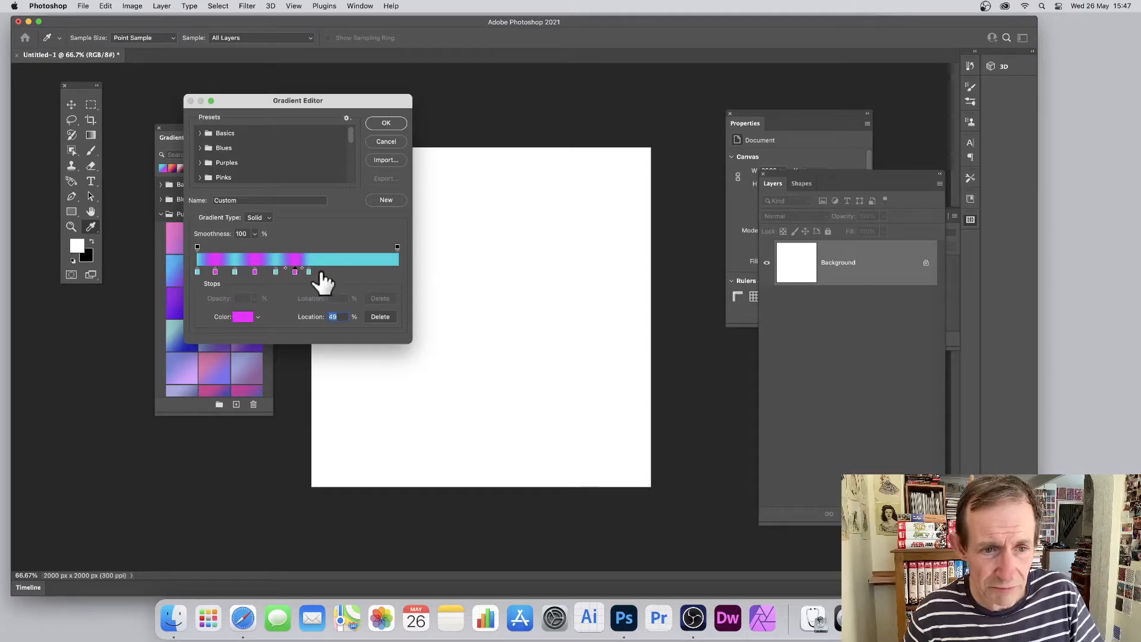
pyautogui.click(323, 271)
pyautogui.click(309, 271)
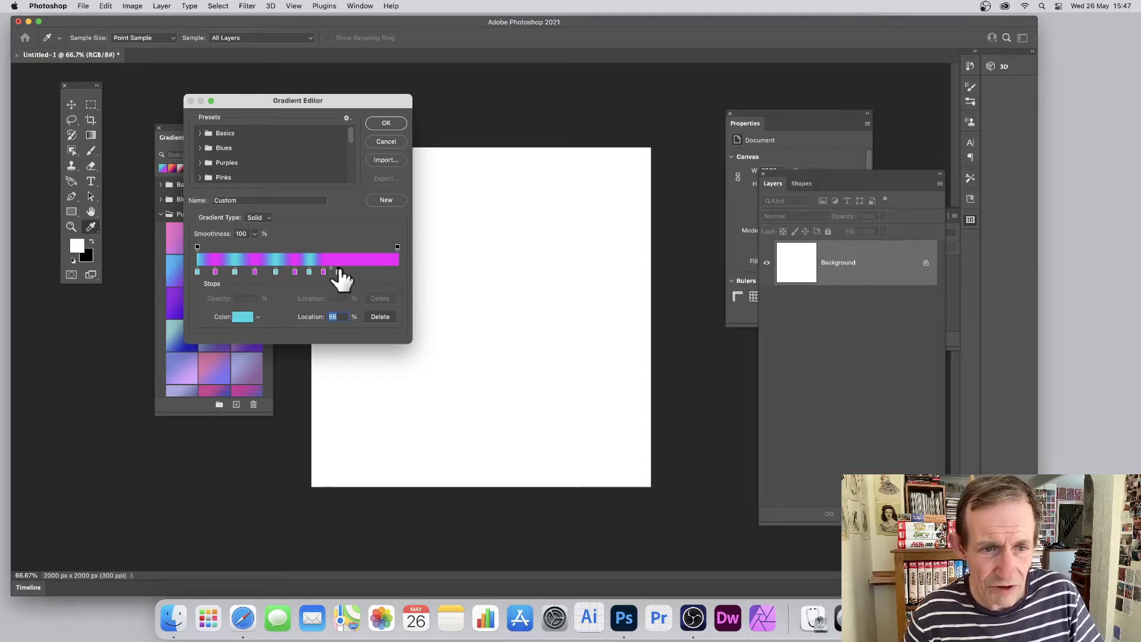
pyautogui.click(337, 271)
pyautogui.click(394, 124)
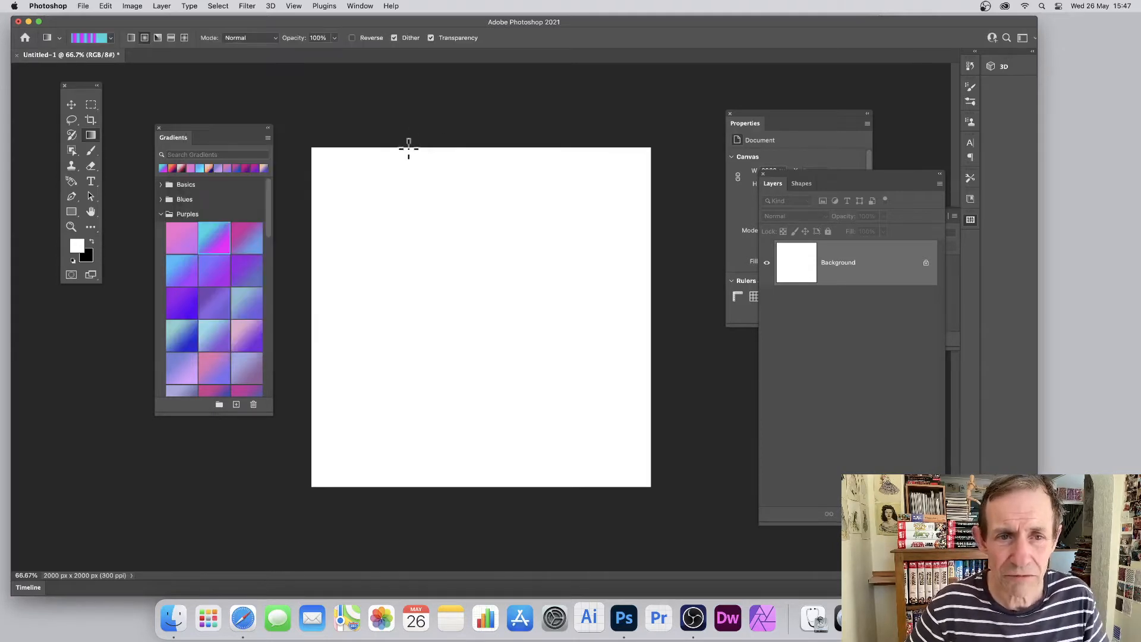
# Test the striped gradient as a radial fill and as an angle fill outward from near the canvas centre, undoing each
pyautogui.moveTo(473, 293); pyautogui.dragTo(561, 224)
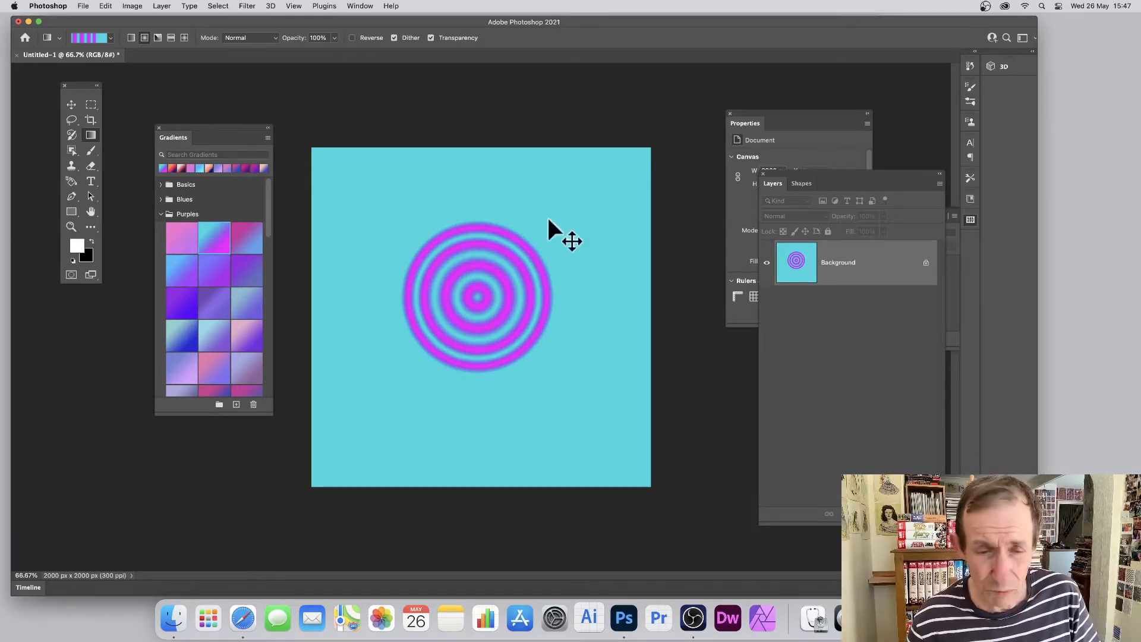
pyautogui.press('super+z')
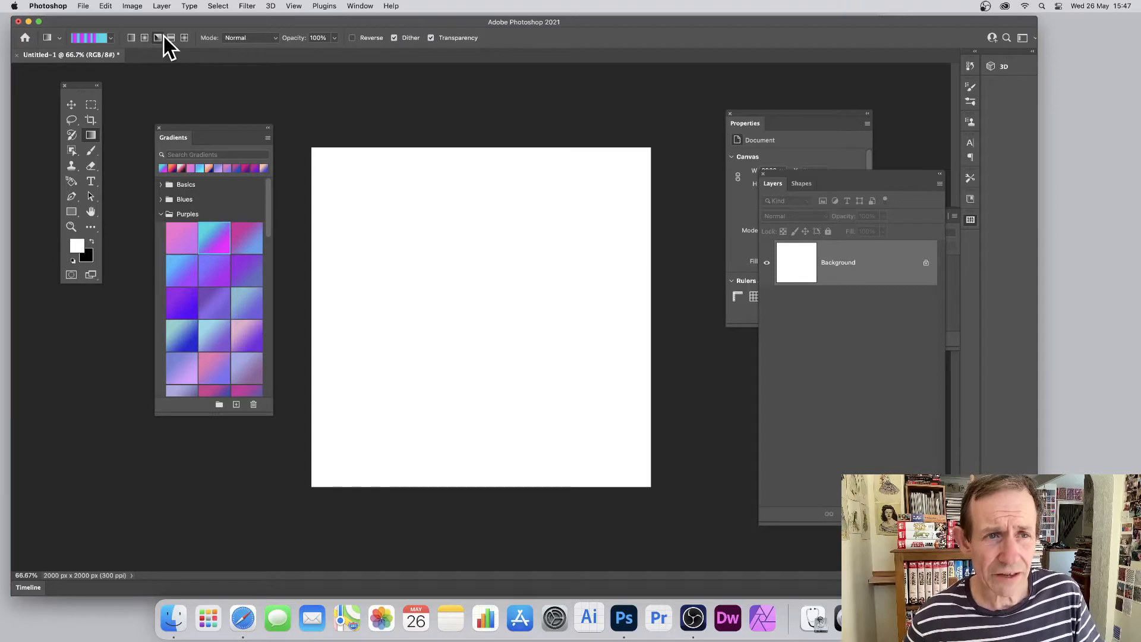
pyautogui.moveTo(484, 302); pyautogui.dragTo(393, 210)
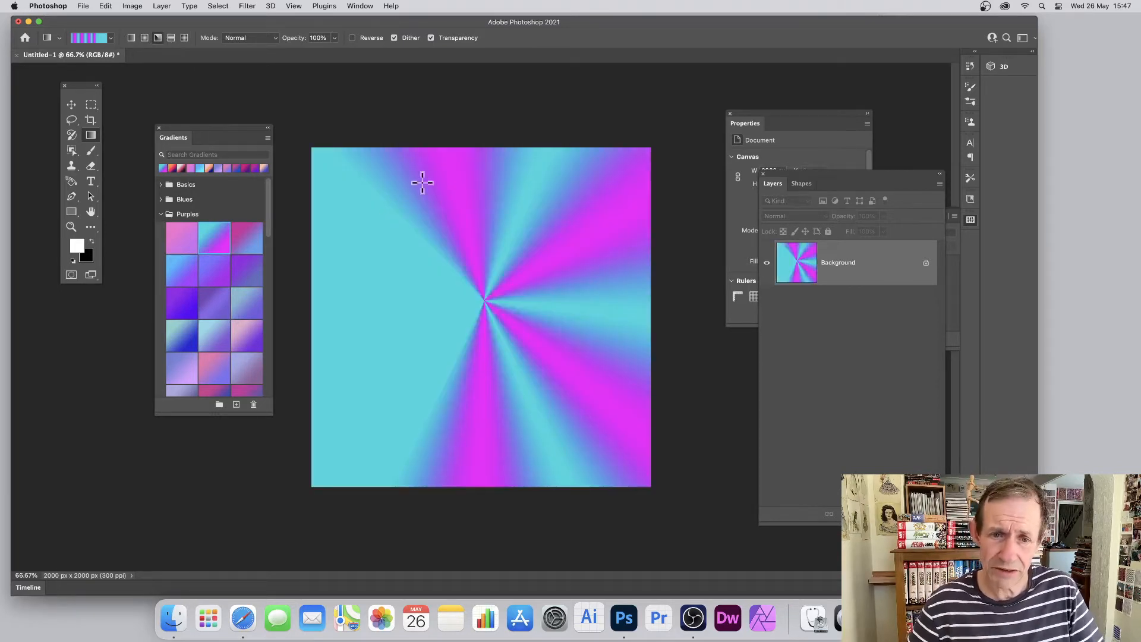
pyautogui.press('super+z')
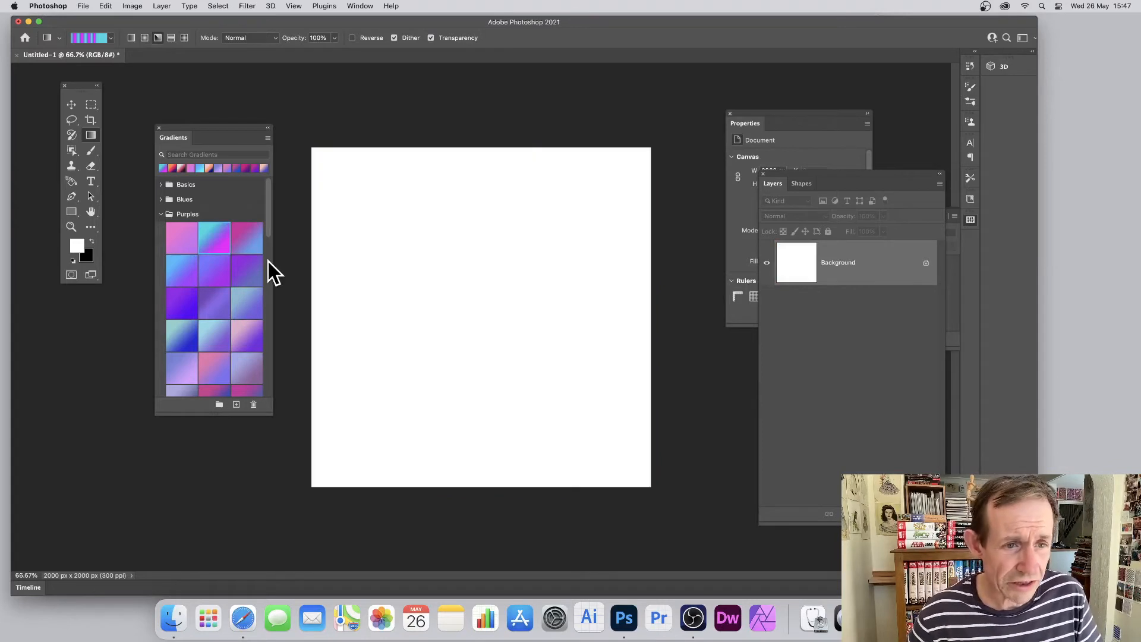
# Choose the Purple_02 preset and fill the background with an angle gradient from near the canvas centre to its upper edge
pyautogui.click(216, 246)
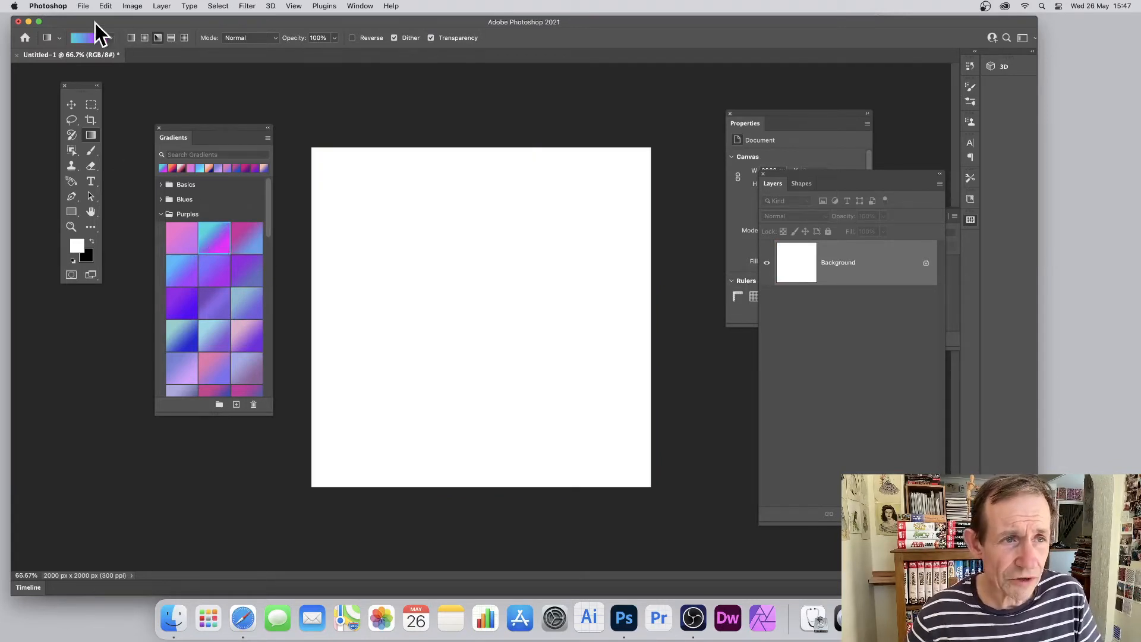
pyautogui.moveTo(490, 308); pyautogui.dragTo(543, 153)
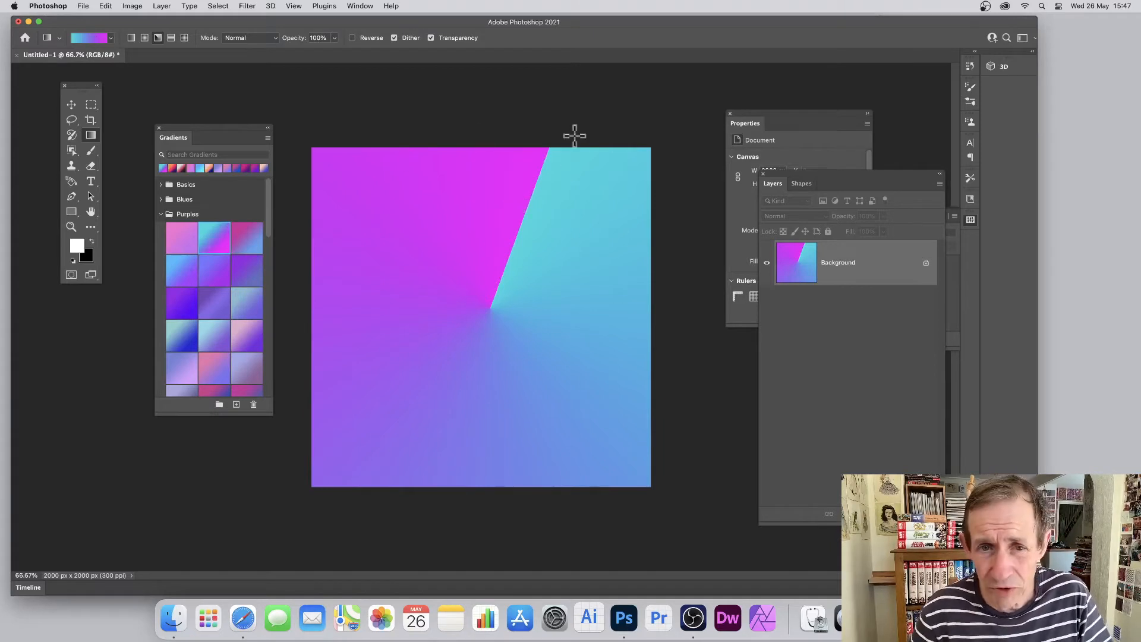
# Move the gradient's magenta colour stop to location 52% and add a cyan stop at 100%
pyautogui.click(95, 40)
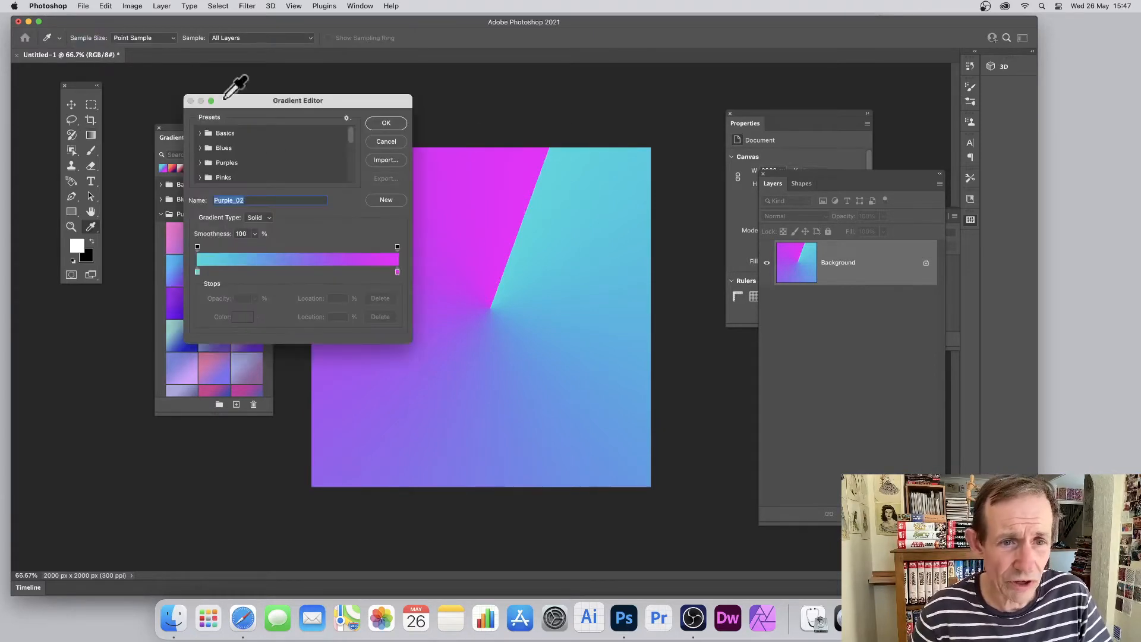
pyautogui.click(393, 273)
pyautogui.moveTo(393, 273); pyautogui.dragTo(301, 273)
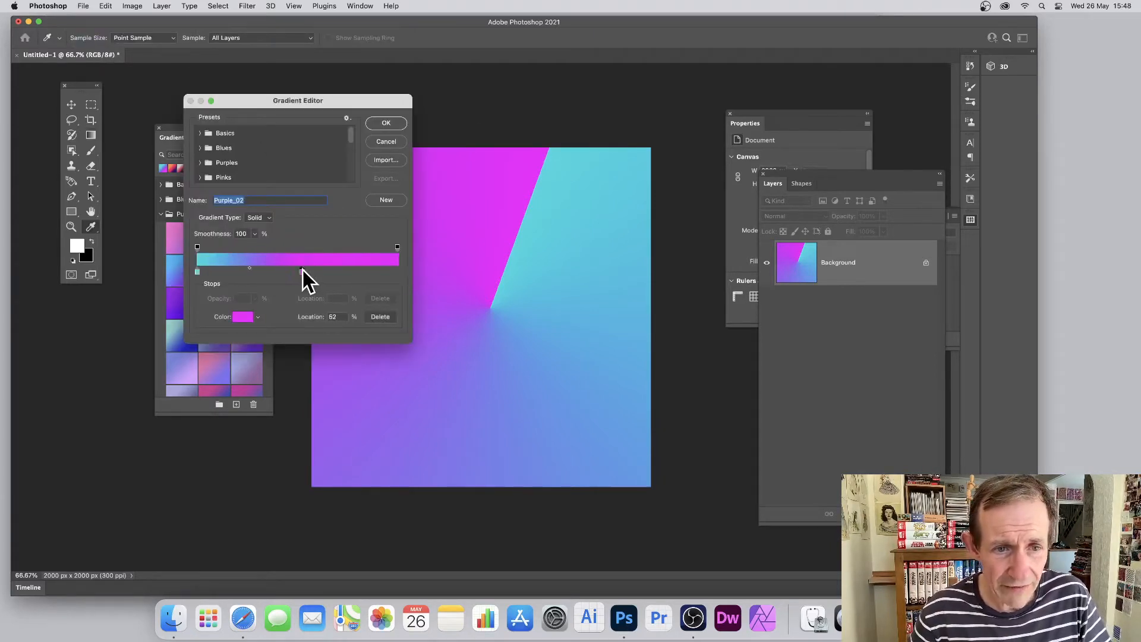
pyautogui.click(197, 274)
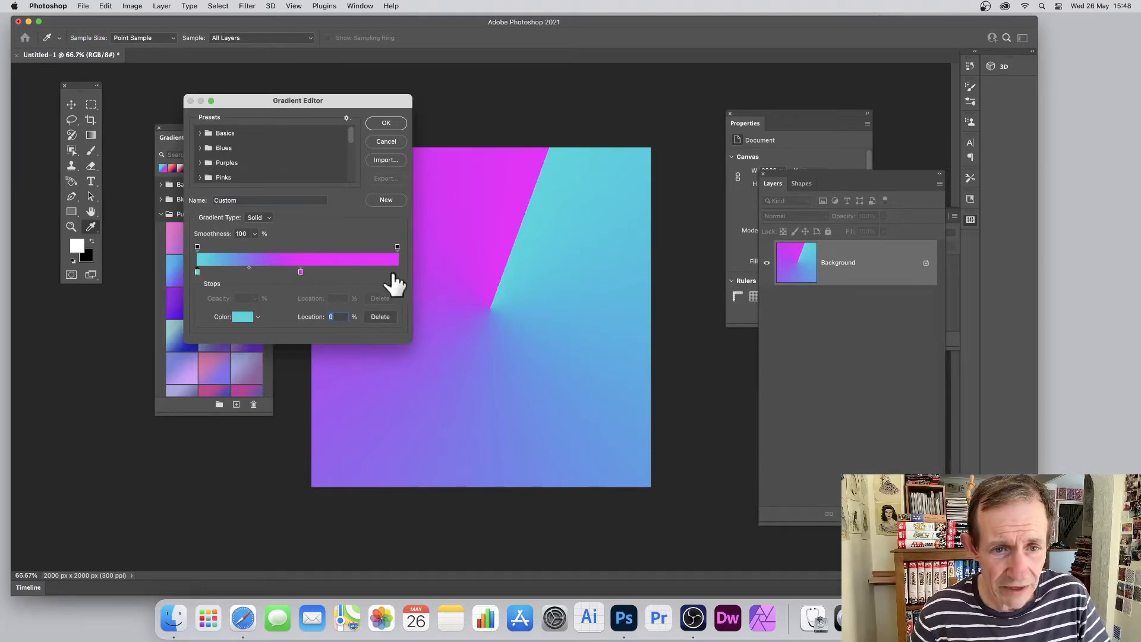
pyautogui.click(397, 273)
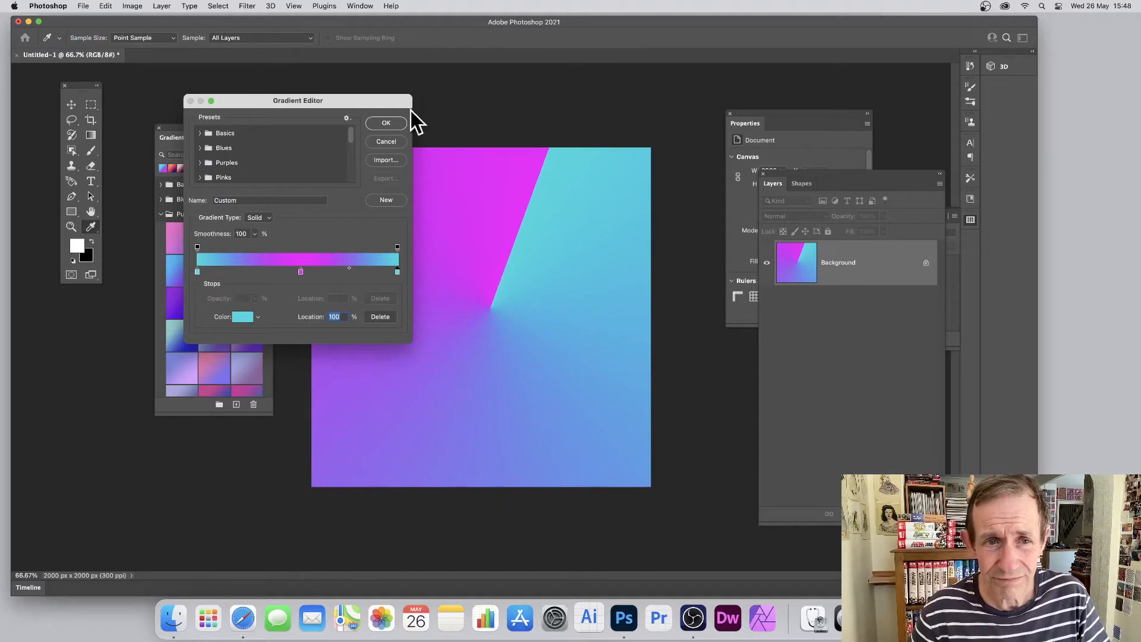
pyautogui.click(395, 125)
# Test the cyan-magenta-cyan gradient as an angle fill from near the canvas centre, and undo both angle fills
pyautogui.moveTo(465, 289); pyautogui.dragTo(505, 191)
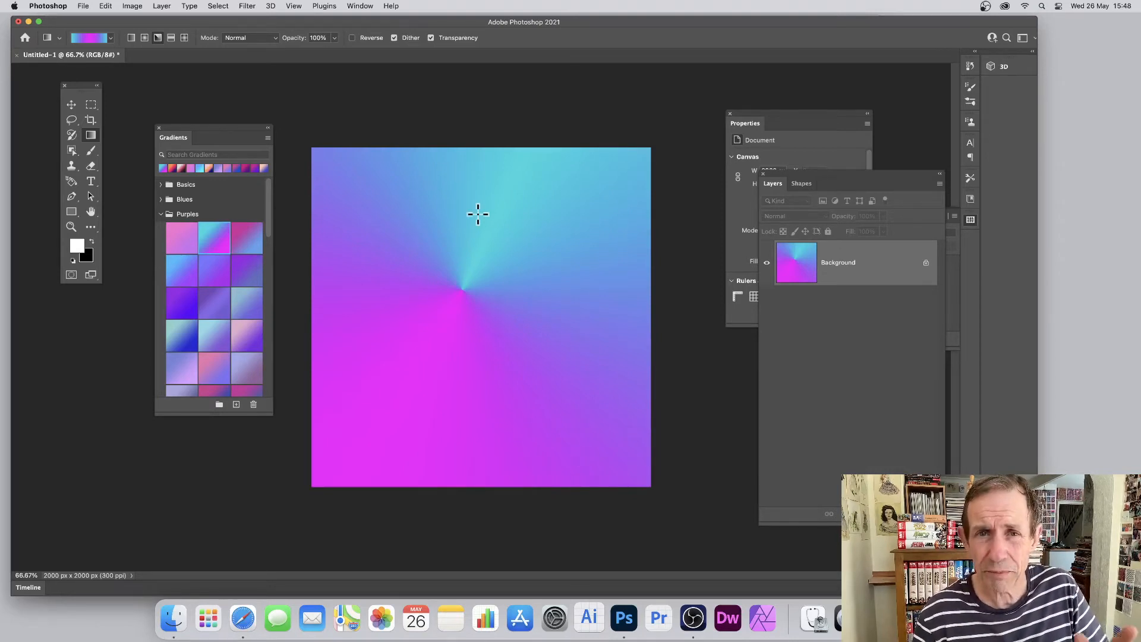
pyautogui.press('super+z')
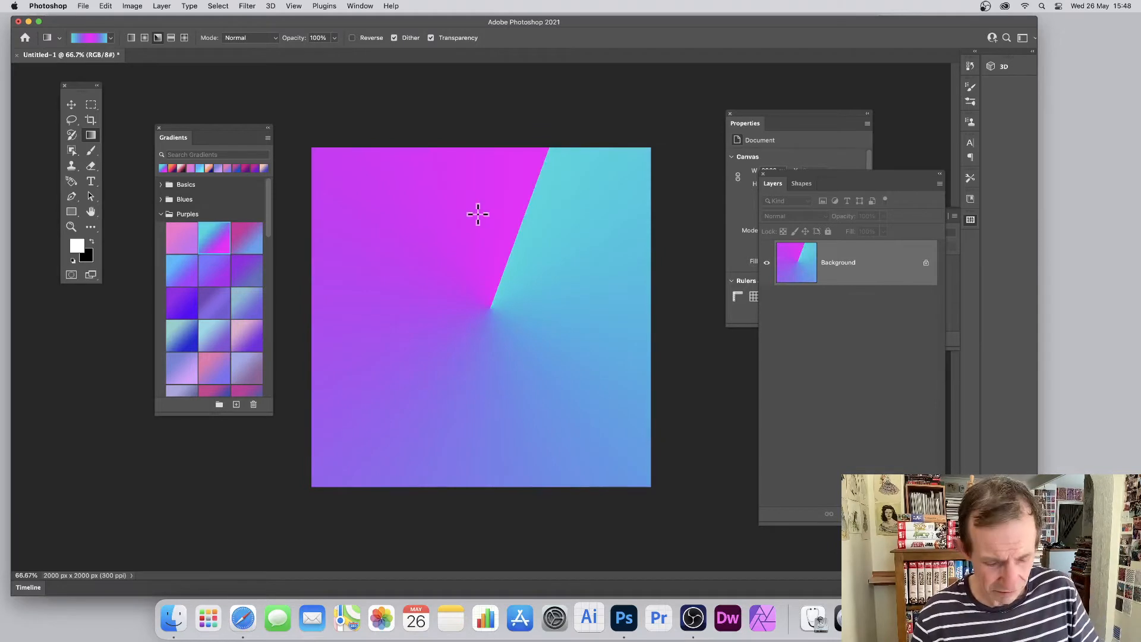
pyautogui.press('super+z')
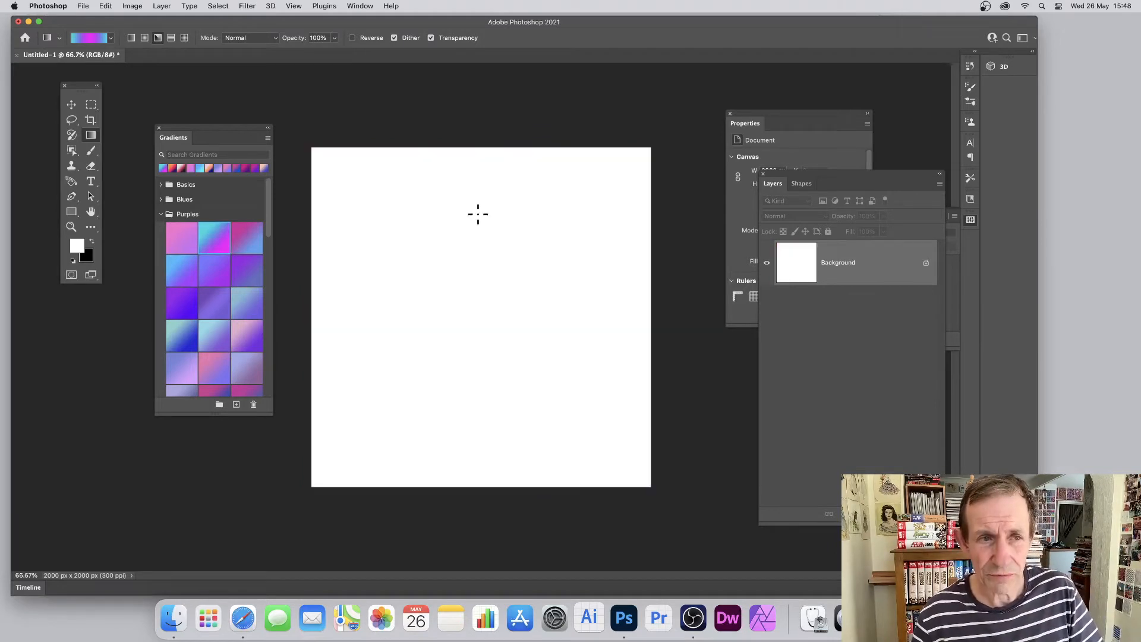
# Switch to the reflected gradient type and fill the background horizontally from the canvas's left edge to its right edge
pyautogui.click(171, 37)
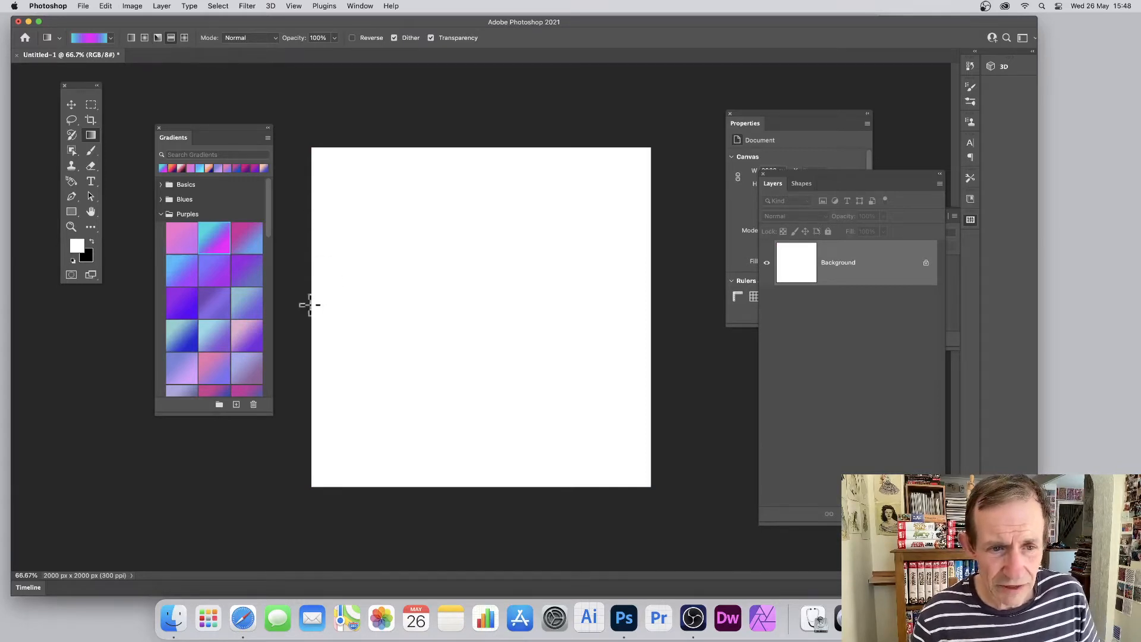
pyautogui.moveTo(310, 304); pyautogui.dragTo(488, 304)
pyautogui.moveTo(610, 310); pyautogui.dragTo(650, 310)
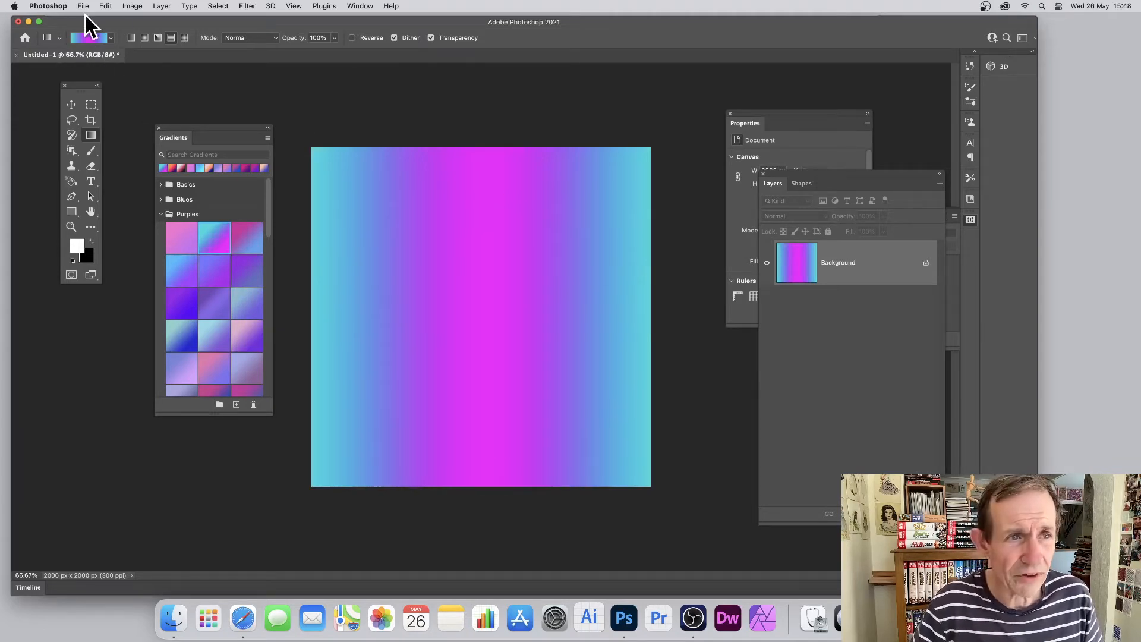
# Remove the gradient's cyan end stop and move the magenta colour stop to location 100%
pyautogui.click(98, 38)
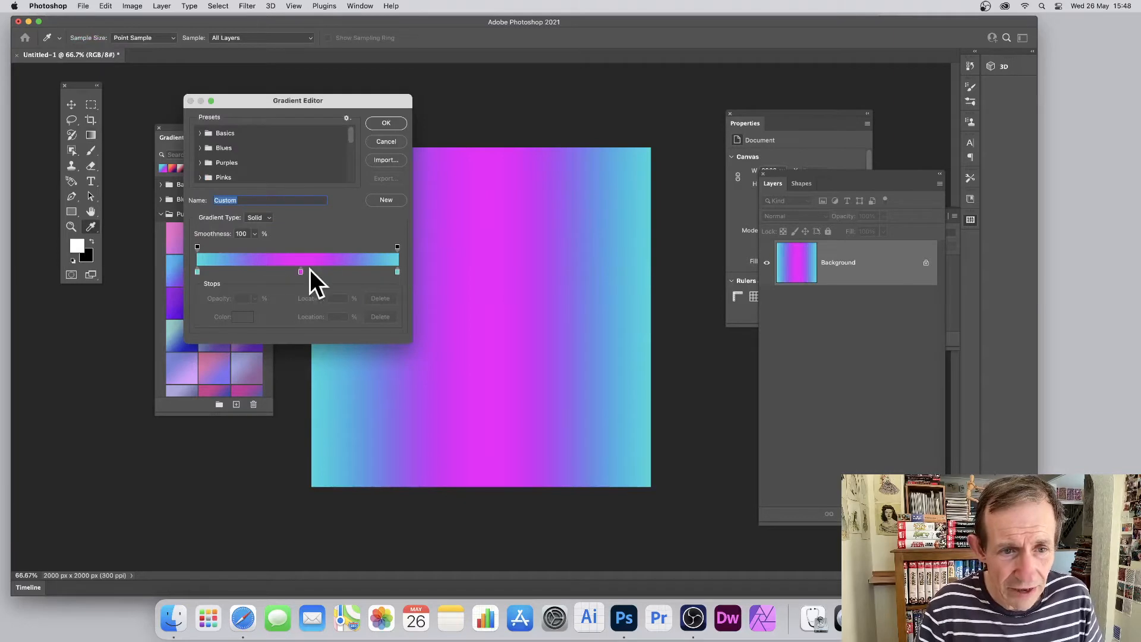
pyautogui.moveTo(397, 272); pyautogui.dragTo(398, 298)
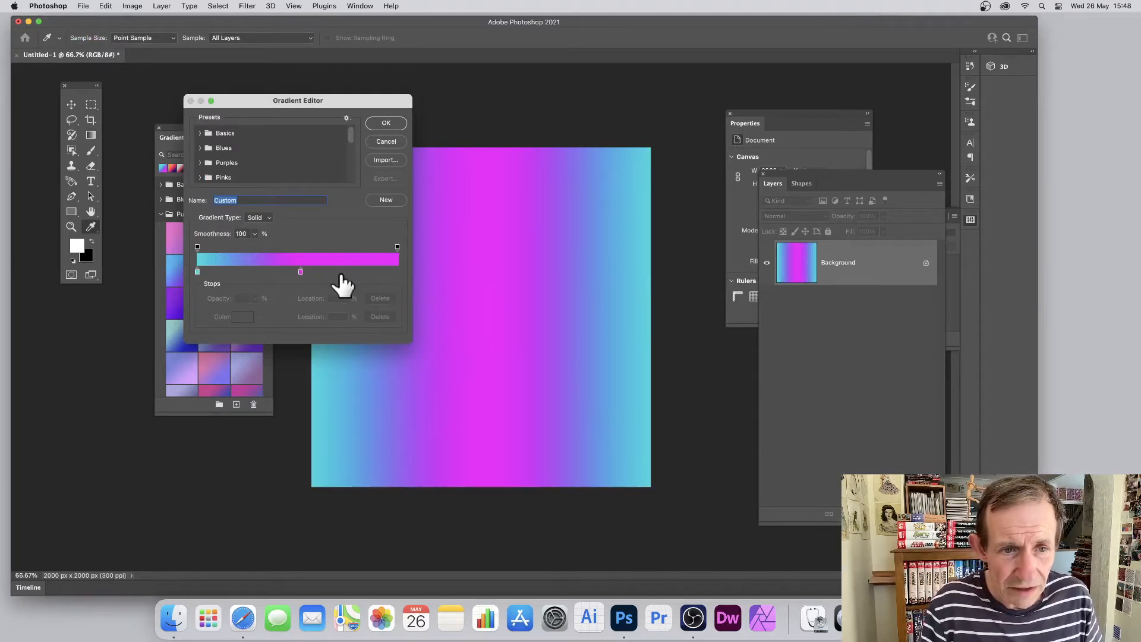
pyautogui.moveTo(301, 272); pyautogui.dragTo(416, 284)
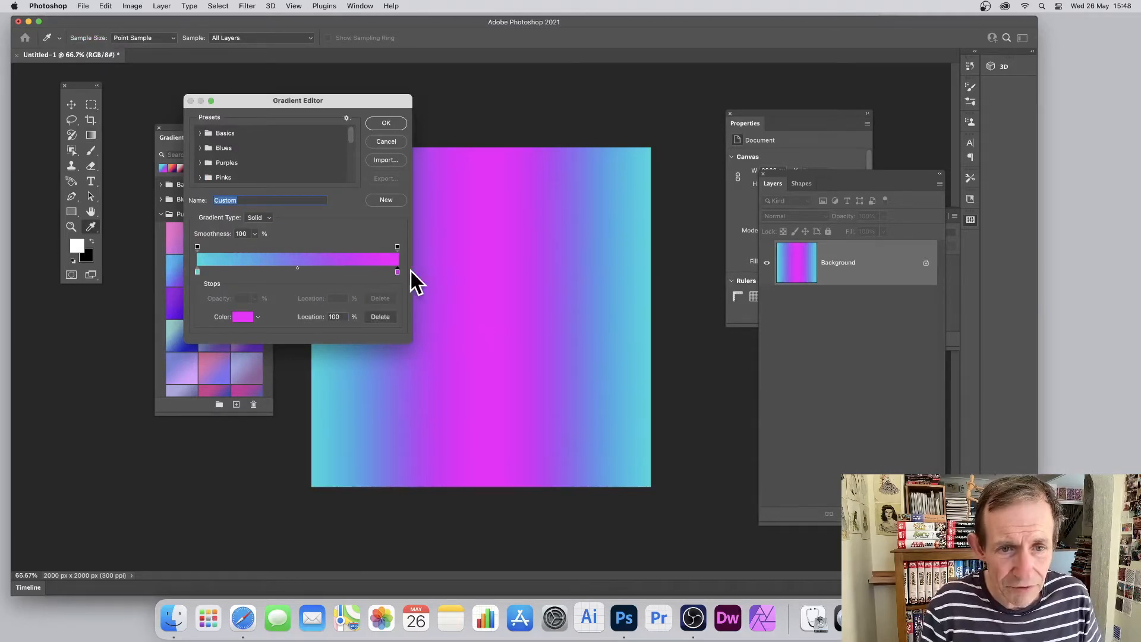
pyautogui.click(387, 122)
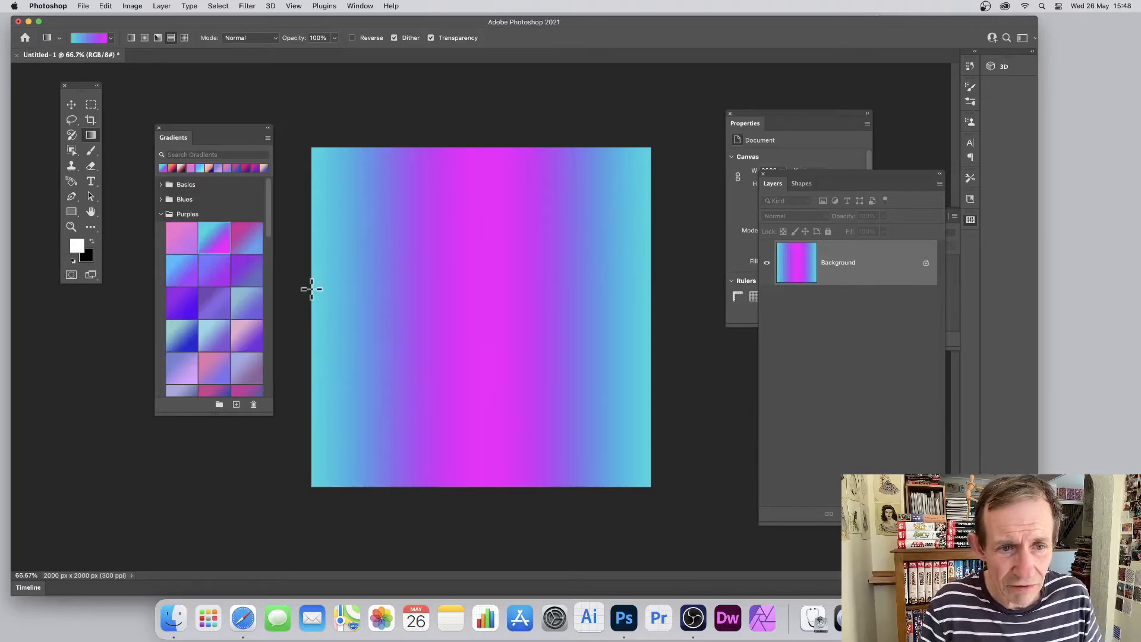
# Test a reflected fill of the two-colour gradient straight across the full canvas width, and undo it
pyautogui.moveTo(312, 289); pyautogui.dragTo(657, 289)
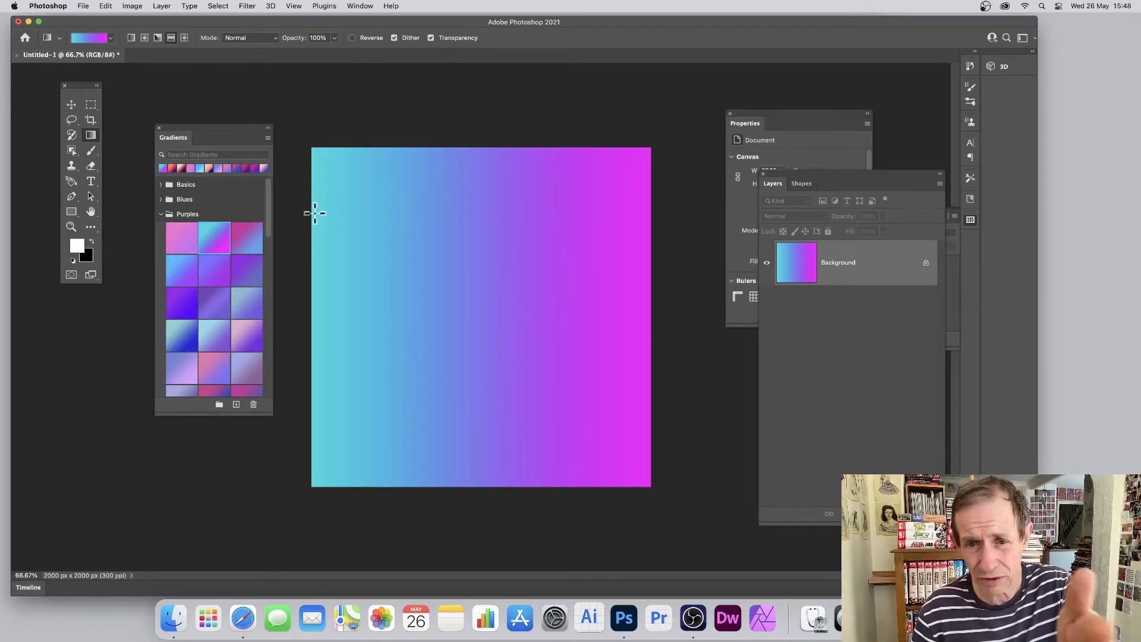
pyautogui.press('z')
pyautogui.press('super+z')
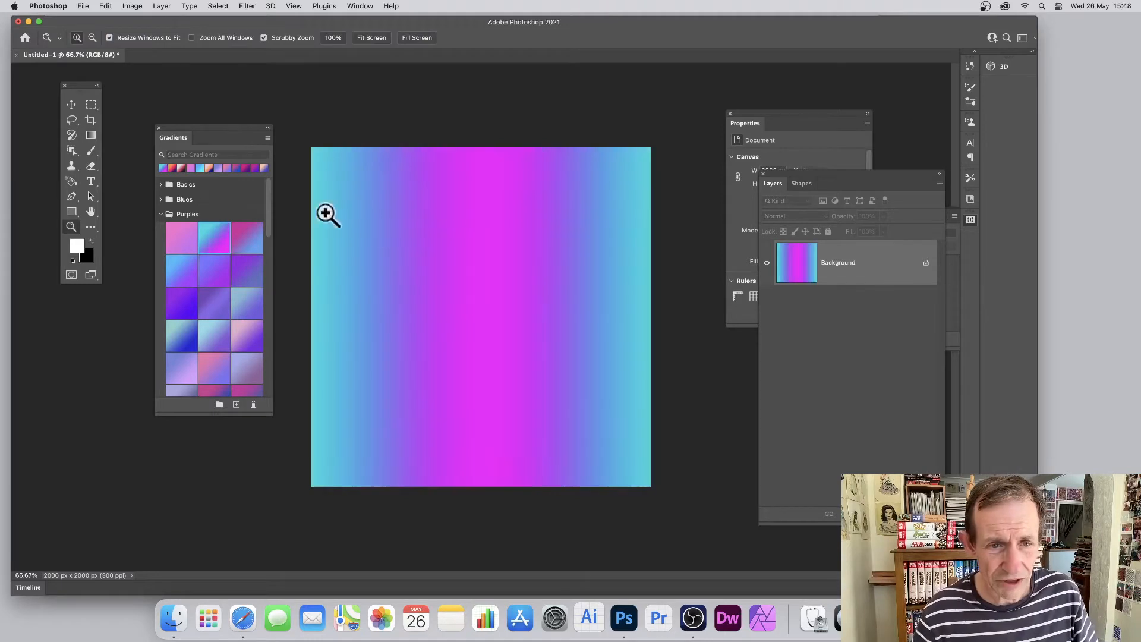
# Undo the full-width reflected fill, test one from the canvas's left edge to its centre, and undo that too
pyautogui.press('super+z')
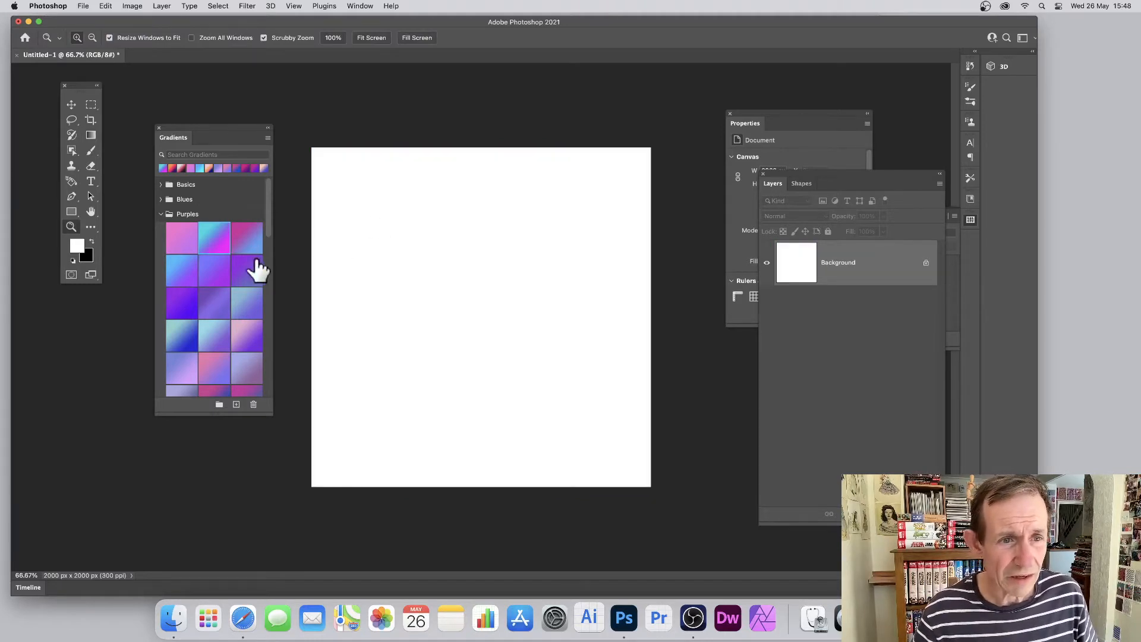
pyautogui.click(87, 136)
pyautogui.moveTo(312, 296); pyautogui.dragTo(476, 295)
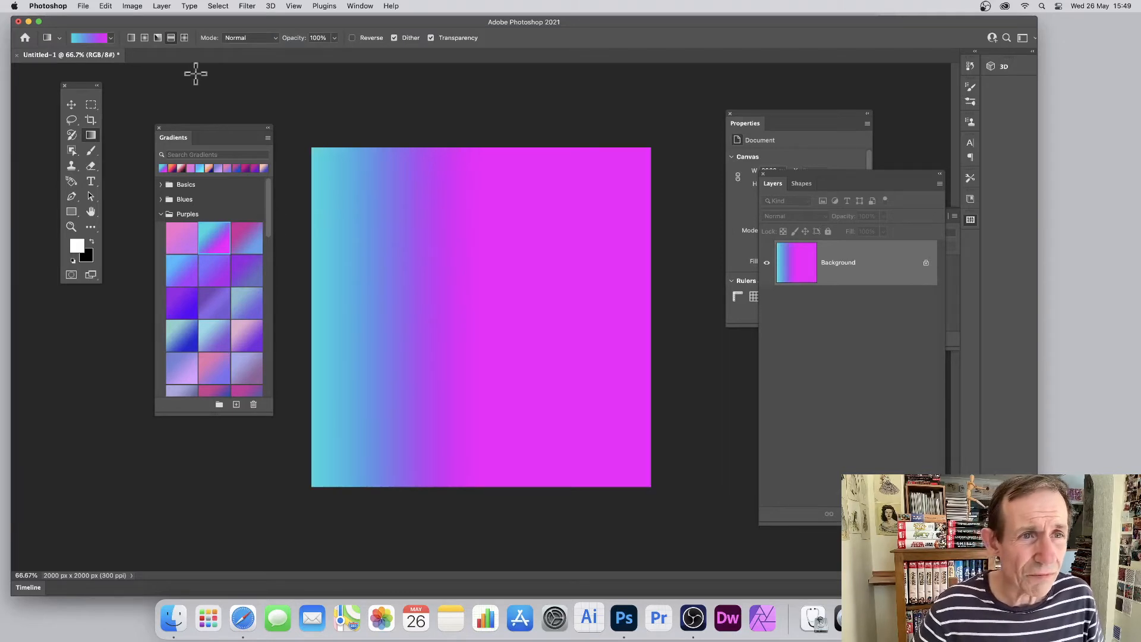
pyautogui.click(170, 38)
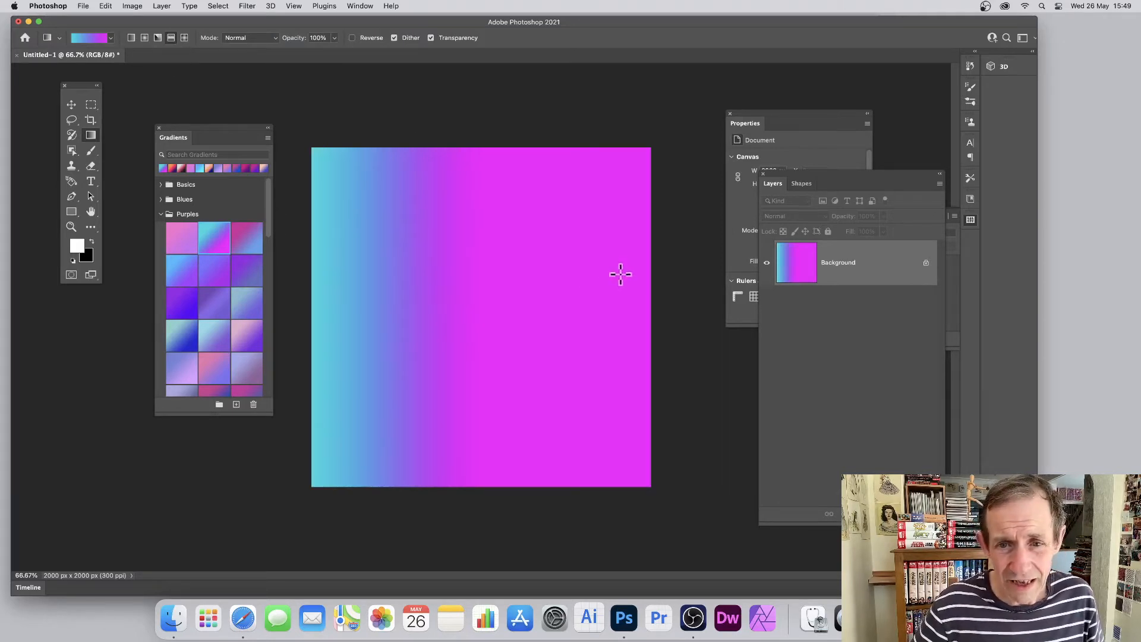
pyautogui.press('super+z')
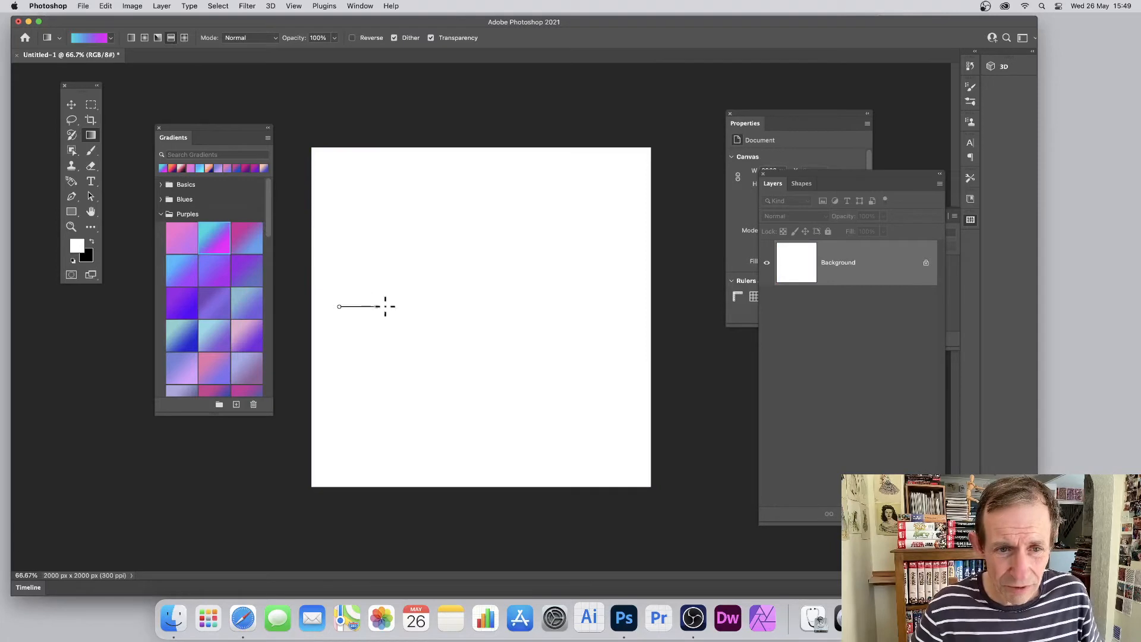
# Test short horizontal reflected fills of the cyan-magenta gradient near the left side and from the canvas centre, undoing each
pyautogui.moveTo(385, 306); pyautogui.dragTo(390, 306)
pyautogui.press('super+z')
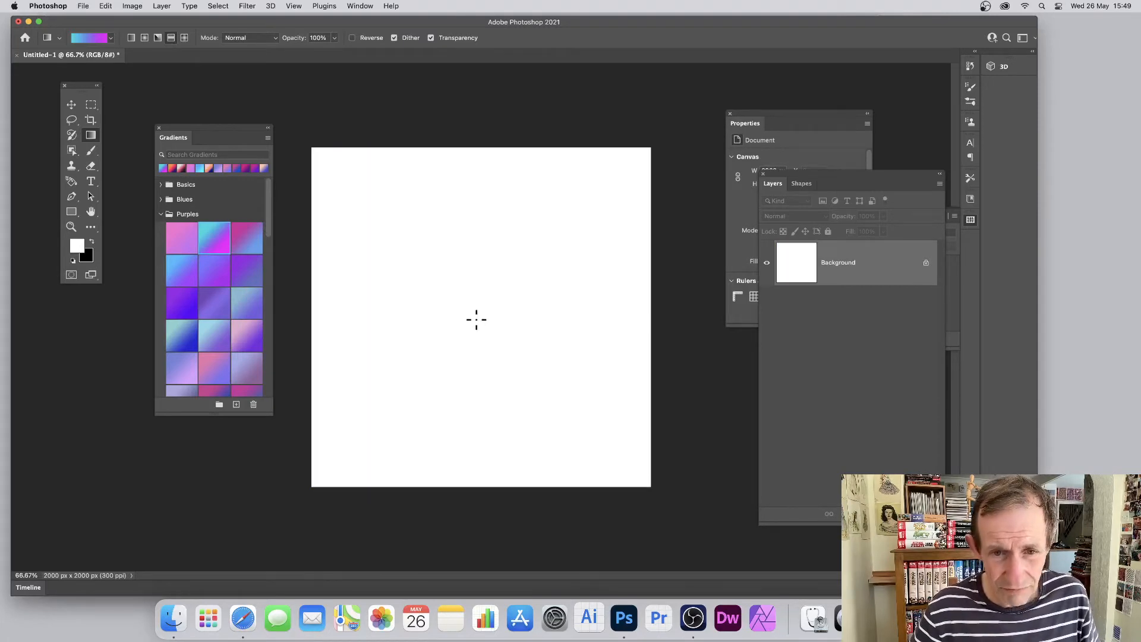
pyautogui.moveTo(476, 320); pyautogui.dragTo(529, 320)
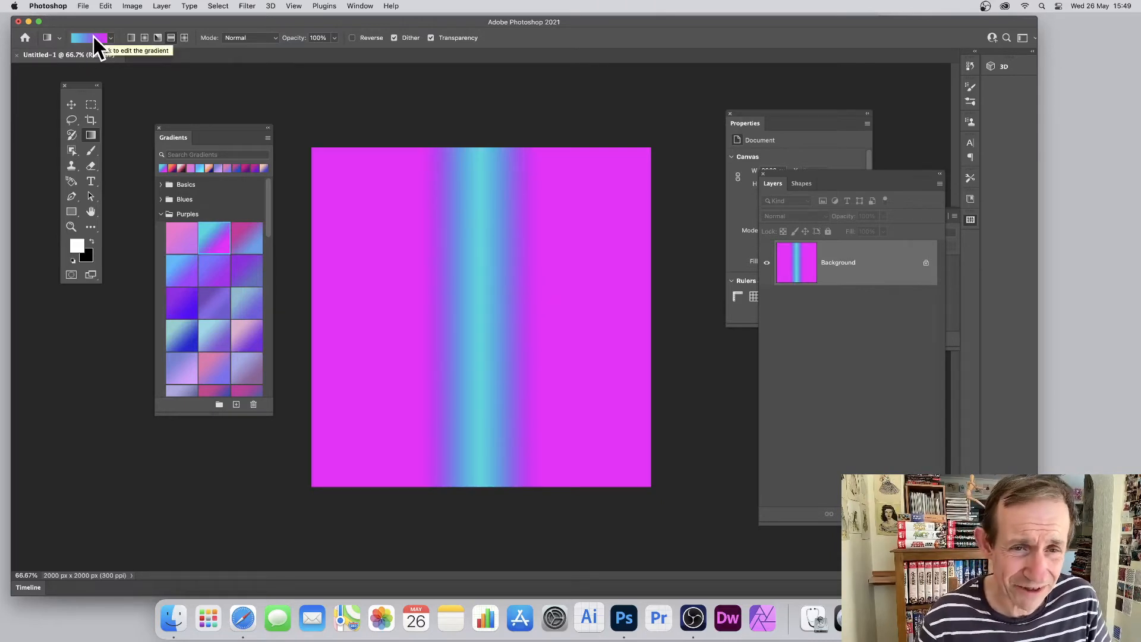
pyautogui.press('super+z')
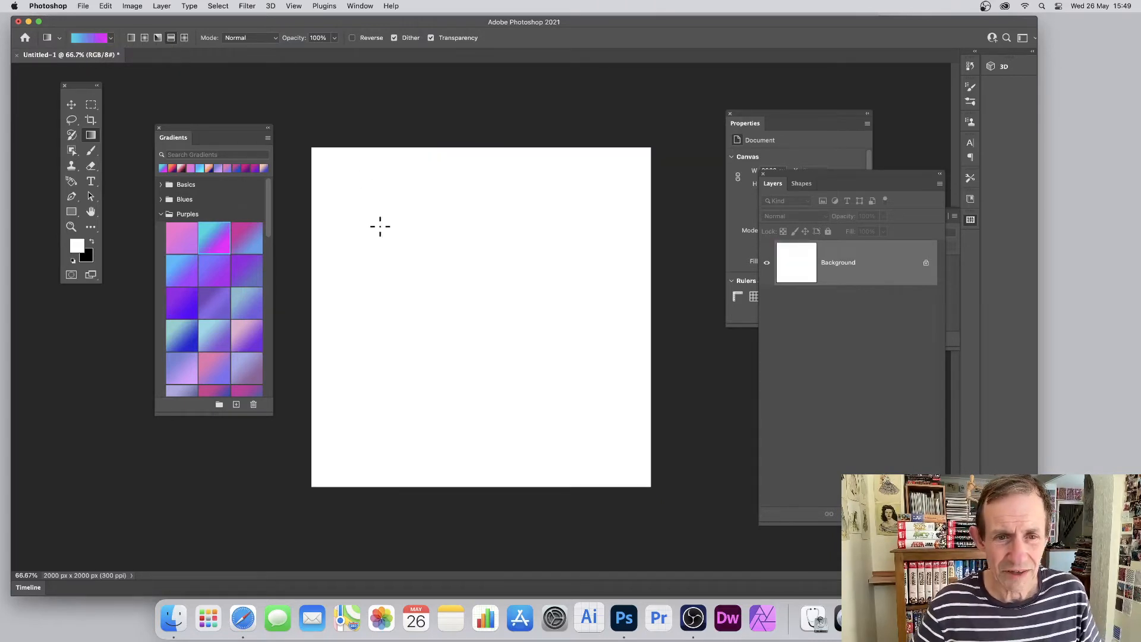
# Compare short horizontal reflected fills starting at the canvas's left edge and near its centre, undoing each one
pyautogui.moveTo(311, 304); pyautogui.dragTo(376, 301)
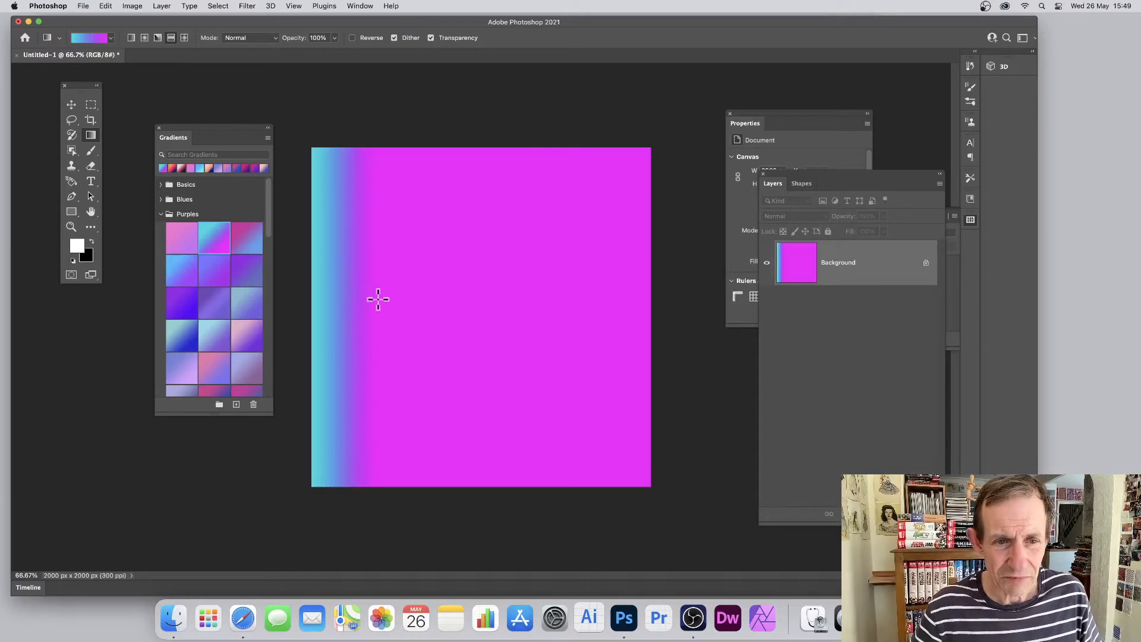
pyautogui.press('super+z')
pyautogui.moveTo(478, 309); pyautogui.dragTo(498, 309)
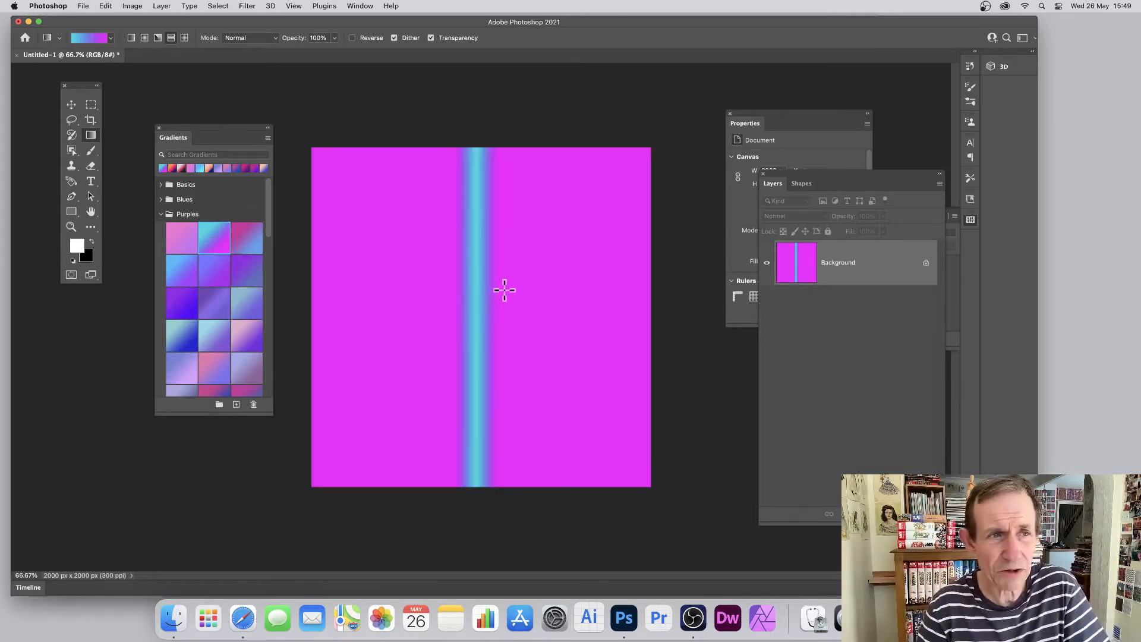
pyautogui.press('super+z')
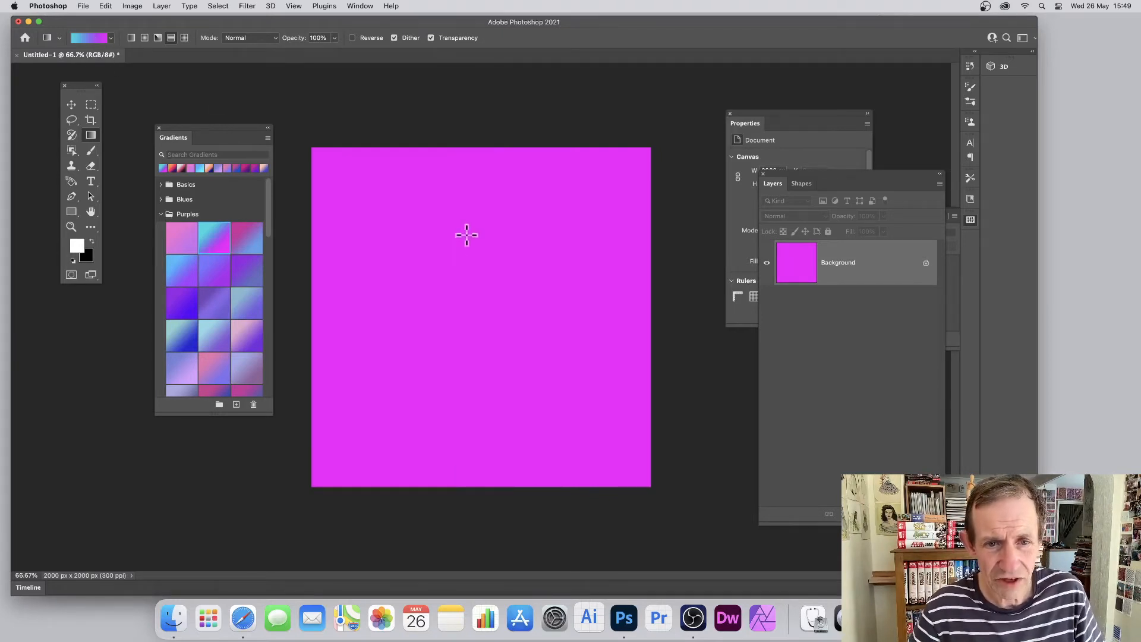
pyautogui.moveTo(466, 236); pyautogui.dragTo(519, 229)
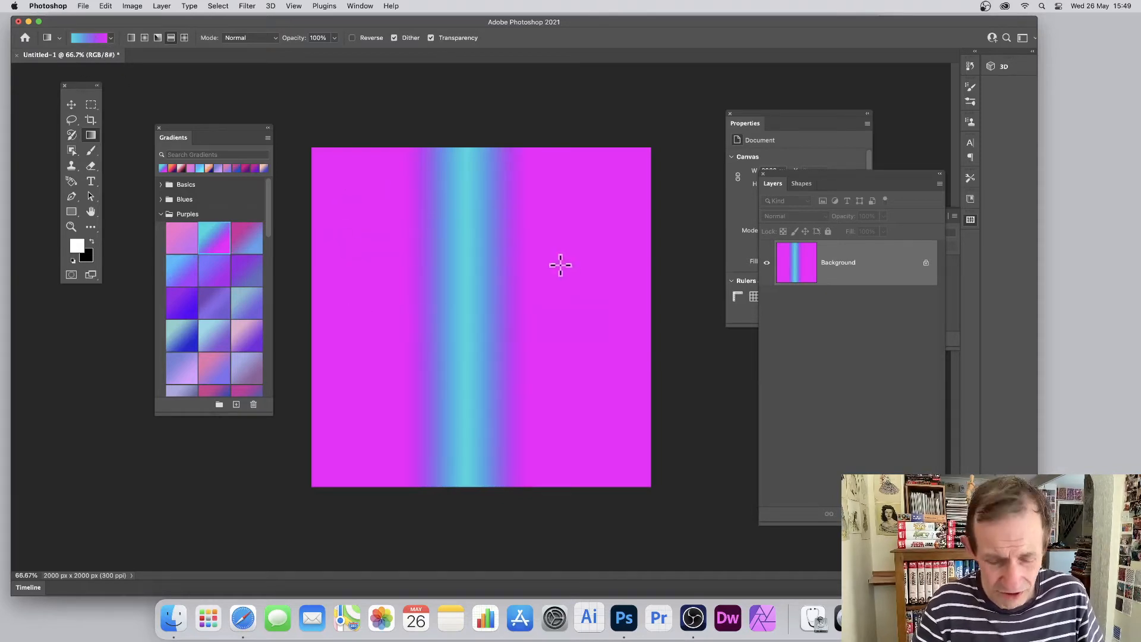
pyautogui.press('super+z')
# Choose the pink-orange-navy Purple_21 preset, test it as a short reflected fill near the canvas centre, and undo the fill
pyautogui.moveTo(266, 219); pyautogui.dragTo(265, 280)
pyautogui.click(243, 221)
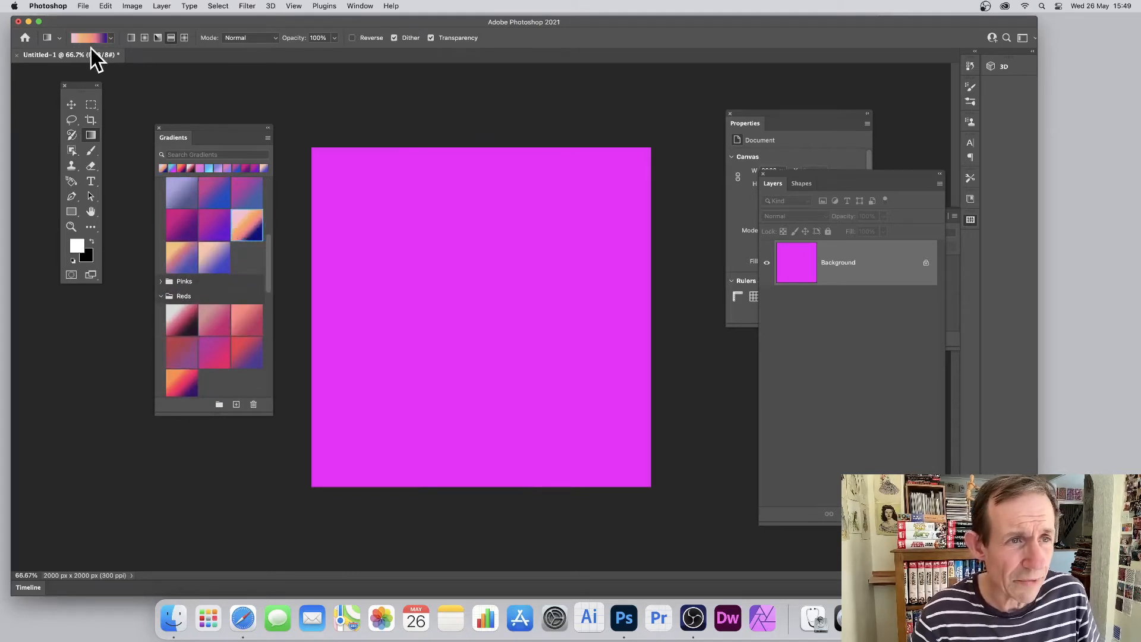
pyautogui.moveTo(446, 297); pyautogui.dragTo(510, 299)
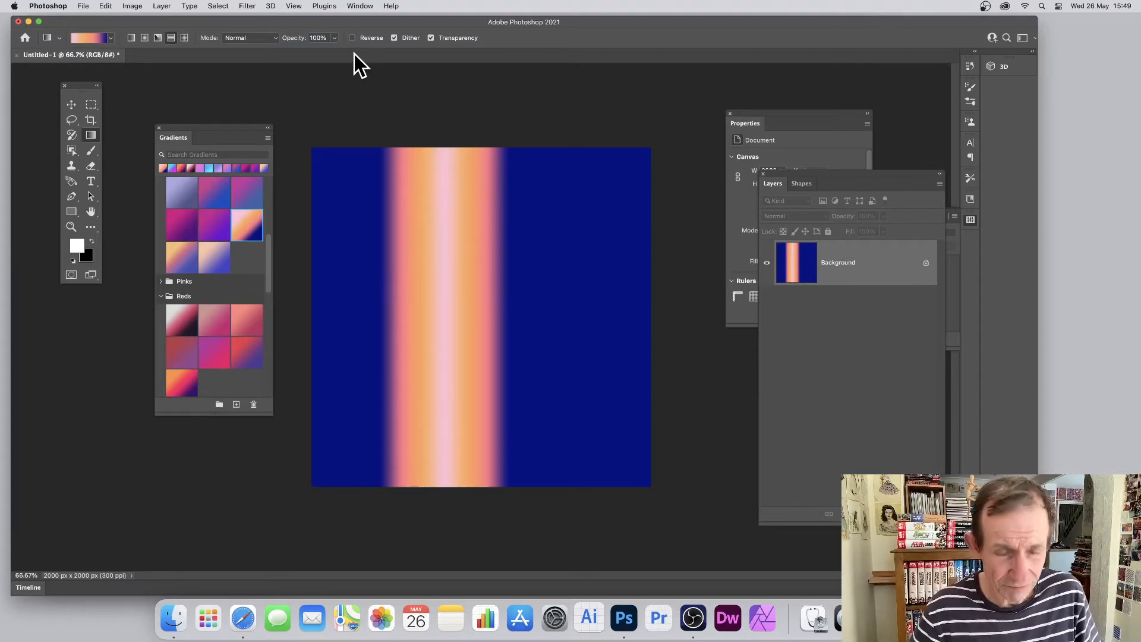
pyautogui.press('super+z')
# Test the Purple_21 reflected fill from the canvas centre with Reverse enabled, undo it, and disable Reverse
pyautogui.click(352, 38)
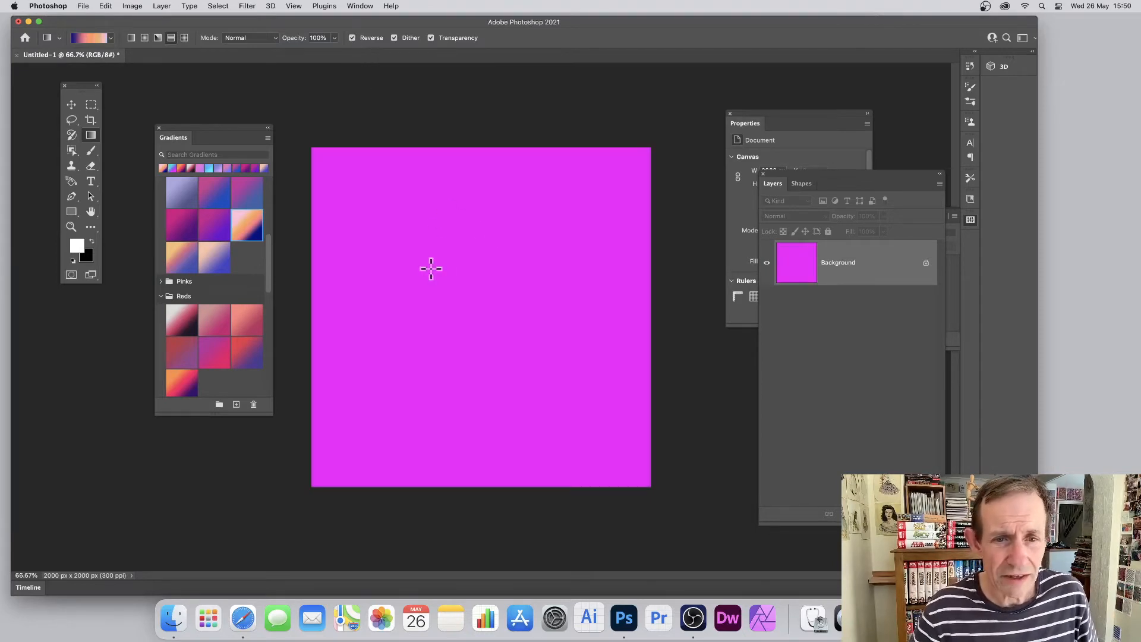
pyautogui.moveTo(476, 300); pyautogui.dragTo(518, 298)
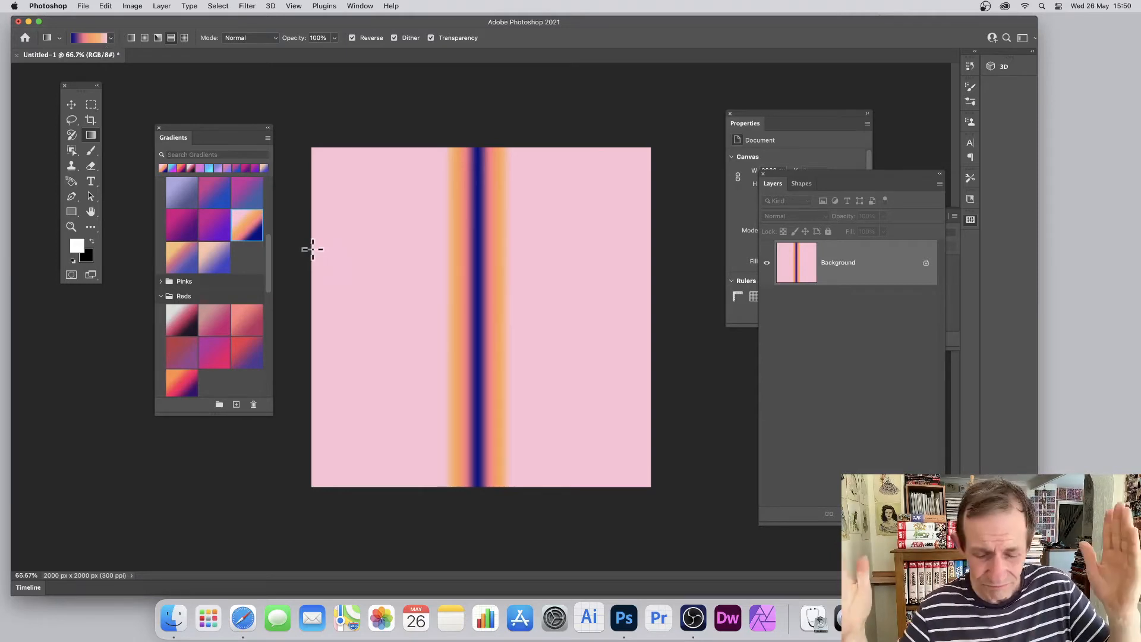
pyautogui.click(312, 249)
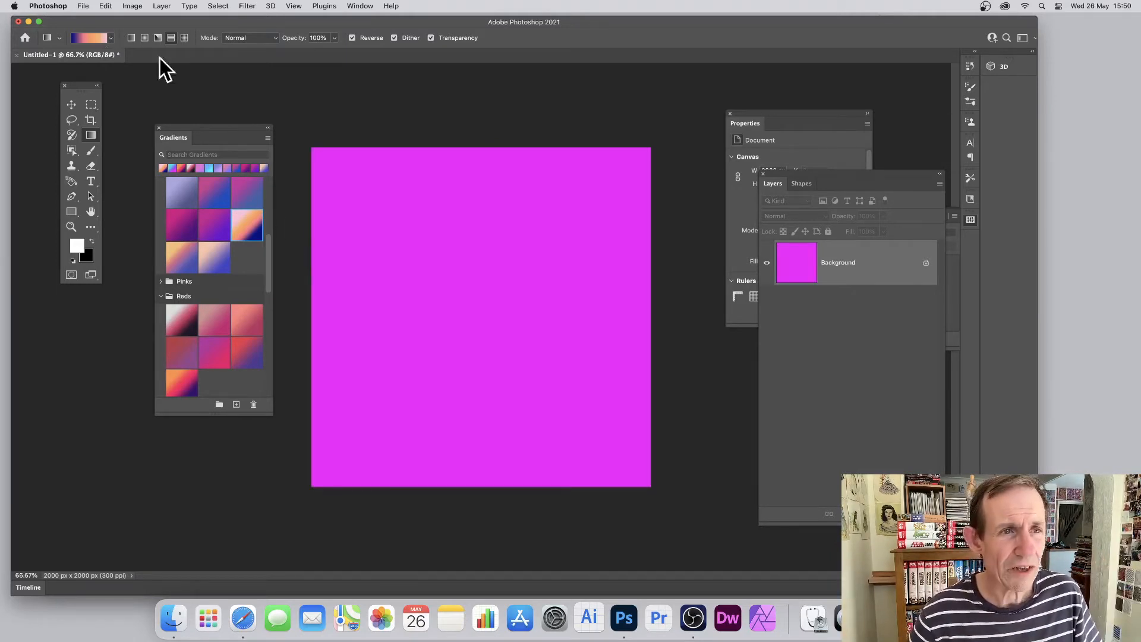
pyautogui.click(353, 38)
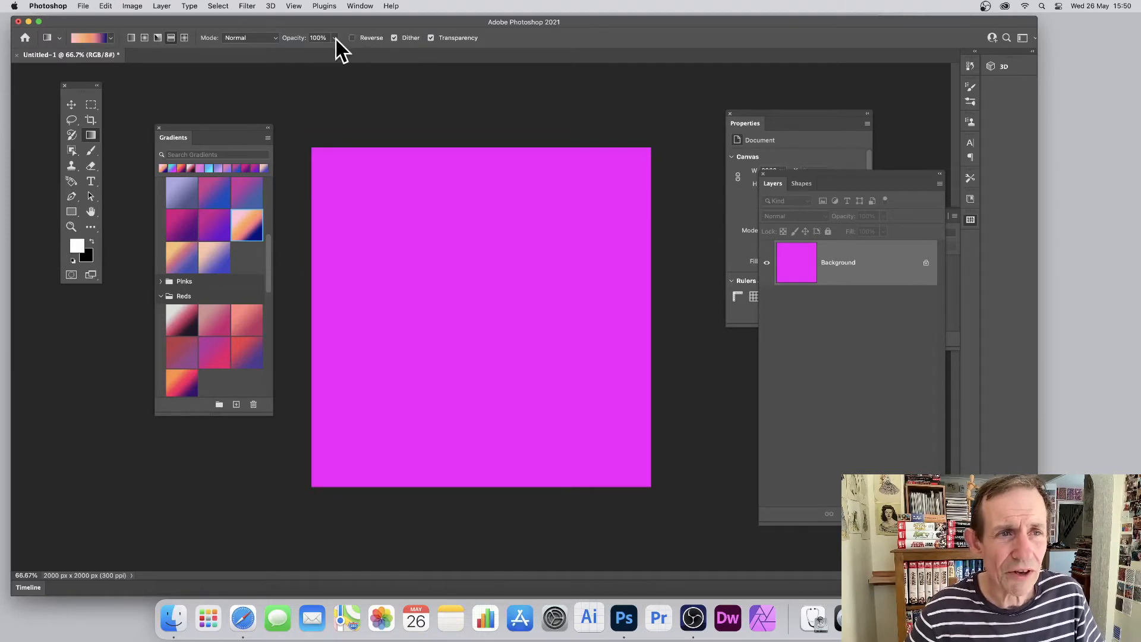
# Switch to the diamond gradient type, test diagonal and horizontal fills from near the canvas centre, and undo both
pyautogui.click(185, 38)
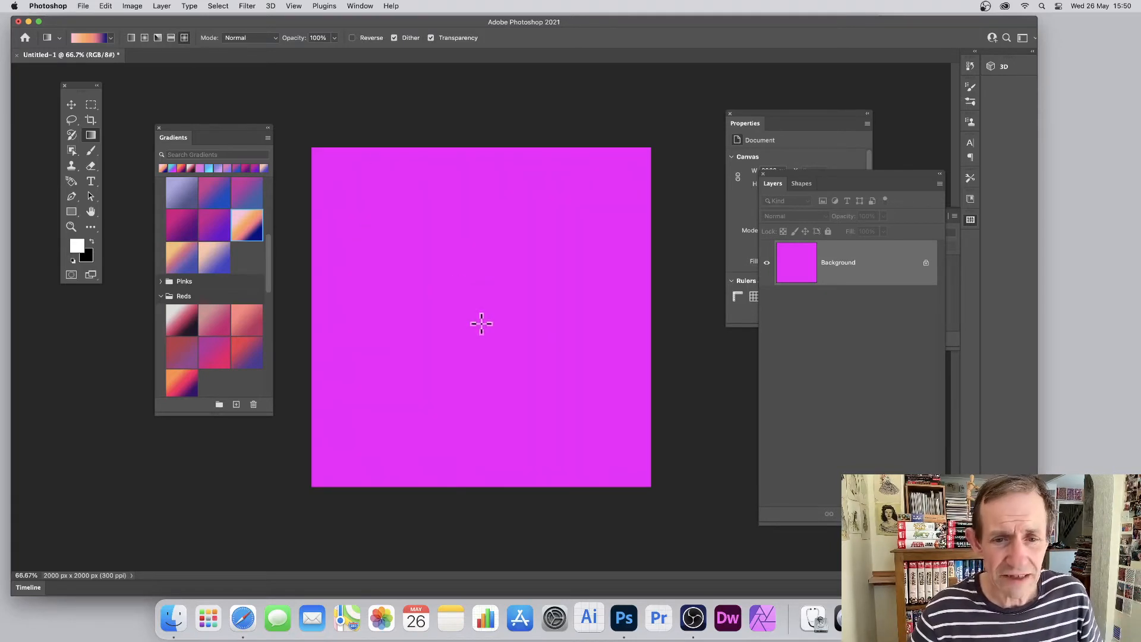
pyautogui.moveTo(484, 303); pyautogui.dragTo(578, 225)
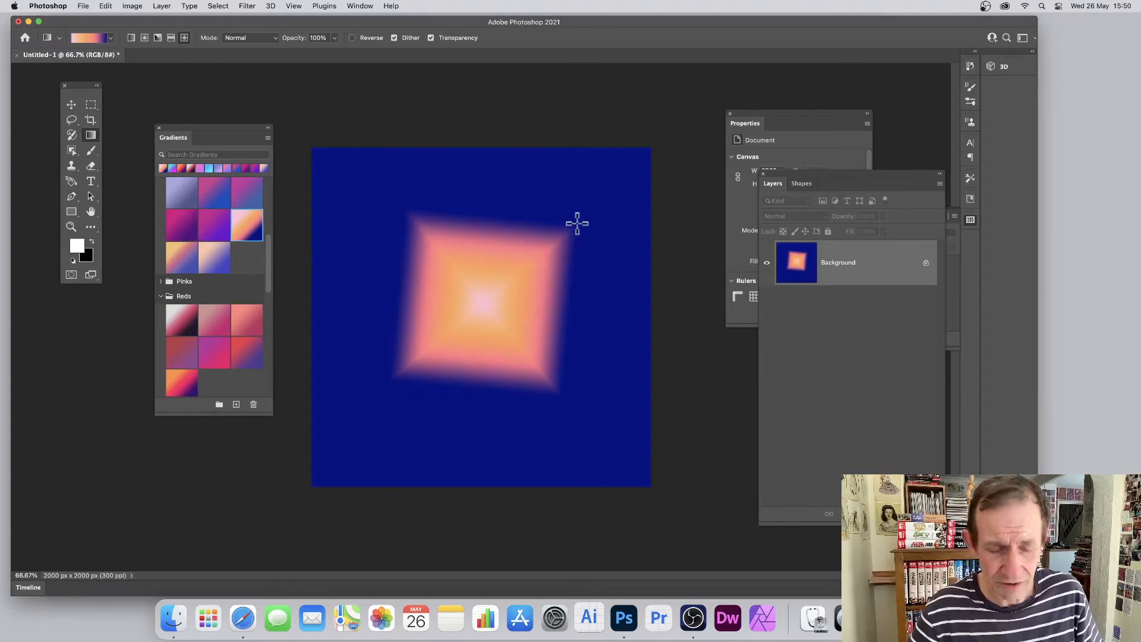
pyautogui.press('super+z')
pyautogui.moveTo(502, 315); pyautogui.dragTo(625, 314)
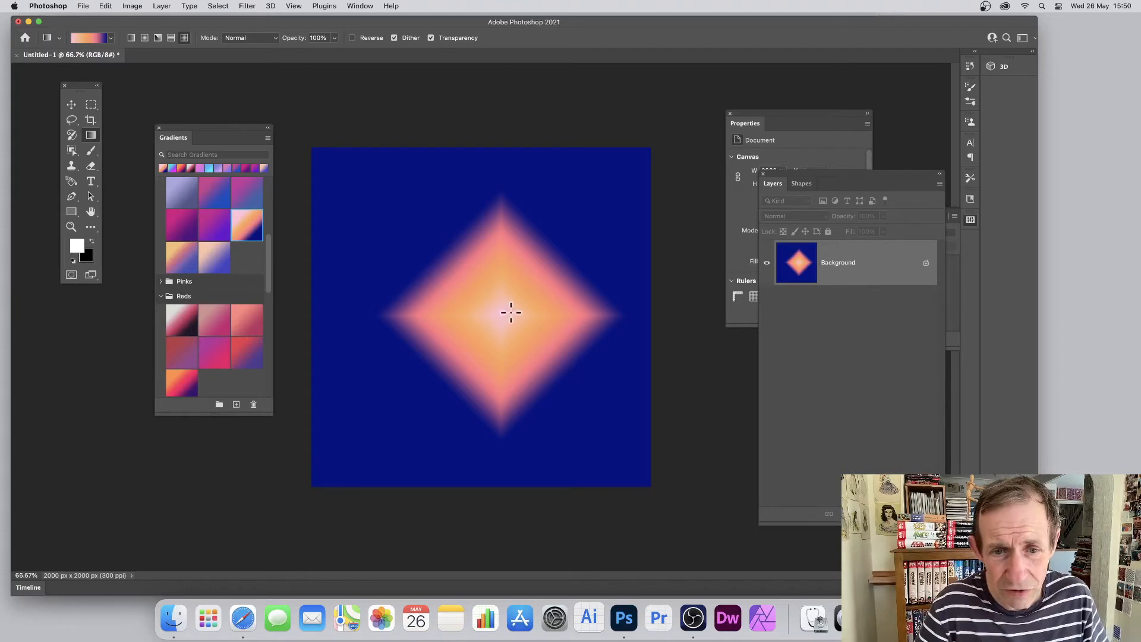
pyautogui.press('super+z')
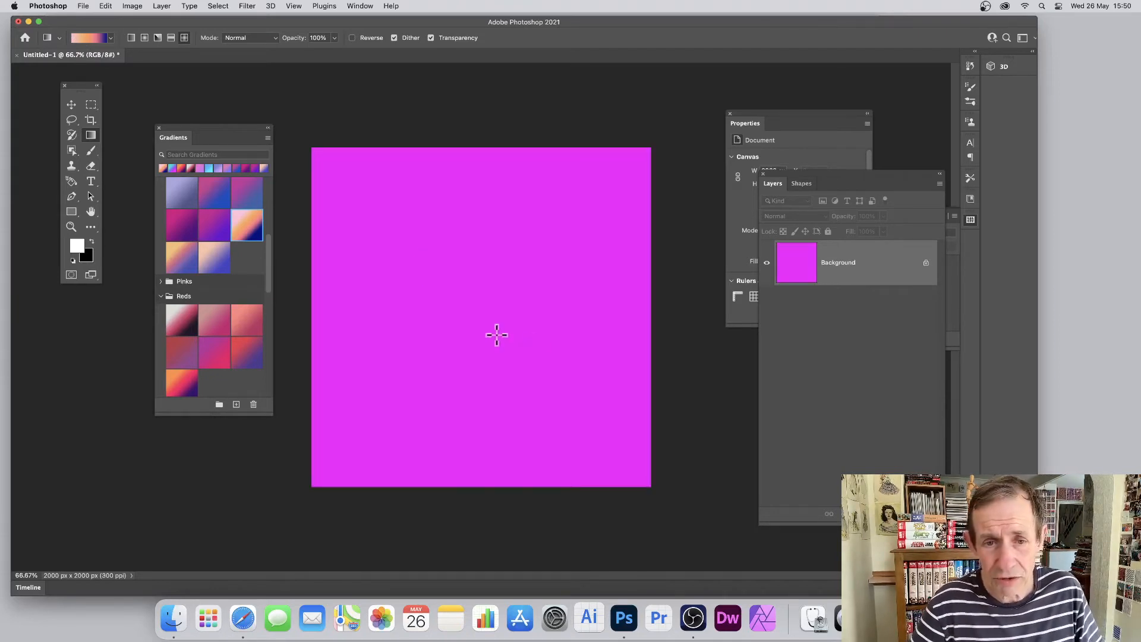
# Test a medium diagonal diamond fill and undo it, and apply several tiny diamond fills over one another around the canvas centre
pyautogui.moveTo(504, 334); pyautogui.dragTo(560, 382)
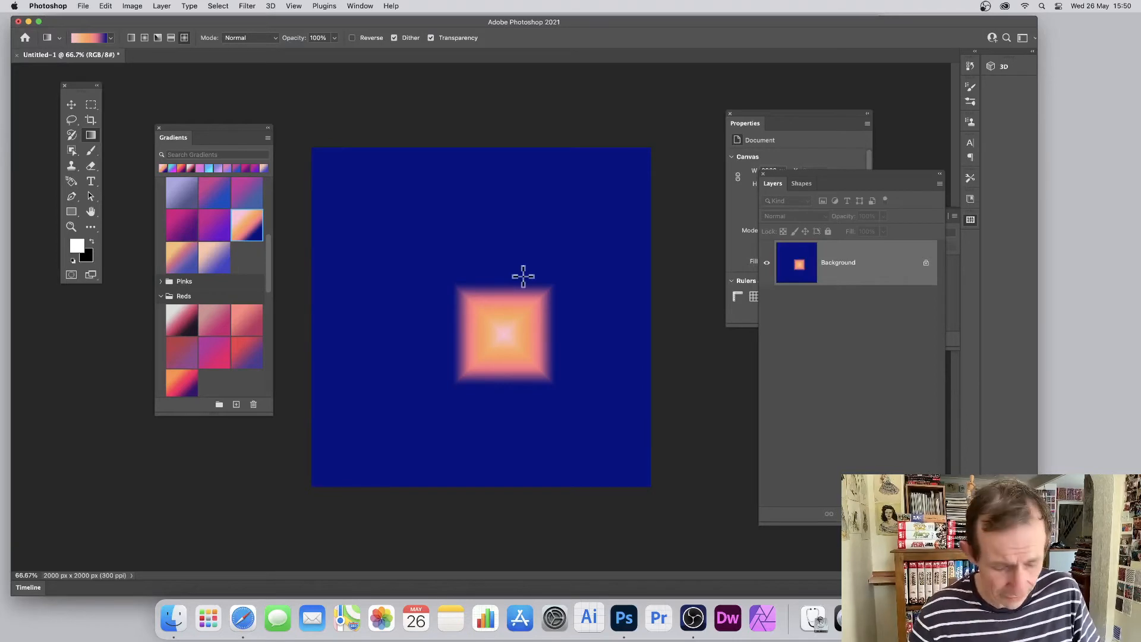
pyautogui.press('super+z')
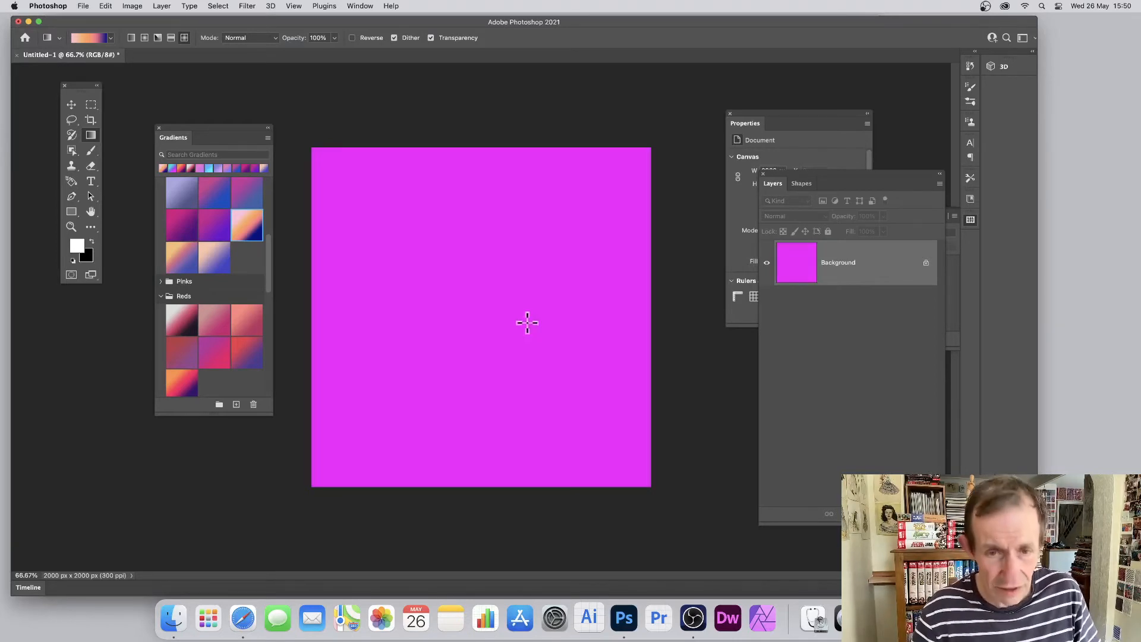
pyautogui.moveTo(487, 298); pyautogui.dragTo(501, 312)
pyautogui.moveTo(433, 273)
pyautogui.mouseDown()
pyautogui.moveTo(448, 289)
pyautogui.moveTo(509, 282)
pyautogui.moveTo(498, 312)
pyautogui.moveTo(453, 318)
pyautogui.mouseUp()
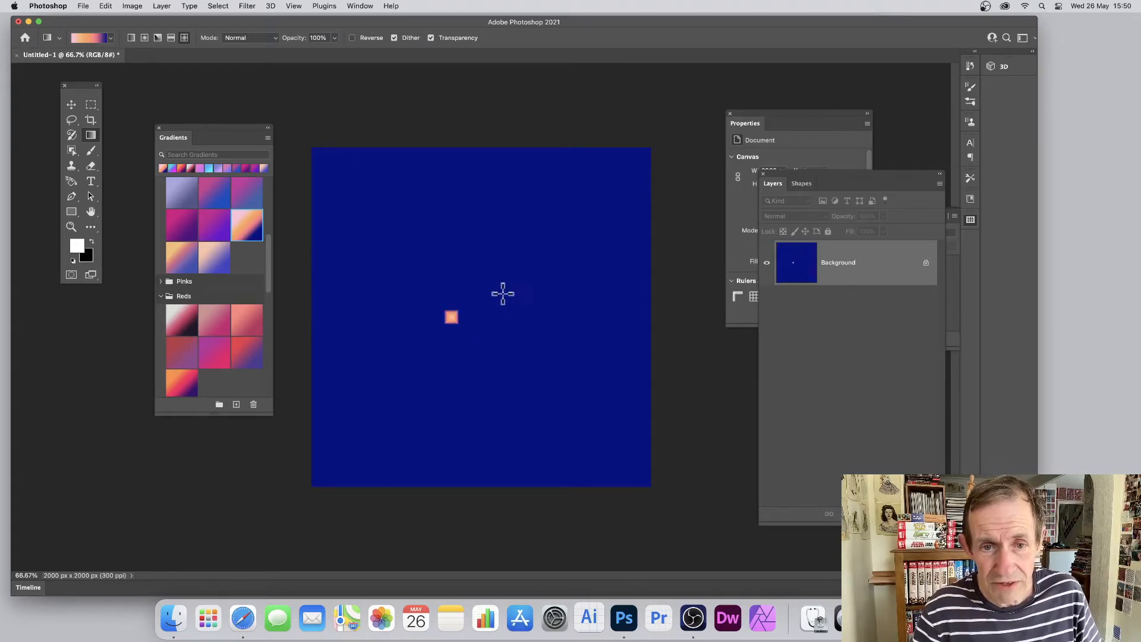
pyautogui.moveTo(501, 280); pyautogui.dragTo(502, 281)
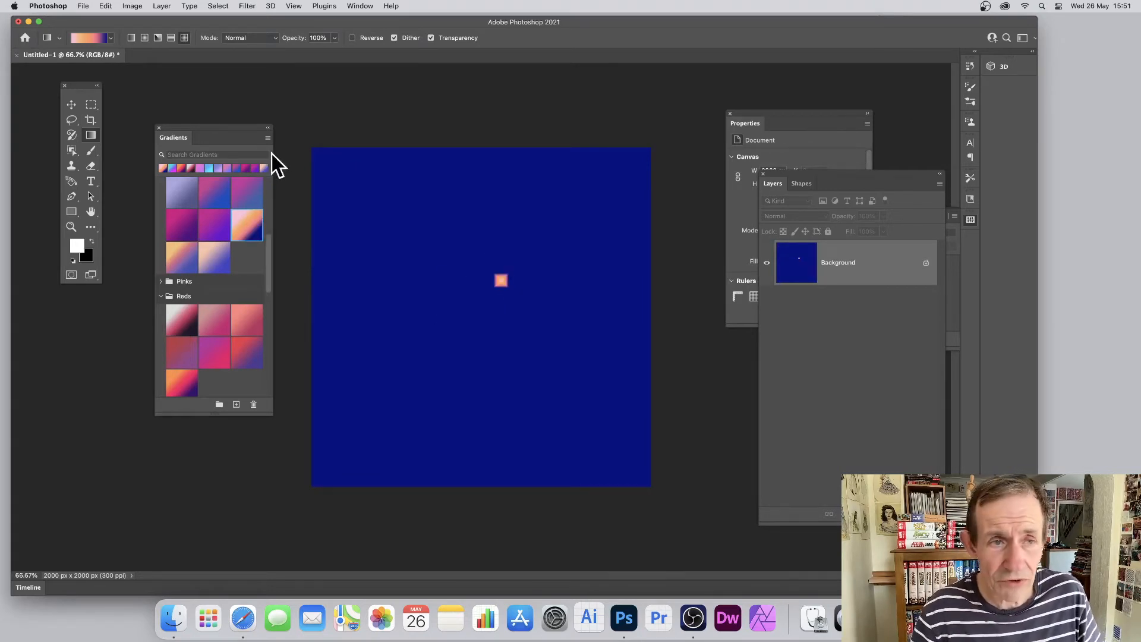
# Edit the gradient by moving its end opacity stop slightly inward and adding a stop with 0% opacity at location 99%
pyautogui.click(91, 37)
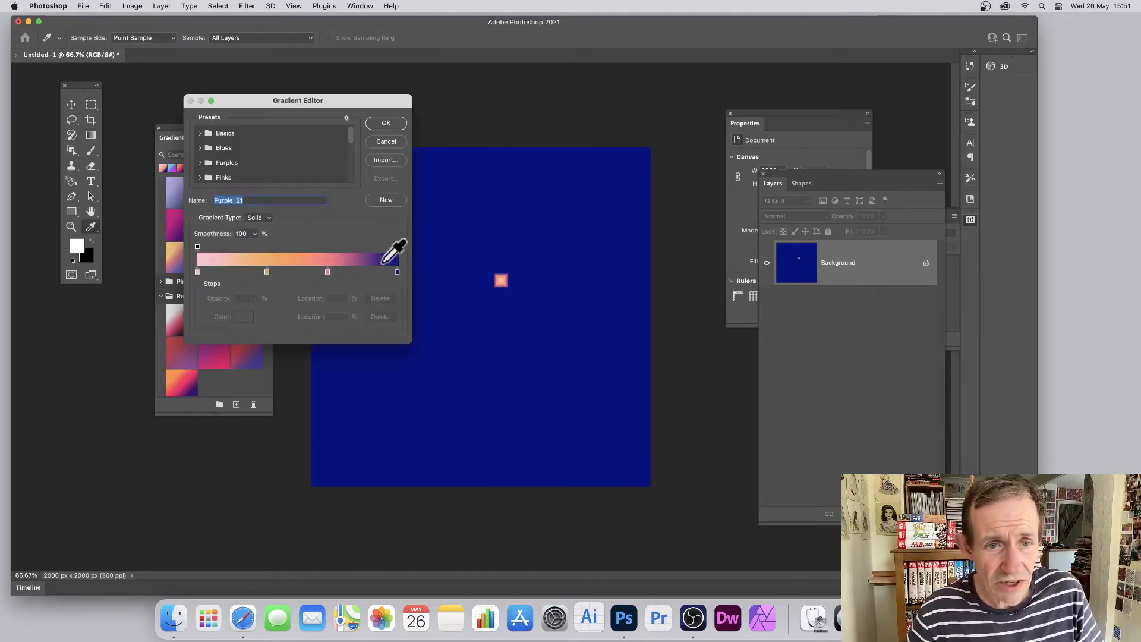
pyautogui.moveTo(398, 246); pyautogui.dragTo(379, 247)
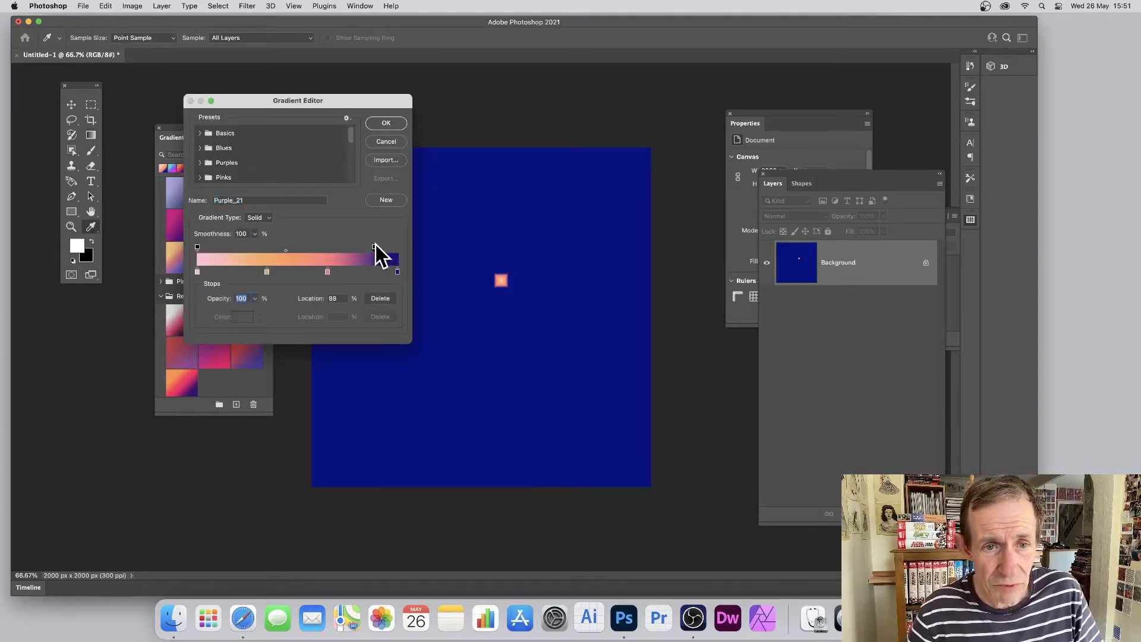
pyautogui.click(395, 248)
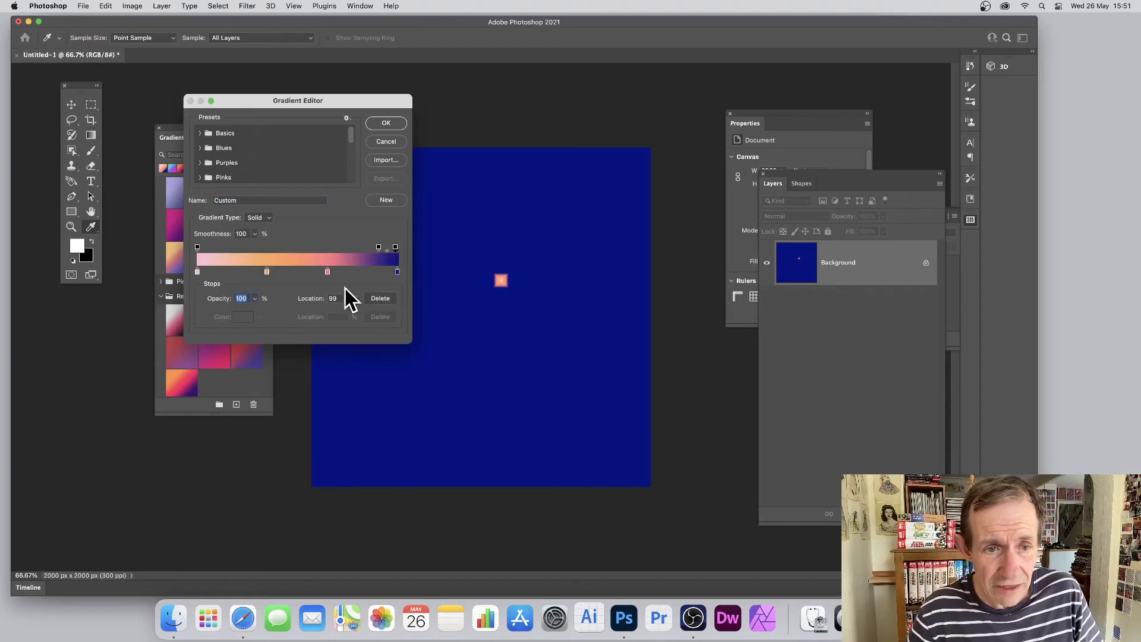
pyautogui.click(255, 299)
pyautogui.moveTo(262, 308); pyautogui.dragTo(191, 316)
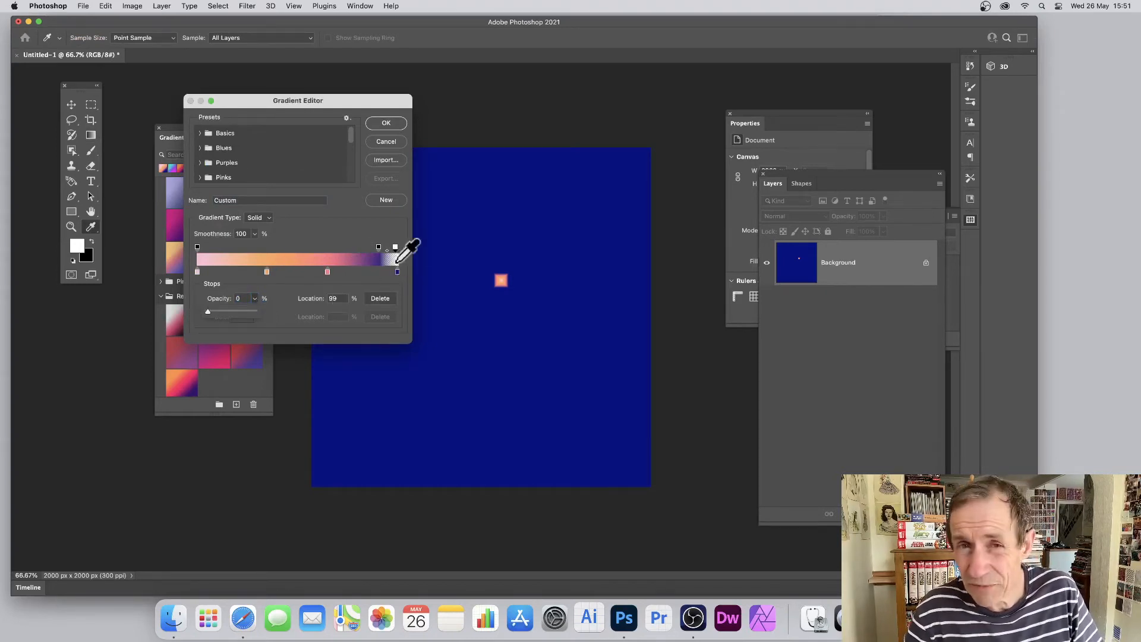
pyautogui.click(393, 125)
# Scatter diamond gradient fills of varied sizes and angles across the navy background
pyautogui.moveTo(403, 242); pyautogui.dragTo(441, 256)
pyautogui.moveTo(408, 308); pyautogui.dragTo(443, 318)
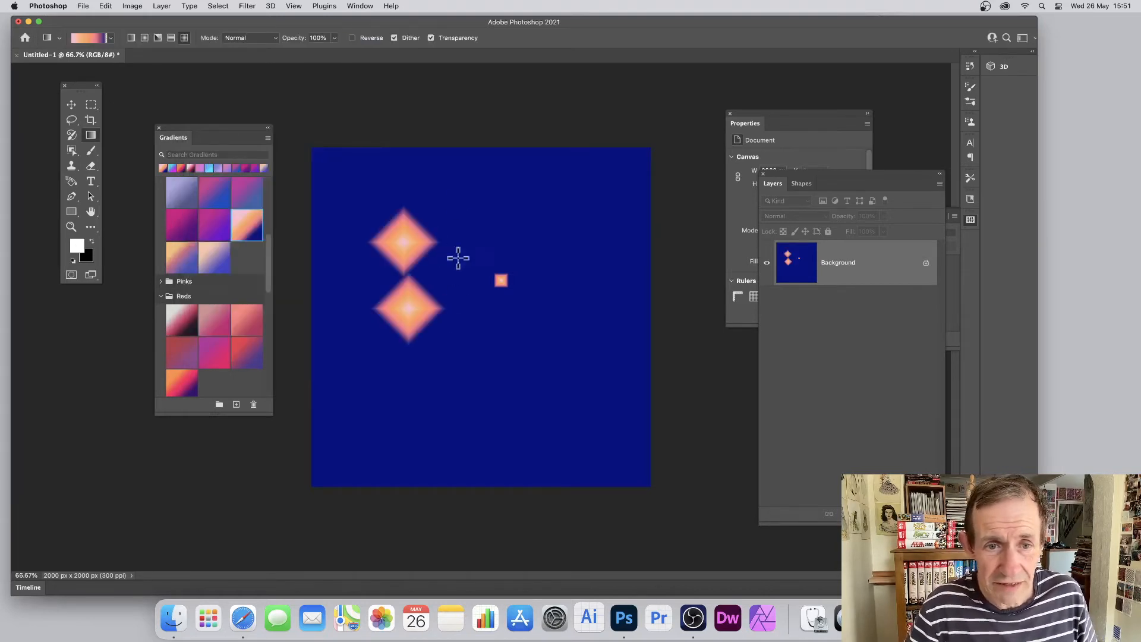
pyautogui.moveTo(482, 230)
pyautogui.mouseDown()
pyautogui.moveTo(497, 248)
pyautogui.moveTo(483, 292)
pyautogui.mouseUp()
pyautogui.moveTo(531, 244); pyautogui.dragTo(552, 271)
pyautogui.moveTo(493, 336); pyautogui.dragTo(514, 367)
pyautogui.moveTo(556, 301); pyautogui.dragTo(581, 334)
pyautogui.moveTo(586, 369); pyautogui.dragTo(621, 387)
pyautogui.moveTo(602, 241); pyautogui.dragTo(641, 260)
pyautogui.moveTo(612, 296); pyautogui.dragTo(612, 302)
pyautogui.moveTo(568, 177); pyautogui.dragTo(521, 193)
pyautogui.moveTo(383, 183); pyautogui.dragTo(366, 217)
pyautogui.moveTo(334, 260); pyautogui.dragTo(349, 275)
pyautogui.moveTo(368, 331); pyautogui.dragTo(448, 428)
pyautogui.moveTo(496, 411); pyautogui.dragTo(614, 436)
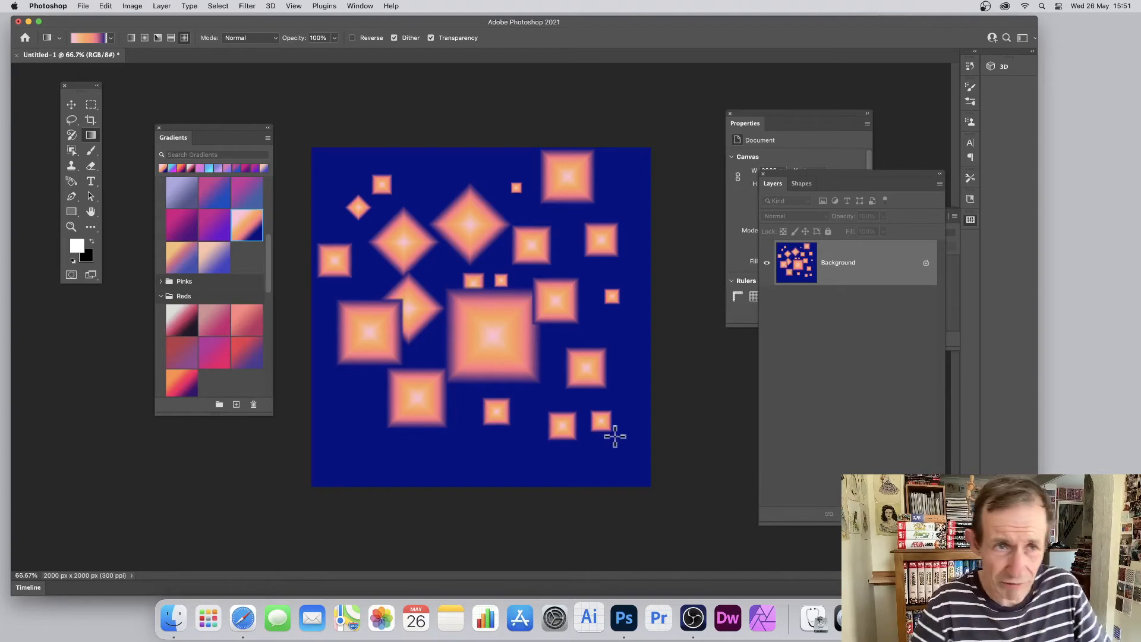
# Undo the scattered diamond fills on the background
pyautogui.press('super+z')
pyautogui.press('super+z')
pyautogui.press('super+z')
pyautogui.press('super+z')
pyautogui.press('super+z')
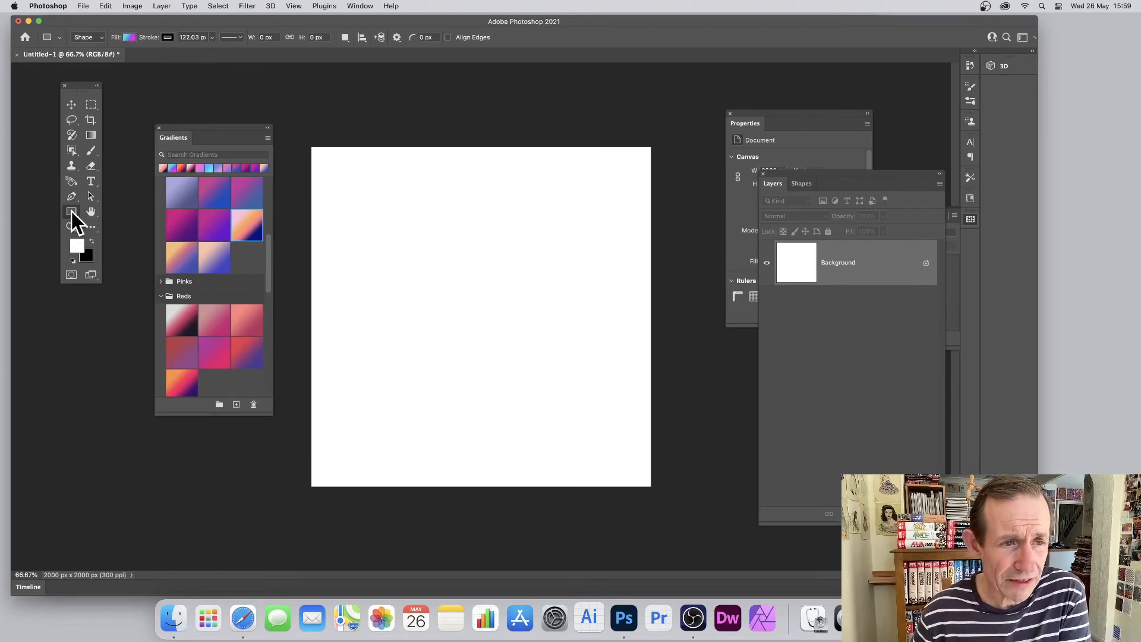
# Draw a rectangle about 1022 by 946 px on the white canvas and open the Stroke layer style for it
pyautogui.moveTo(385, 201); pyautogui.dragTo(560, 362)
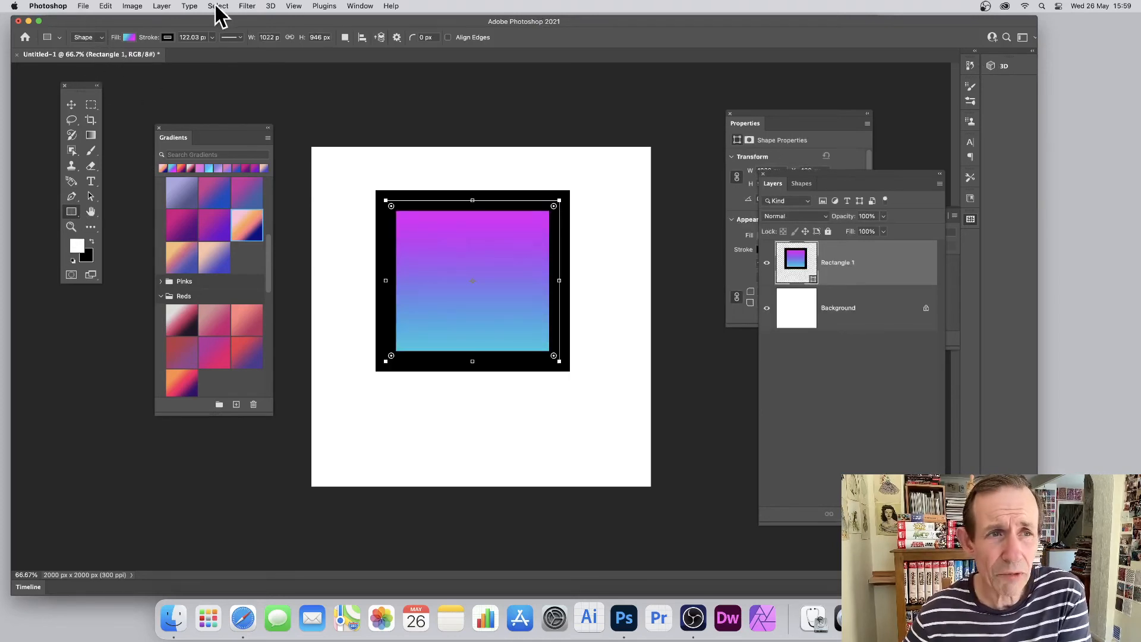
pyautogui.click(162, 7)
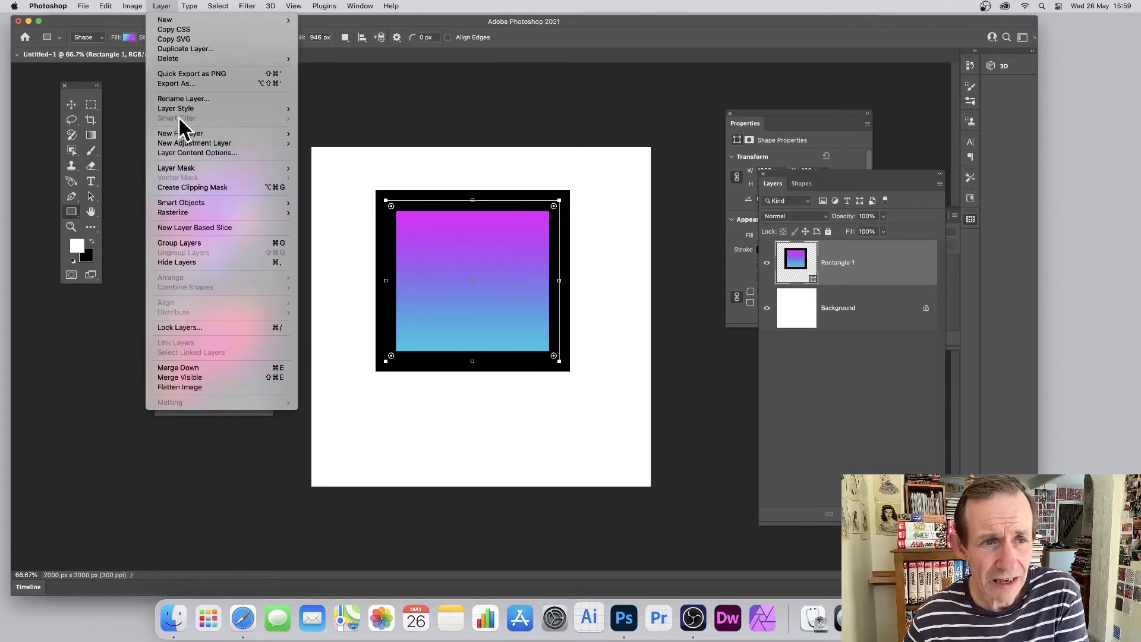
pyautogui.moveTo(189, 110)
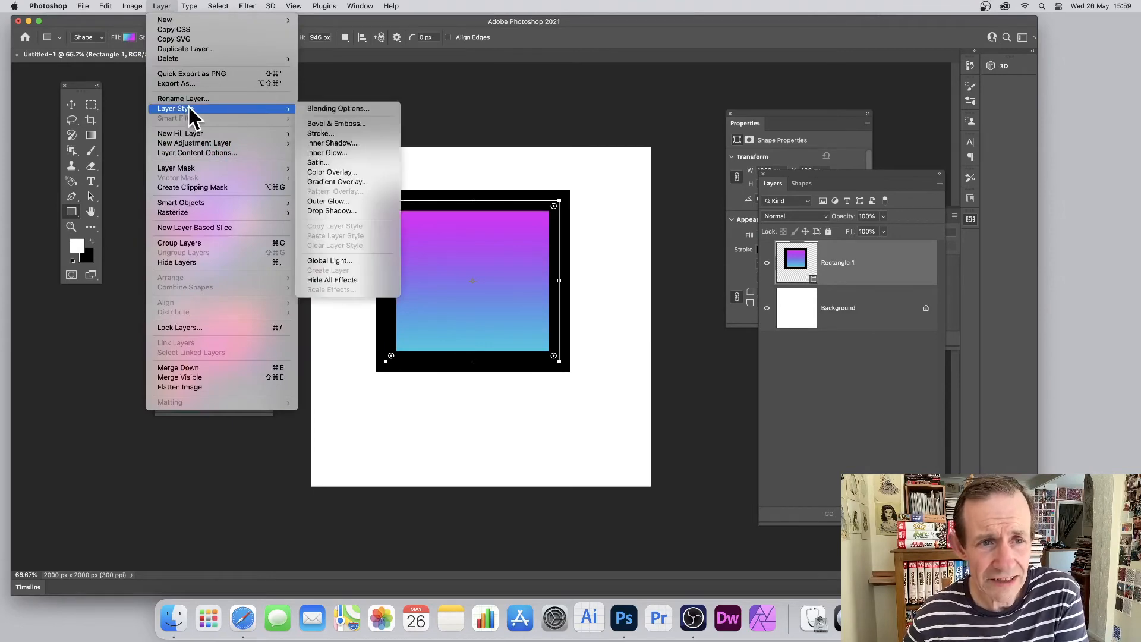
pyautogui.click(333, 134)
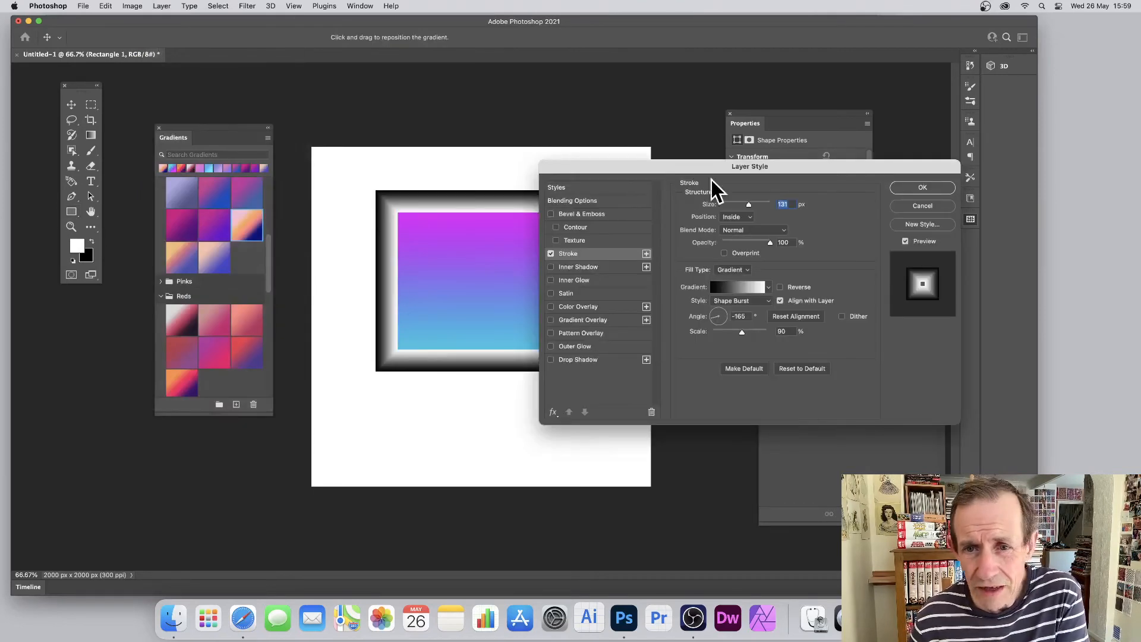
pyautogui.moveTo(690, 166); pyautogui.dragTo(726, 141)
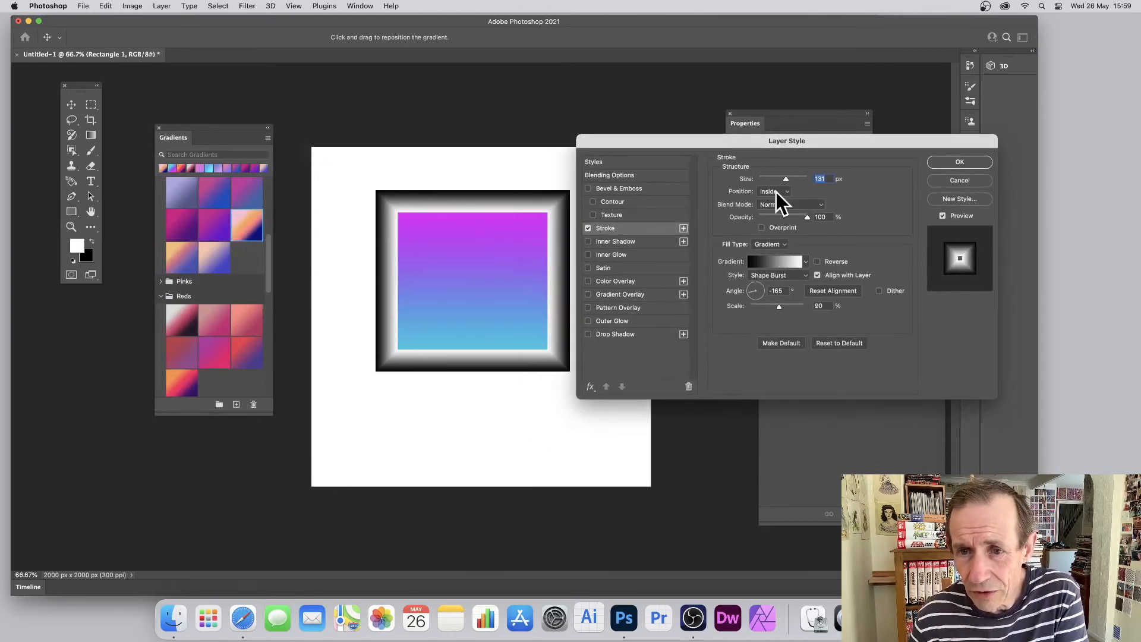
# Set the stroke effect's fill type to Color and its size to 122 px
pyautogui.click(773, 245)
pyautogui.click(773, 233)
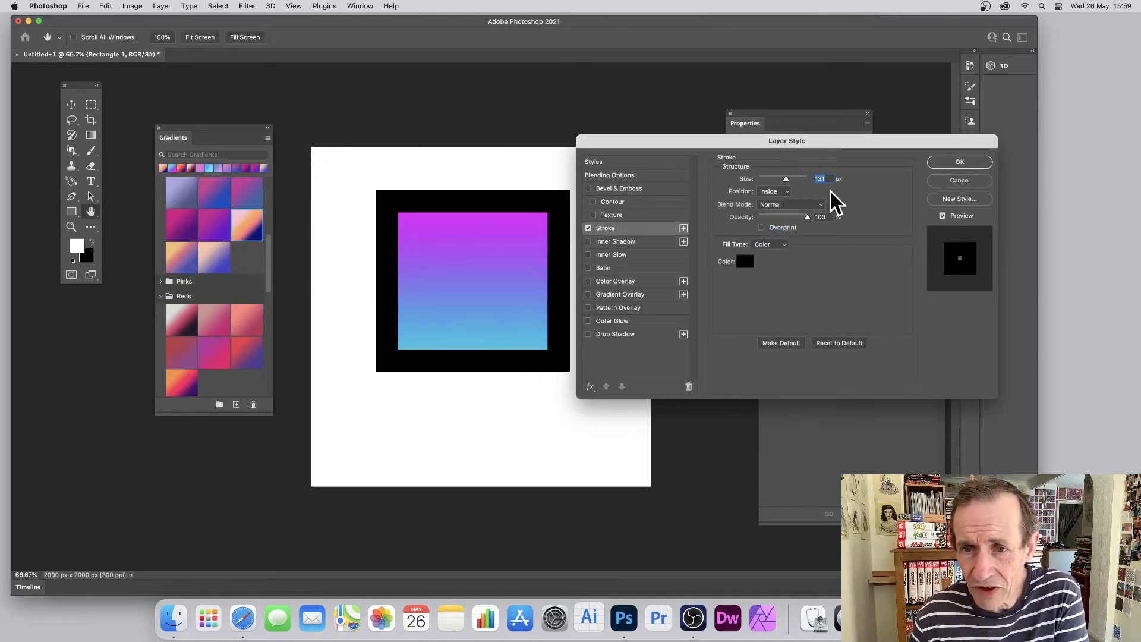
pyautogui.moveTo(786, 180); pyautogui.dragTo(784, 179)
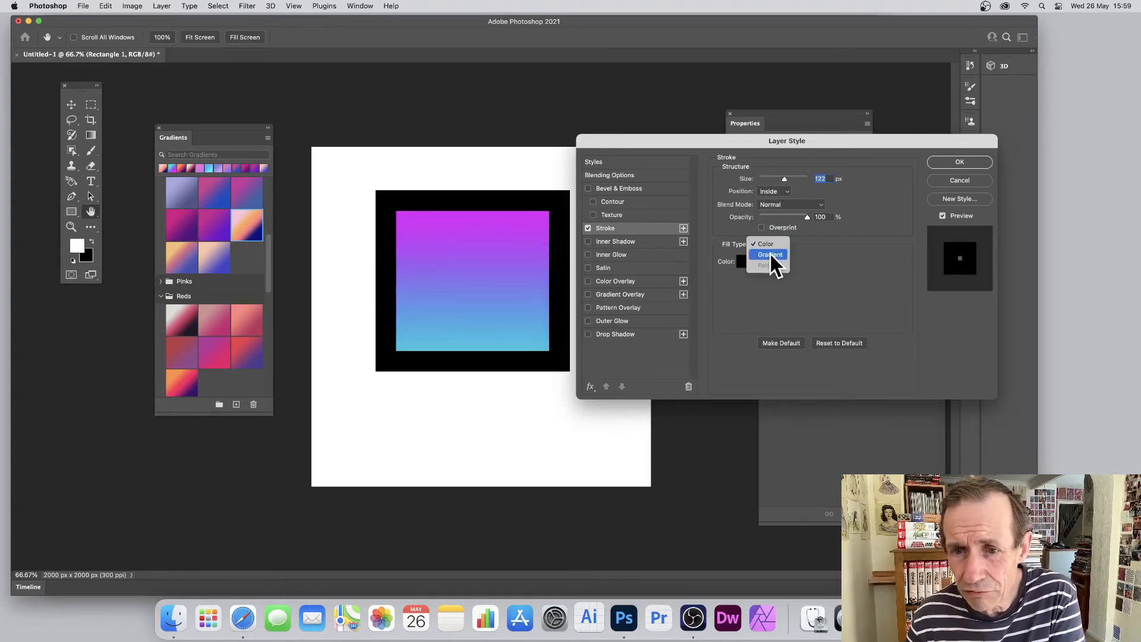
# Change the stroke's fill type to Gradient, using the first Basics preset, white to black, with the Shape Burst style
pyautogui.click(771, 254)
pyautogui.click(808, 263)
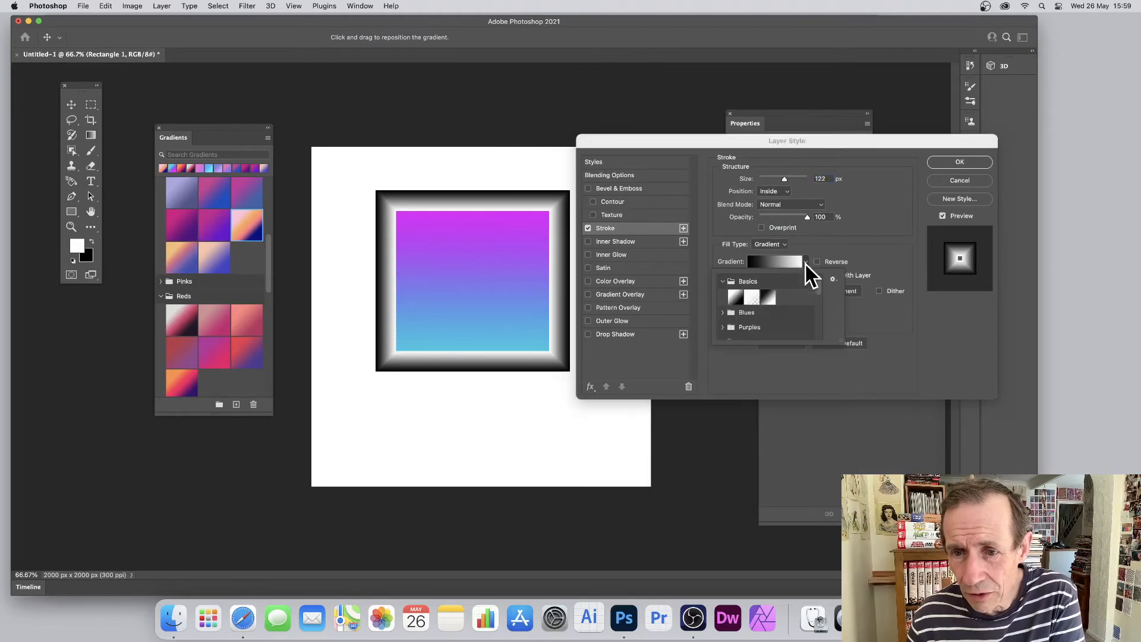
pyautogui.click(734, 297)
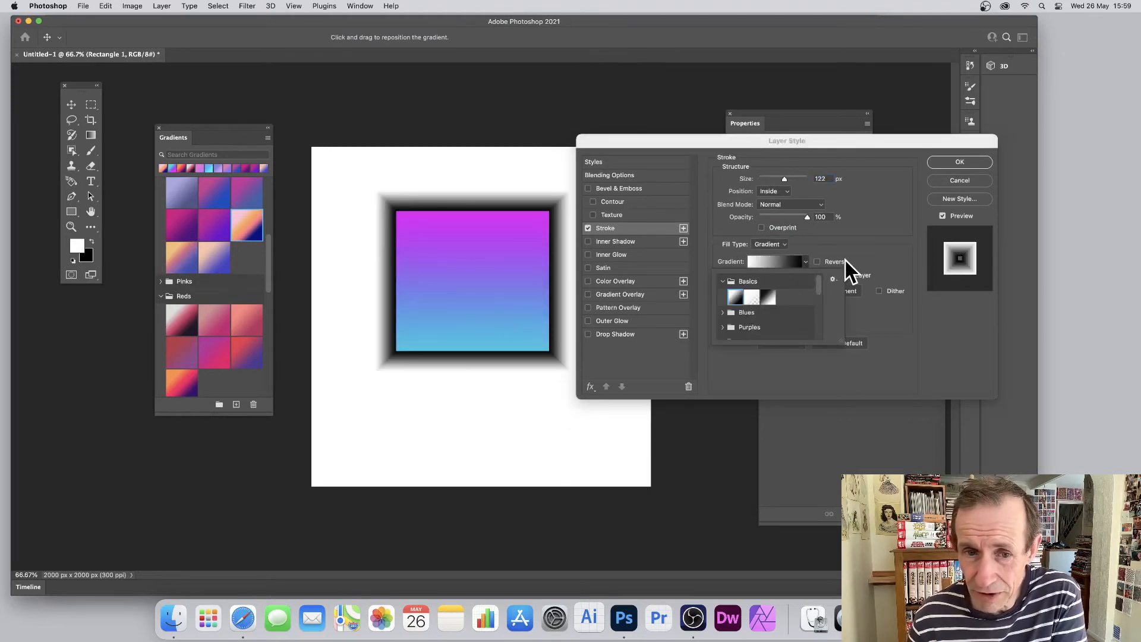
pyautogui.click(844, 238)
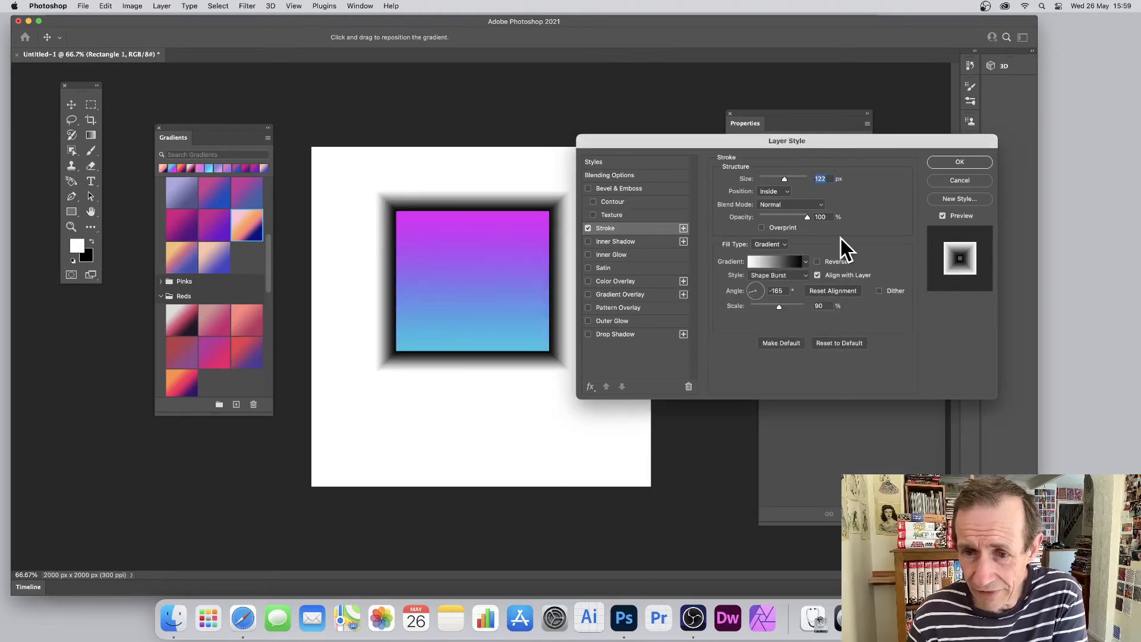
pyautogui.click(773, 277)
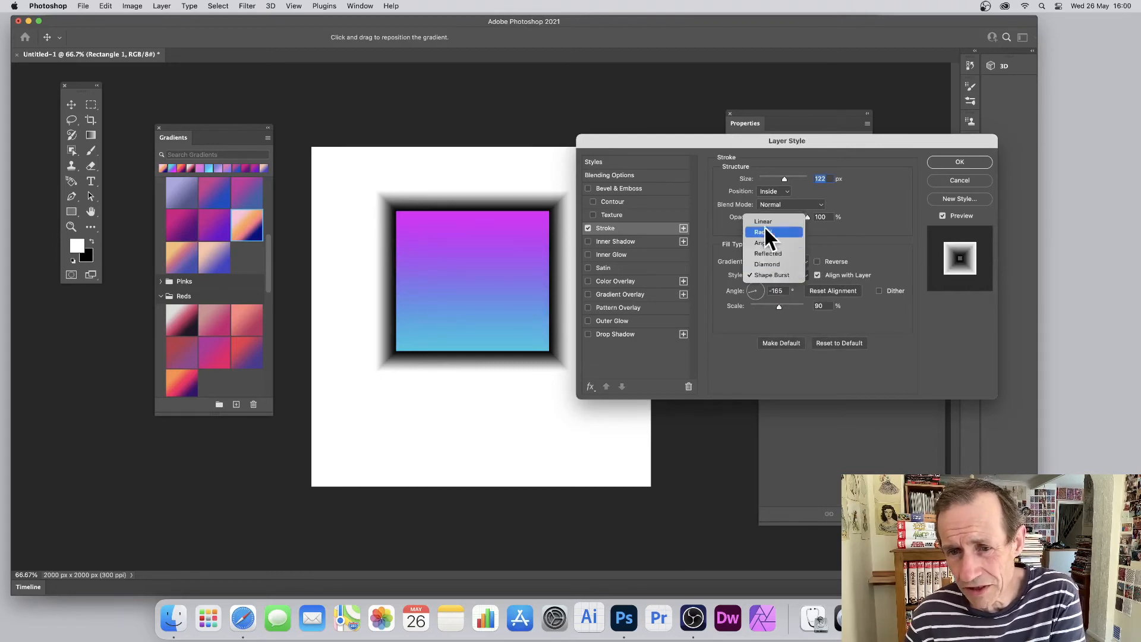
pyautogui.click(780, 277)
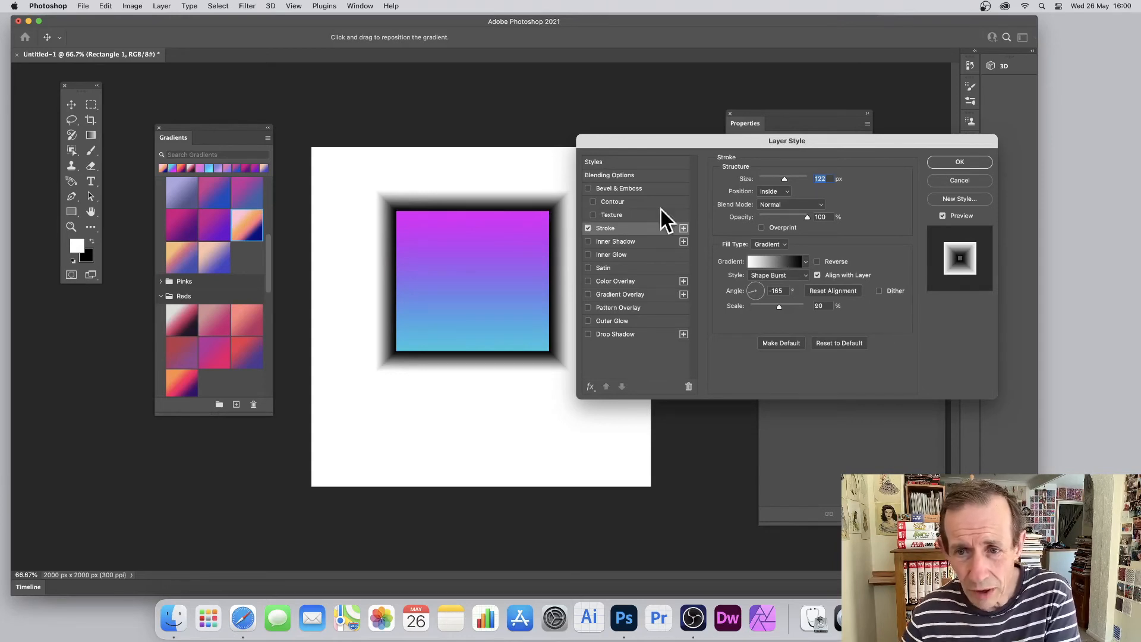
# Apply the blue, green and gold preset from the legacy Color Harmonies 2 gradients to the stroke
pyautogui.click(806, 261)
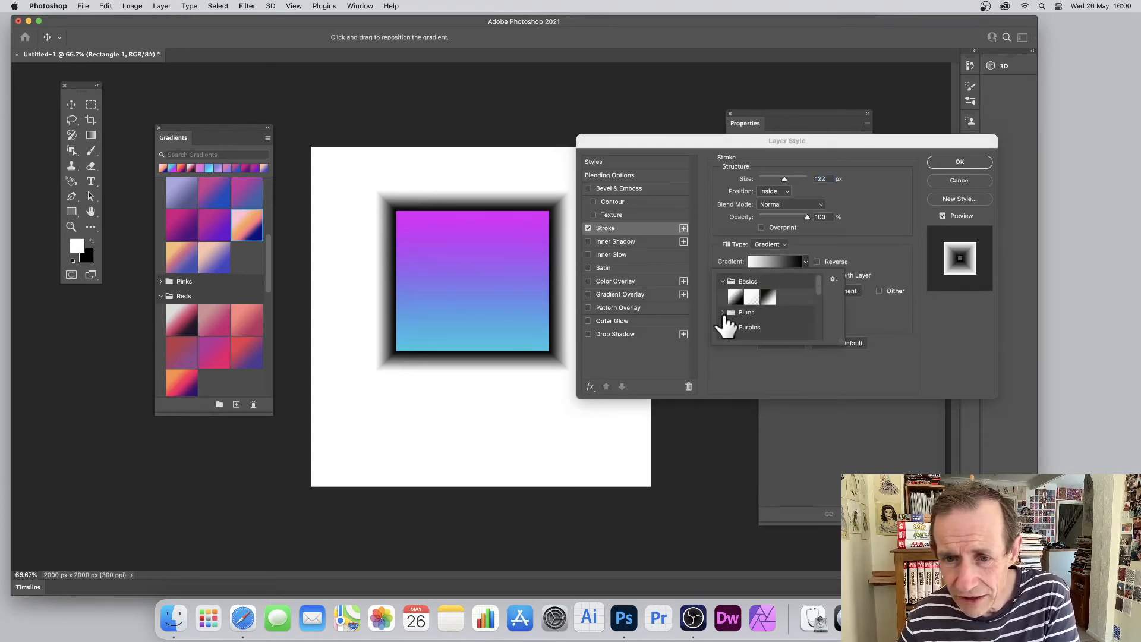
pyautogui.click(724, 314)
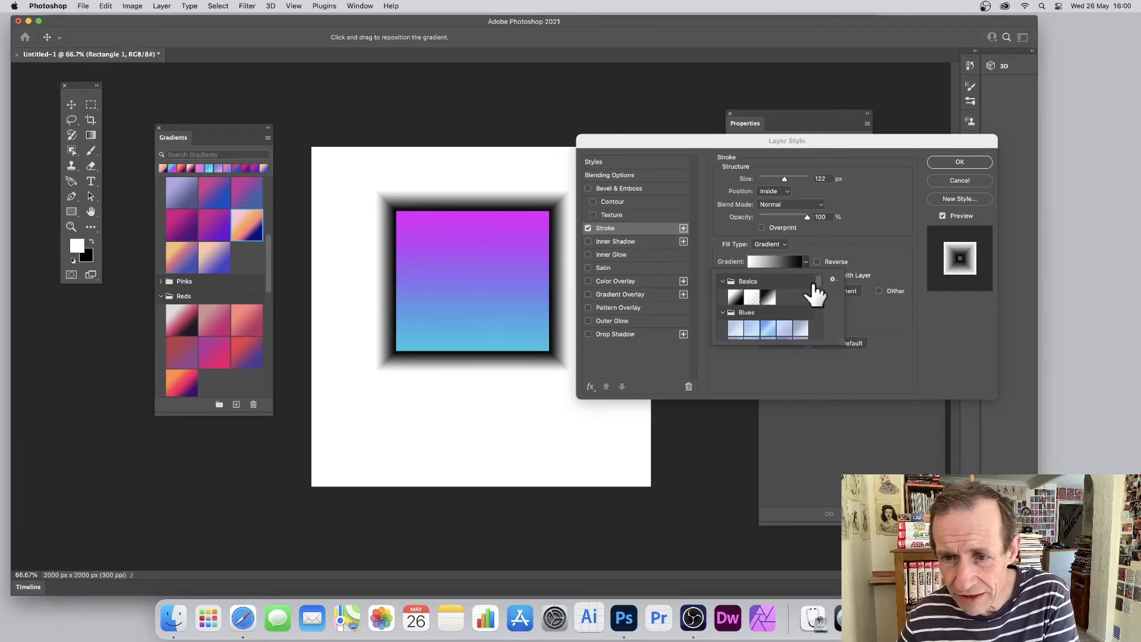
pyautogui.moveTo(818, 286); pyautogui.dragTo(817, 337)
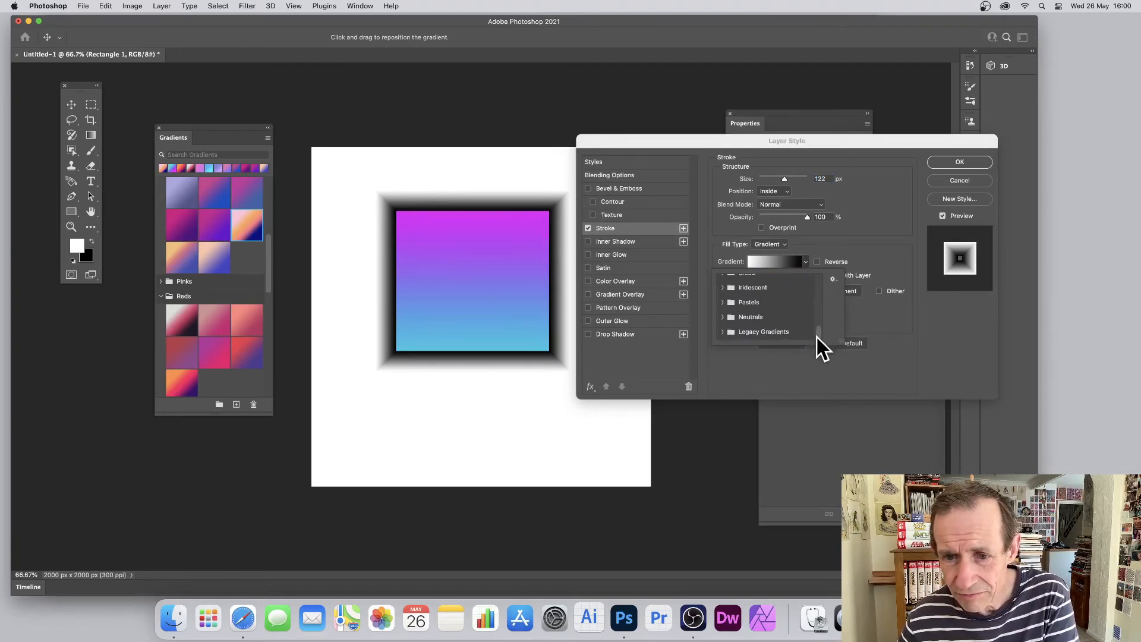
pyautogui.click(728, 332)
pyautogui.scroll(-3, 783, 332)
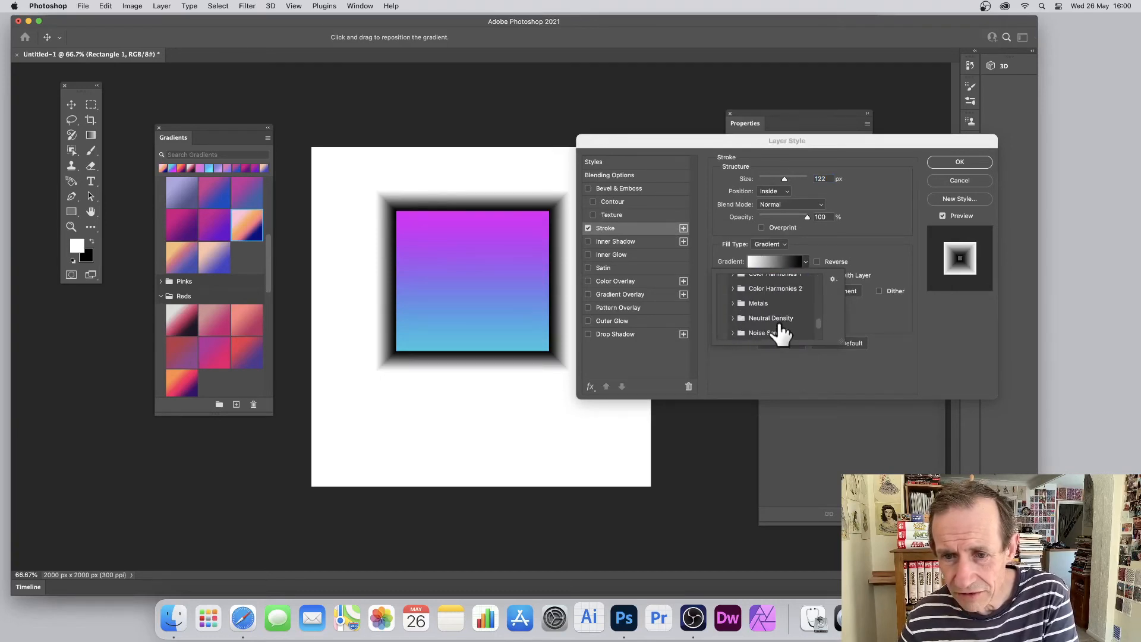
pyautogui.click(739, 288)
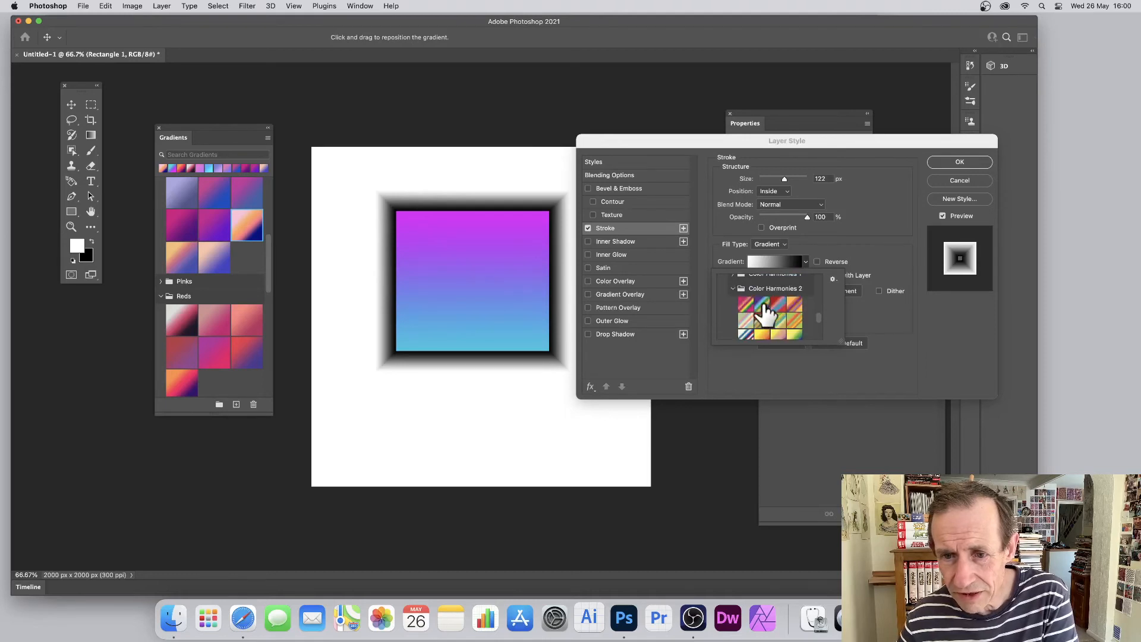
pyautogui.click(763, 305)
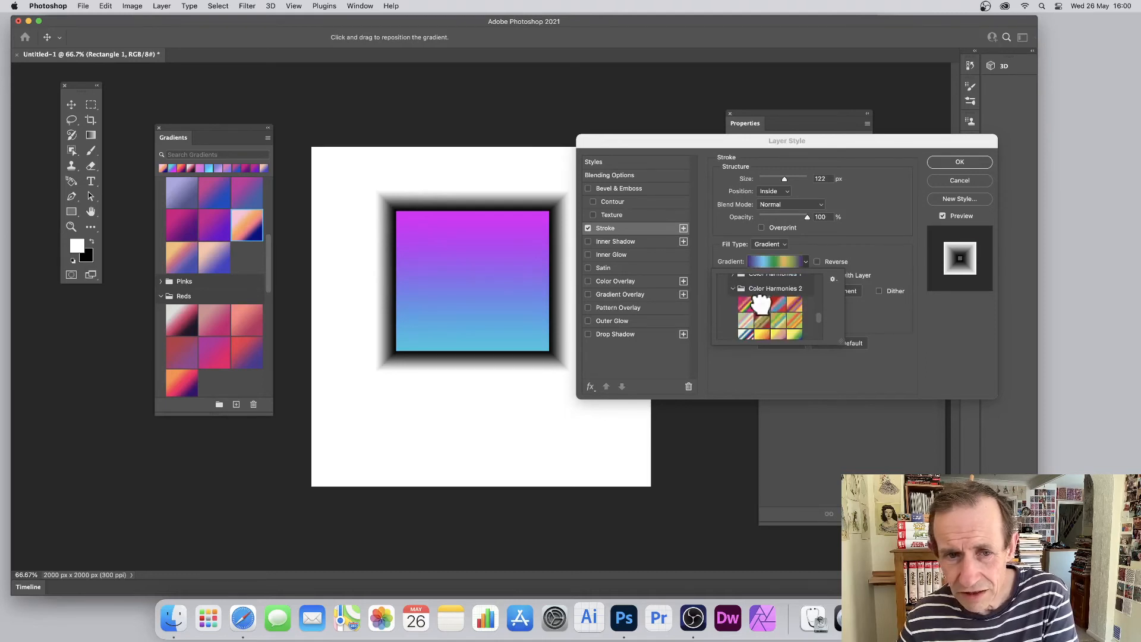
pyautogui.click(890, 333)
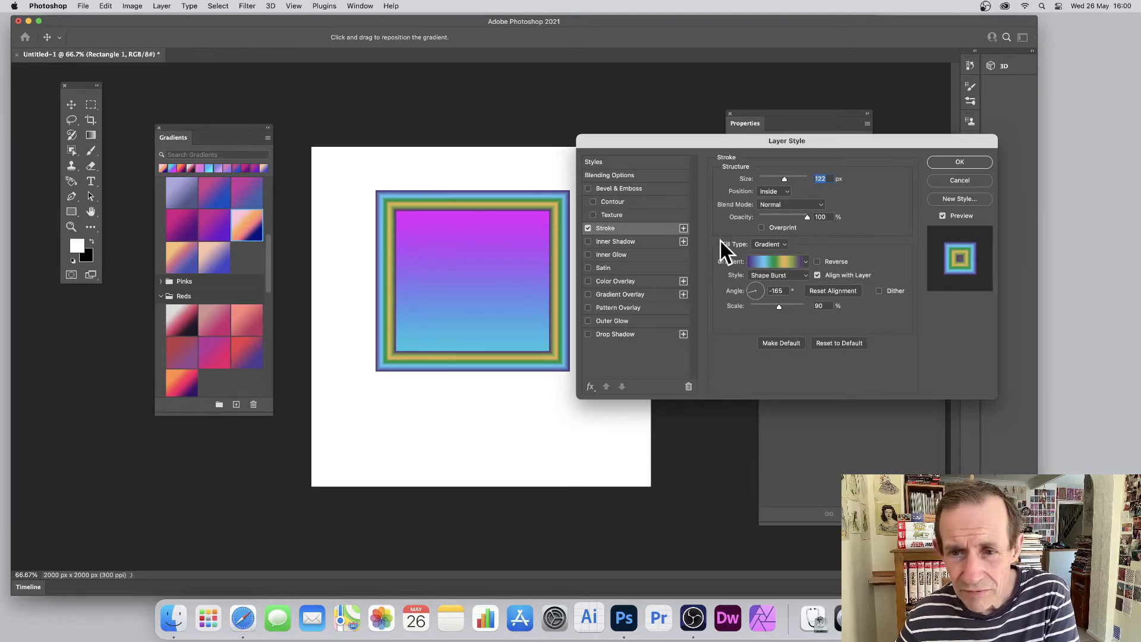
# Replace the stroke's gradient with the first Color Harmonies 2 preset, in pink, orange, yellow and green
pyautogui.click(805, 262)
pyautogui.click(746, 305)
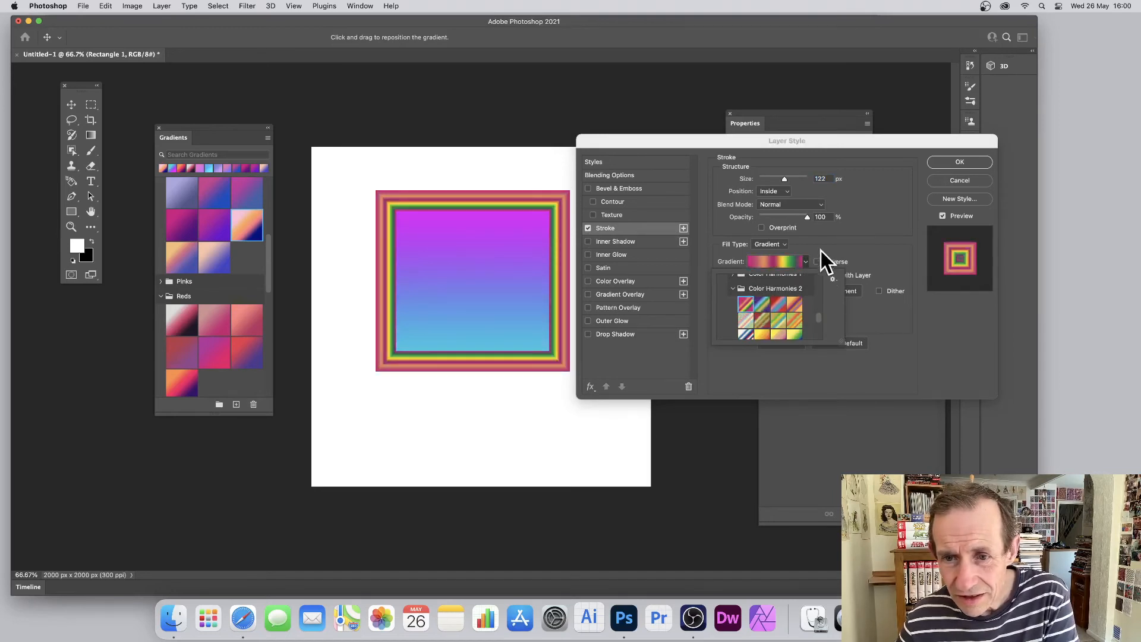
pyautogui.click(773, 256)
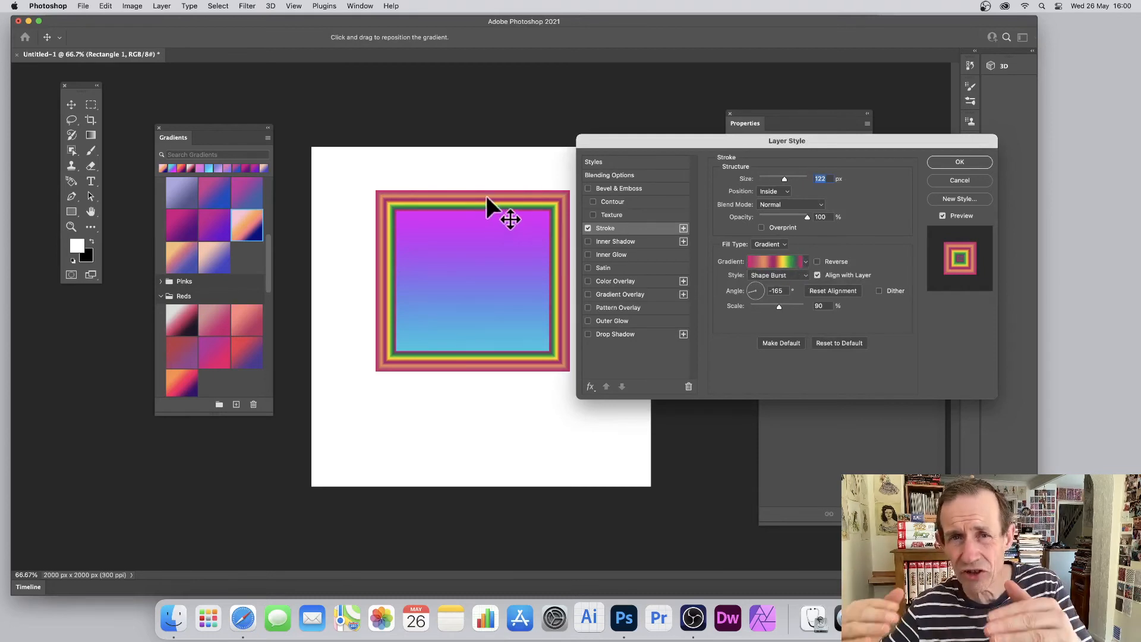
# Compare the stroke gradient's normal and reversed directions, leave Reverse enabled and apply the layer style
pyautogui.click(818, 263)
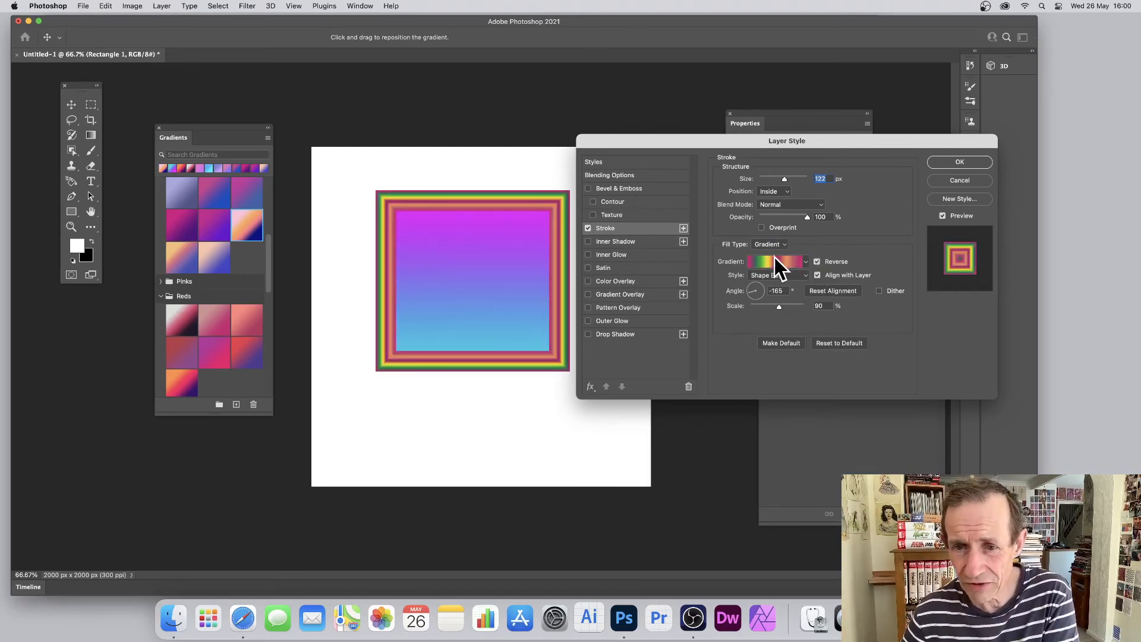
pyautogui.click(817, 262)
pyautogui.click(819, 262)
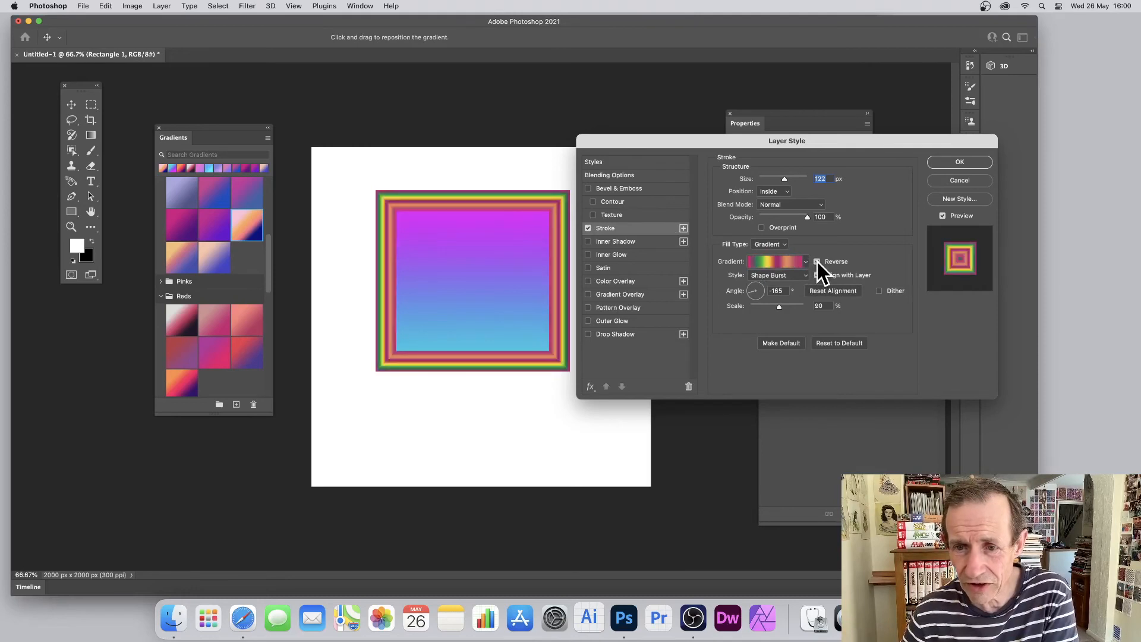
pyautogui.click(818, 262)
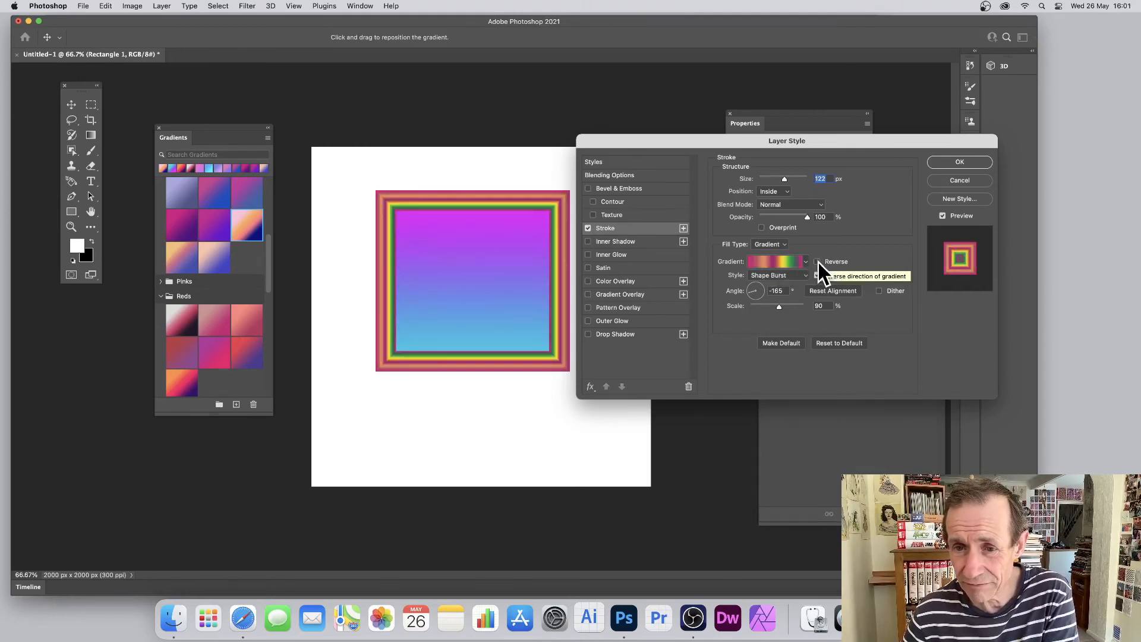
pyautogui.click(818, 262)
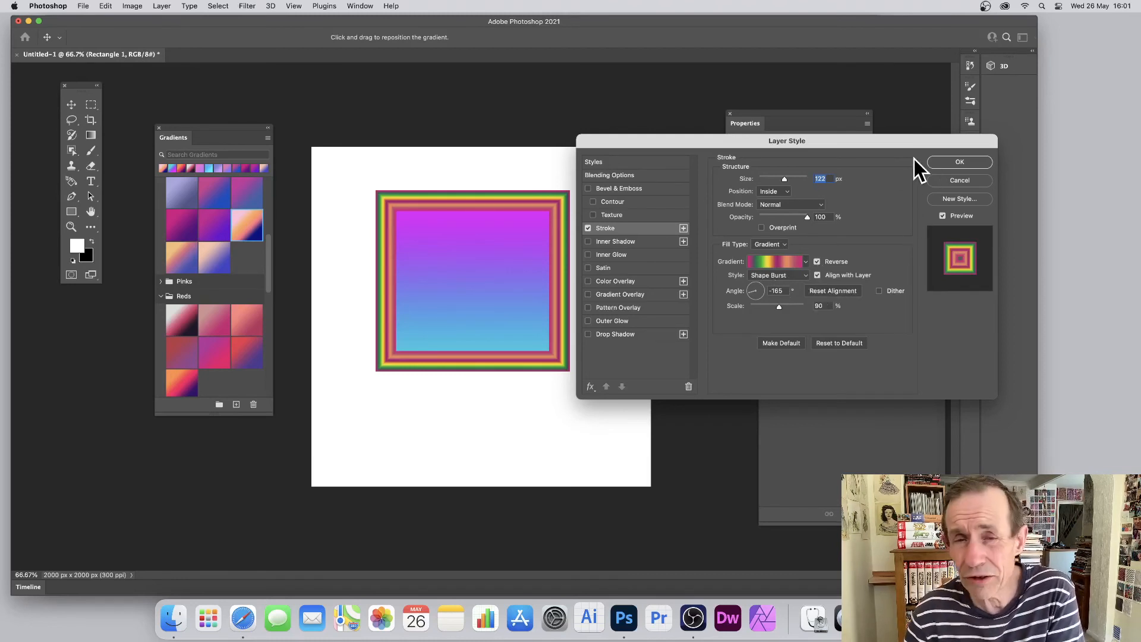
pyautogui.click(962, 158)
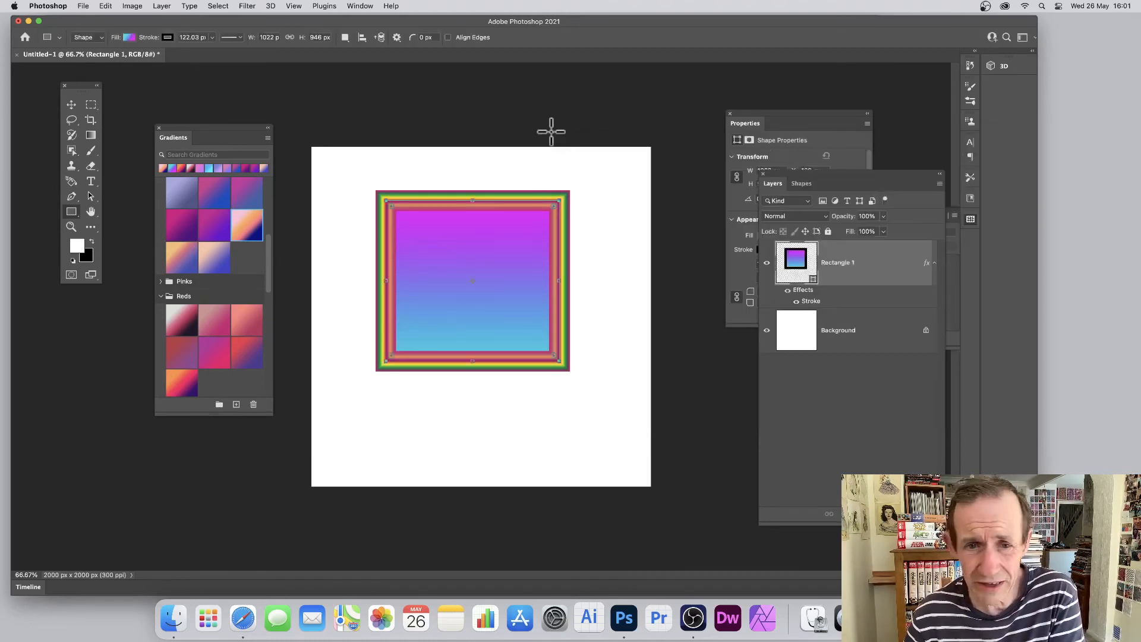
# Convert the Rectangle 1 layer to a smart object
pyautogui.click(163, 7)
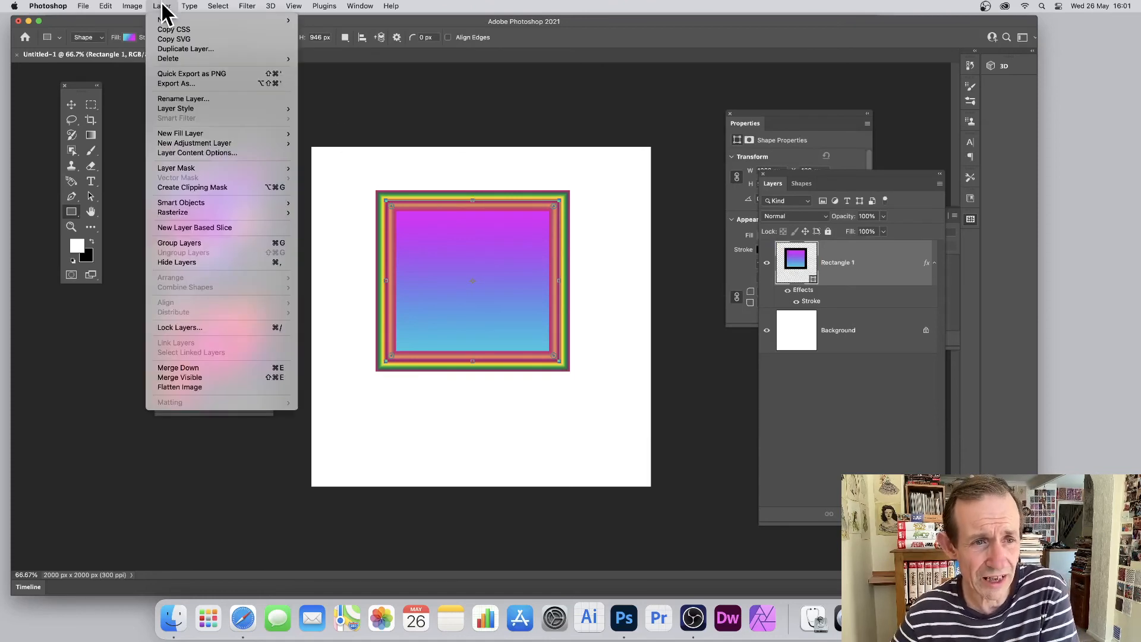
pyautogui.moveTo(201, 203)
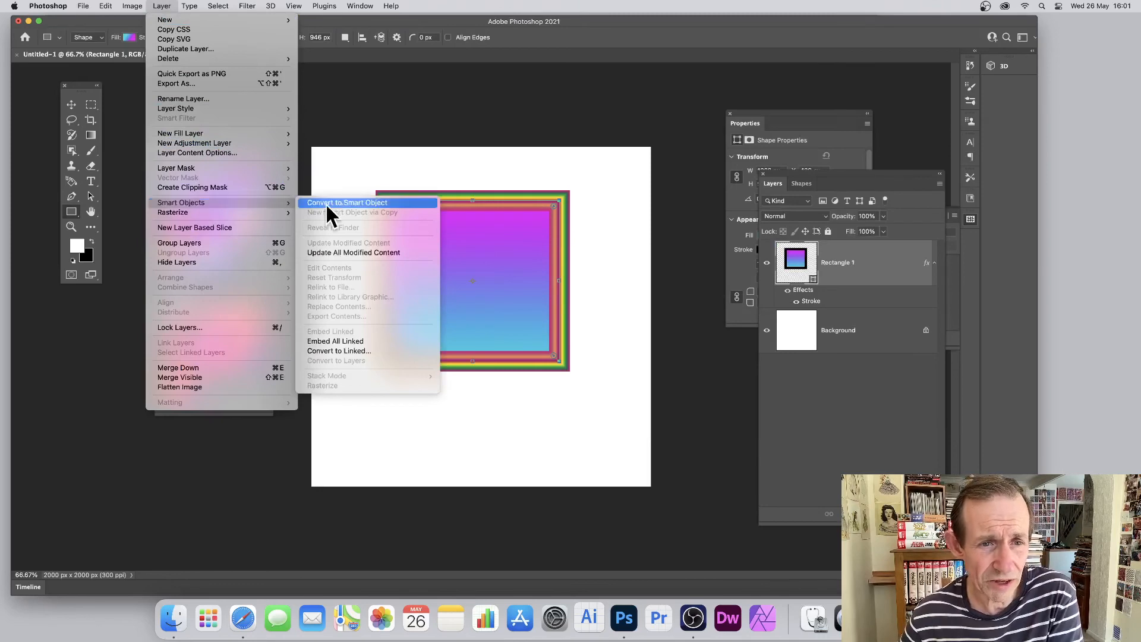
pyautogui.click(342, 203)
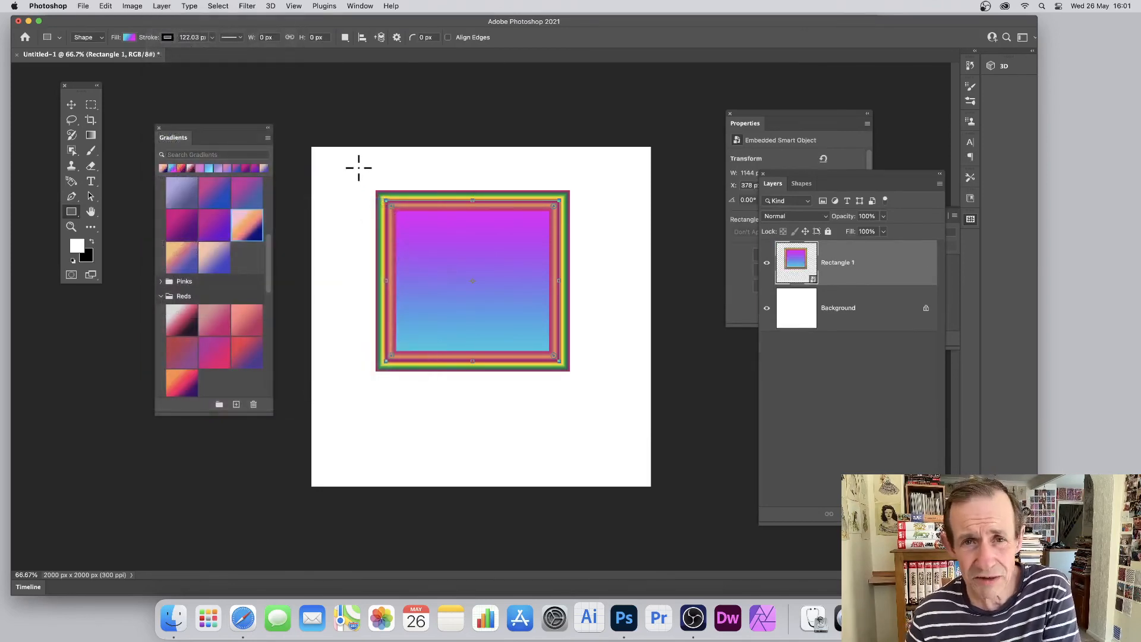
# Add another Stroke layer style to the smart object, with position Outside and size 193 px, keeping the reversed Shape Burst gradient
pyautogui.click(166, 7)
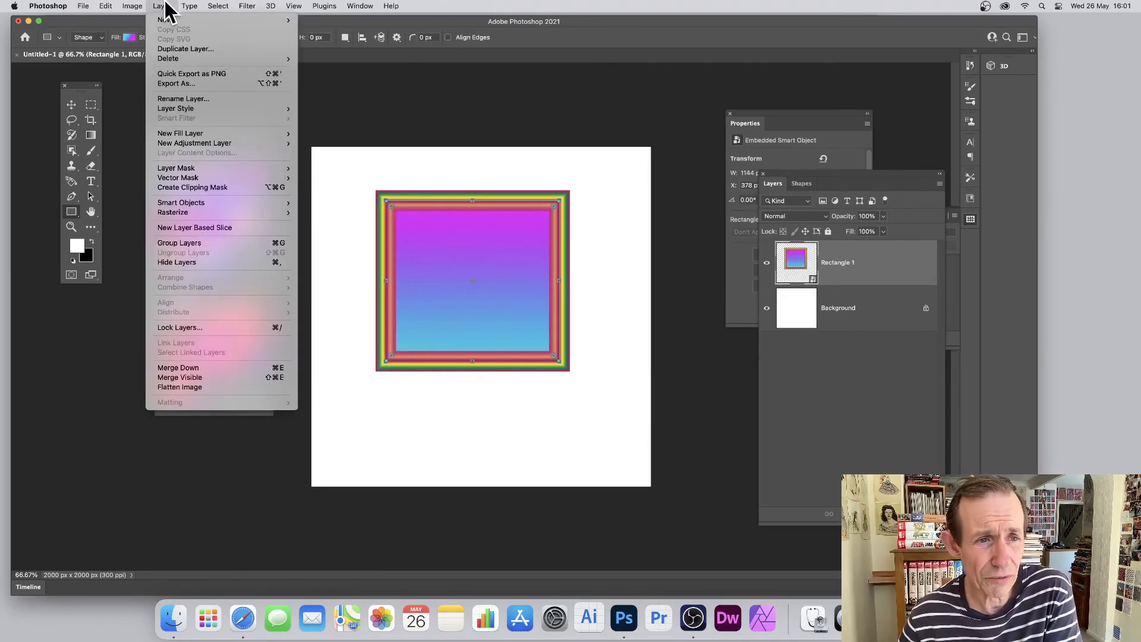
pyautogui.moveTo(178, 110)
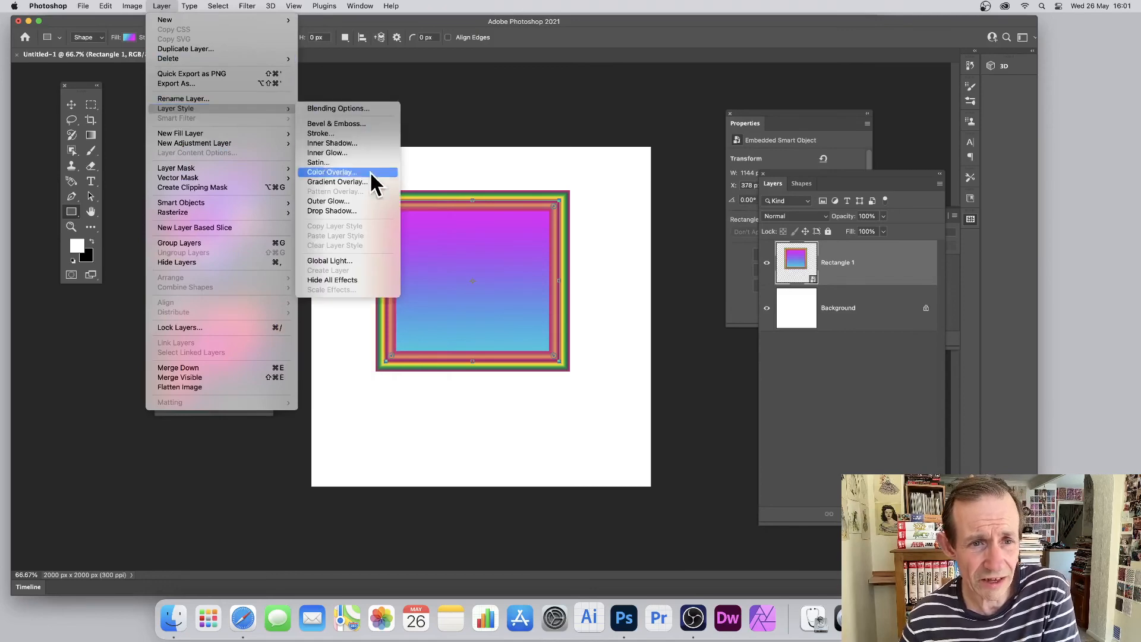
pyautogui.click(313, 134)
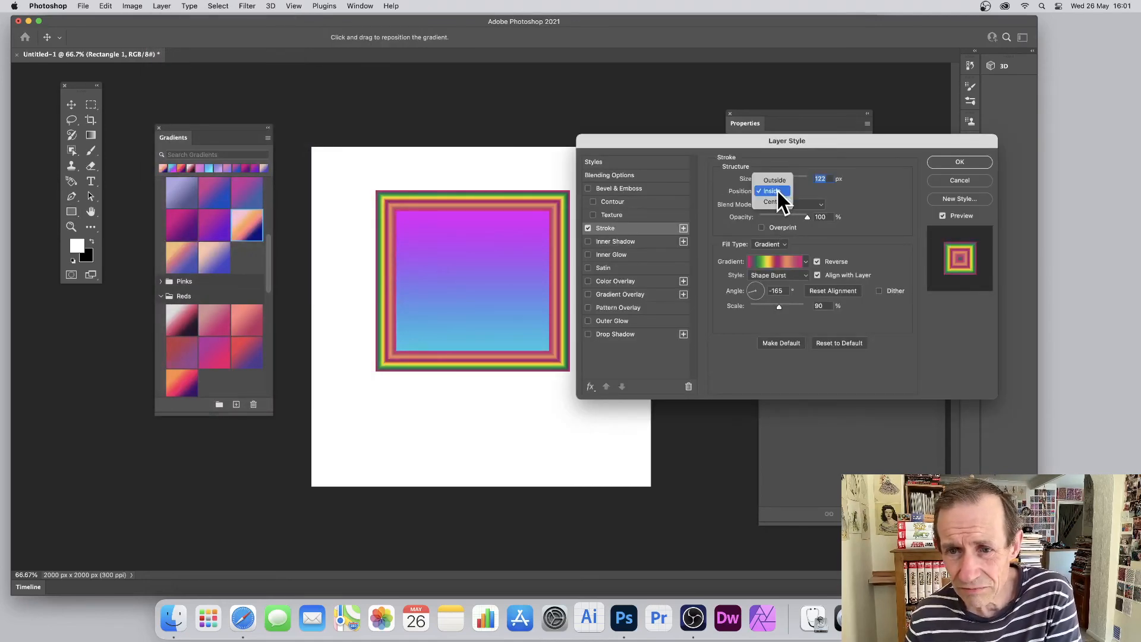
pyautogui.click(779, 191)
pyautogui.click(827, 193)
pyautogui.click(775, 190)
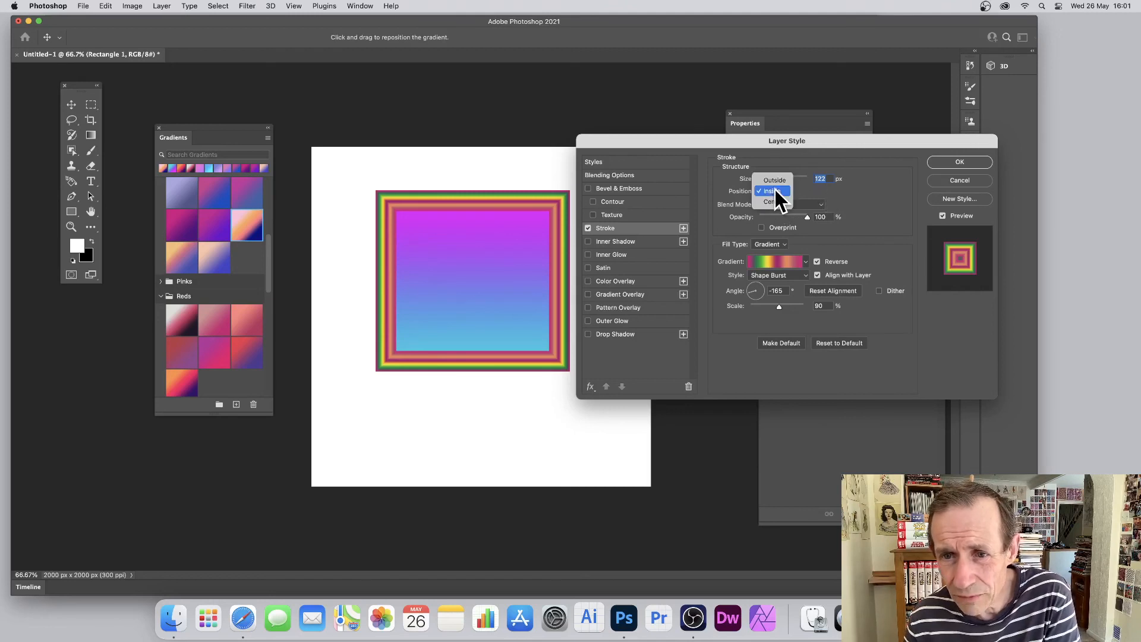
pyautogui.click(776, 181)
pyautogui.moveTo(782, 179); pyautogui.dragTo(797, 180)
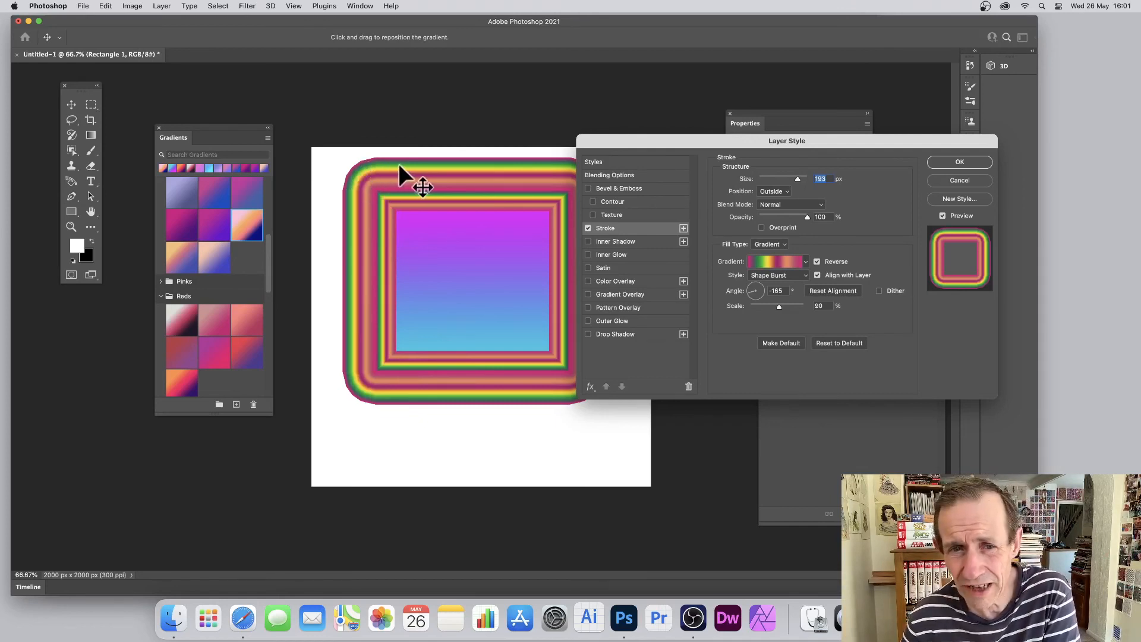
pyautogui.click(959, 162)
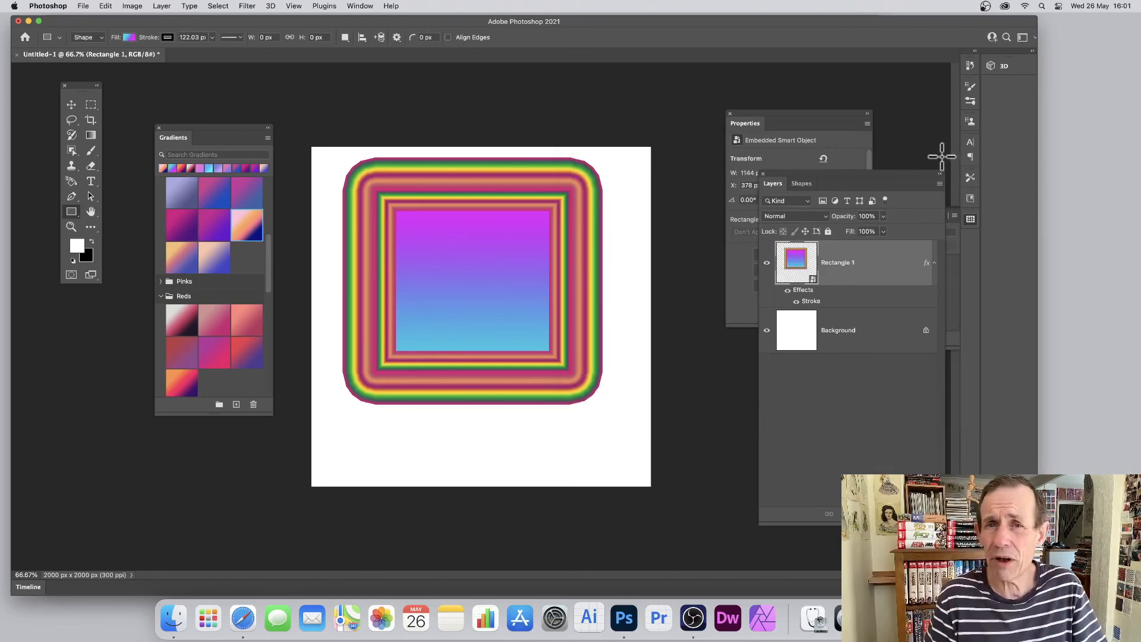